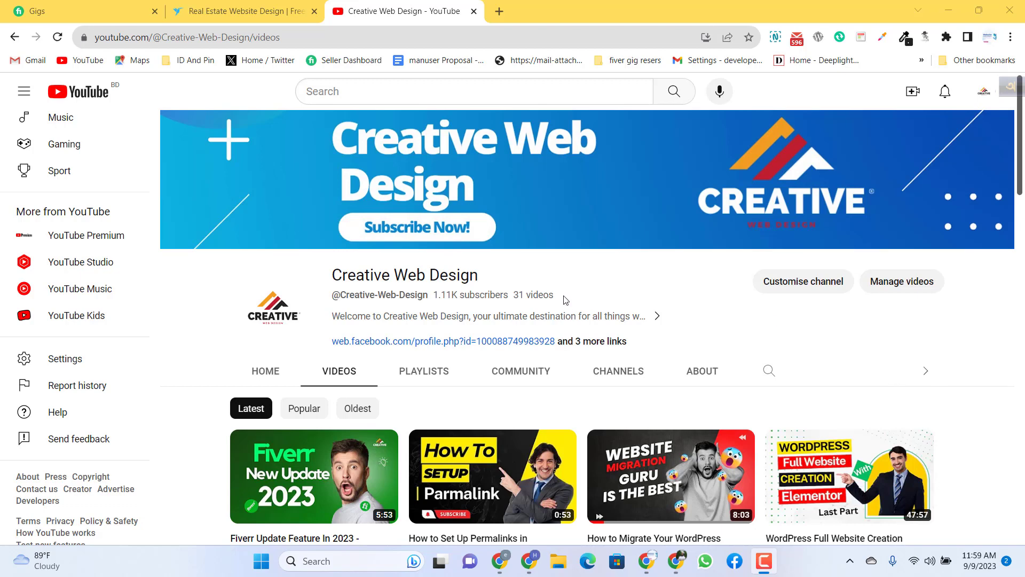
# Step: Look over the Creative Web Design channel's handle, subscriber and video details, and its list of latest videos
pyautogui.moveTo(566, 299); pyautogui.dragTo(329, 299)
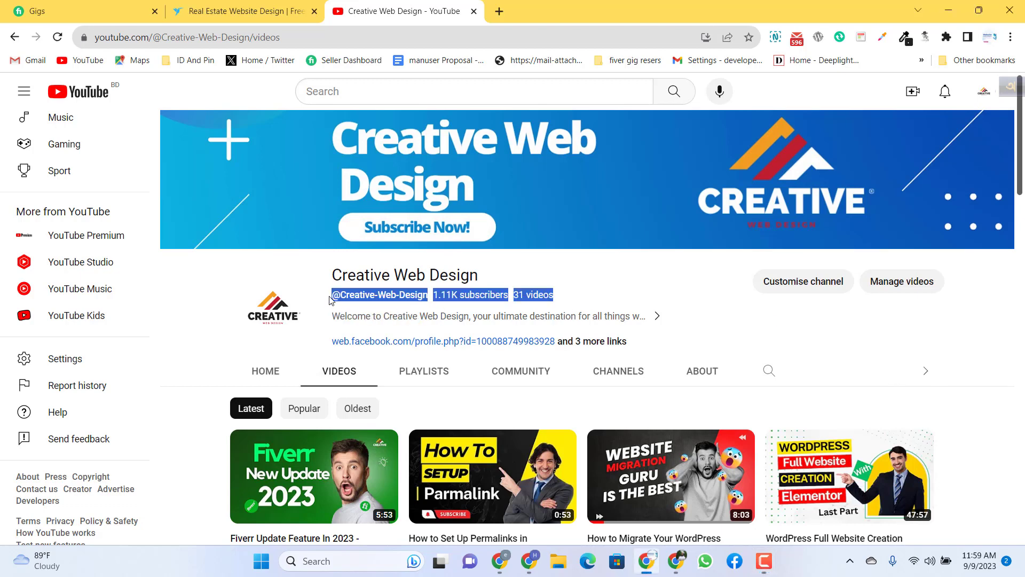
pyautogui.click(596, 290)
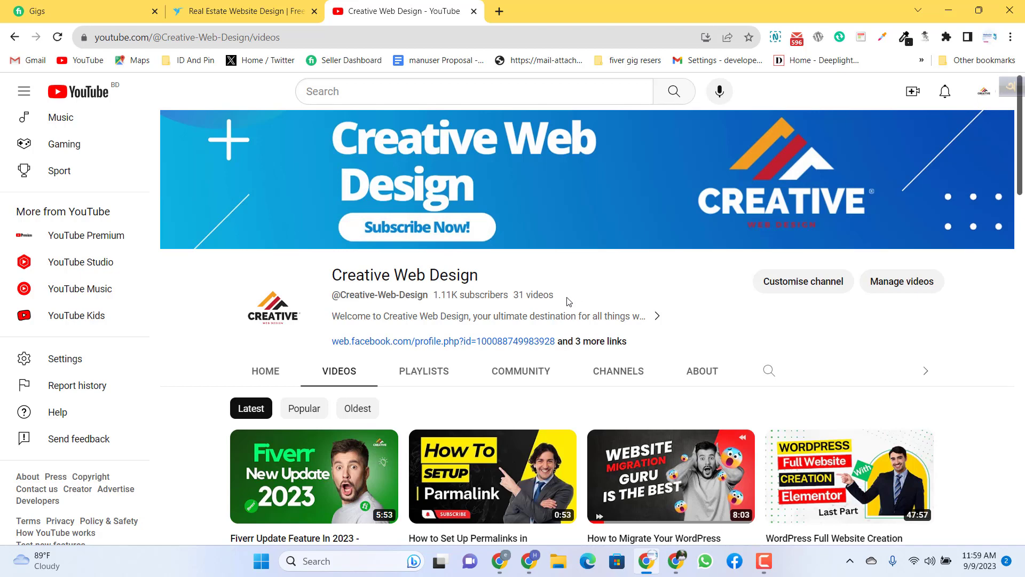
pyautogui.moveTo(567, 303)
pyautogui.mouseDown()
pyautogui.moveTo(366, 316)
pyautogui.moveTo(318, 299)
pyautogui.moveTo(559, 310)
pyautogui.moveTo(581, 296)
pyautogui.mouseUp()
pyautogui.click(575, 294)
pyautogui.moveTo(547, 294); pyautogui.dragTo(333, 295)
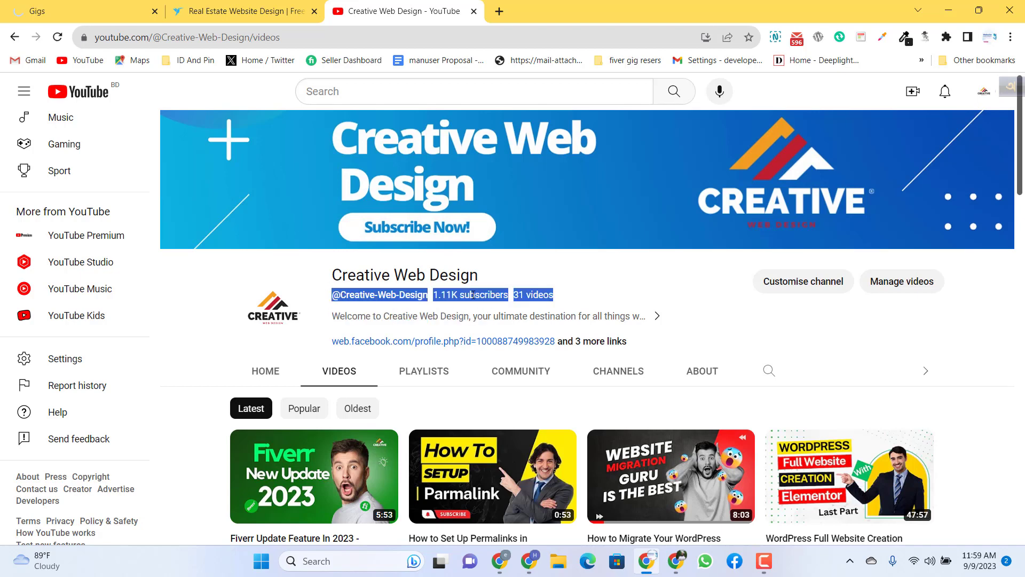
pyautogui.click(568, 298)
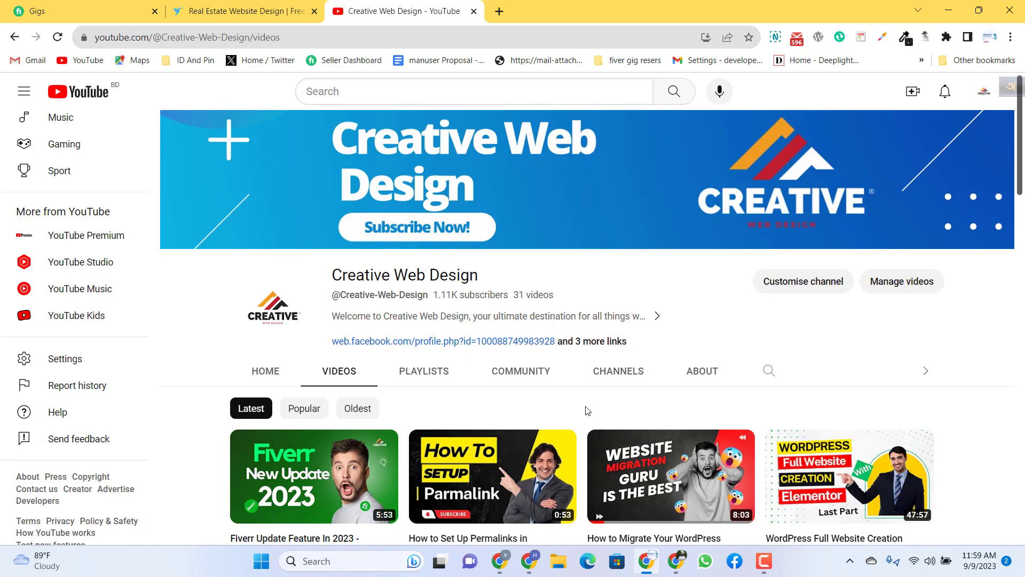
pyautogui.scroll(-5, 587, 410)
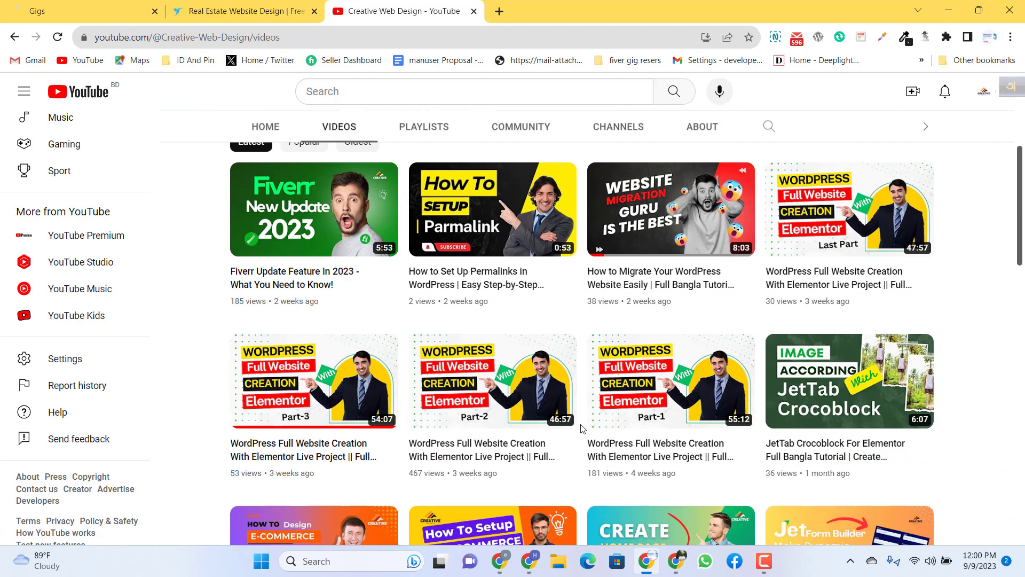
pyautogui.scroll(5, 582, 427)
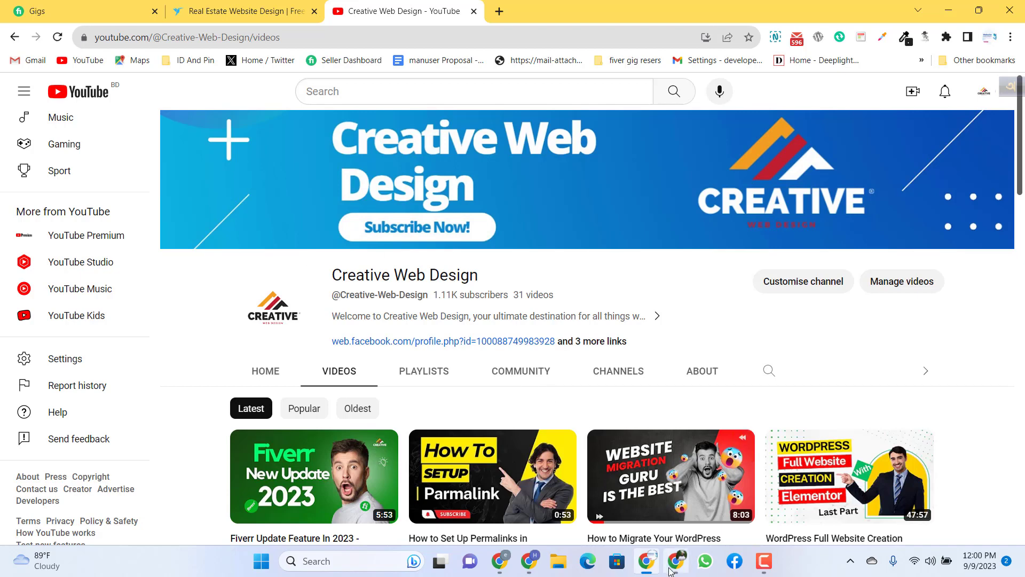
# Step: Switch to the browser window with the WordPress dashboard and open a new JetFormBuilder form in a separate tab
pyautogui.moveTo(671, 571)
pyautogui.click(657, 481)
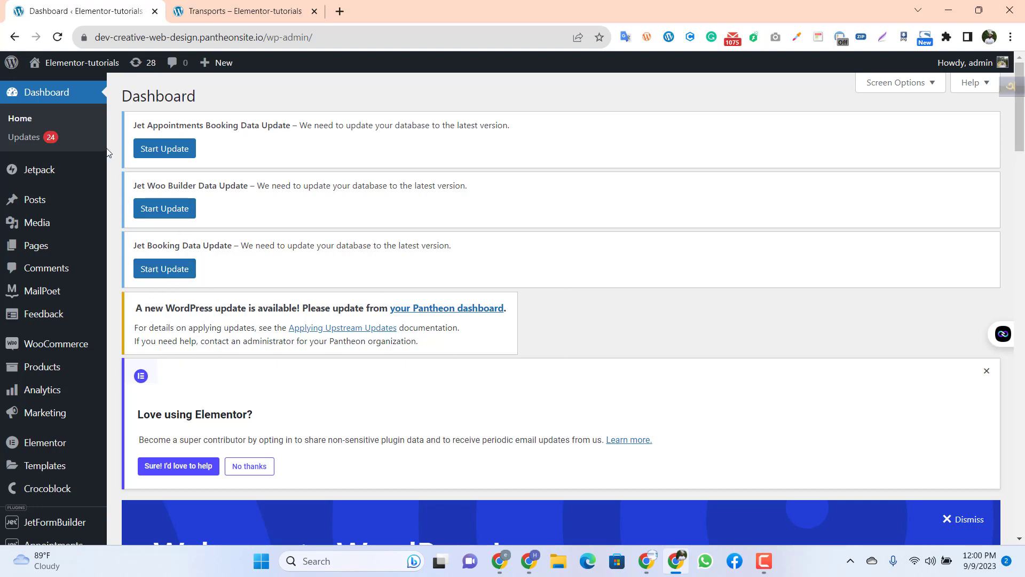
pyautogui.scroll(-7, 44, 451)
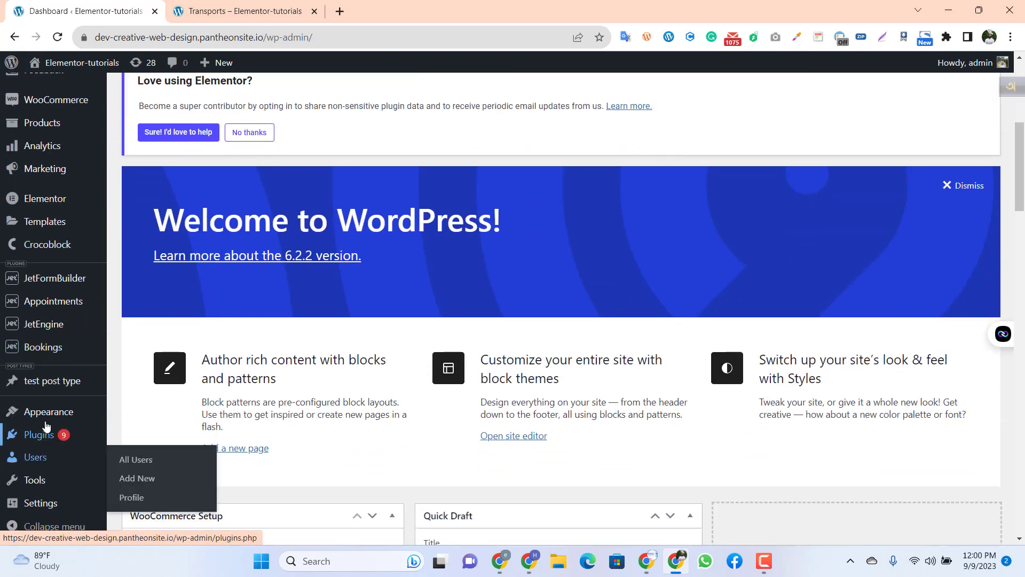
pyautogui.scroll(7, 32, 416)
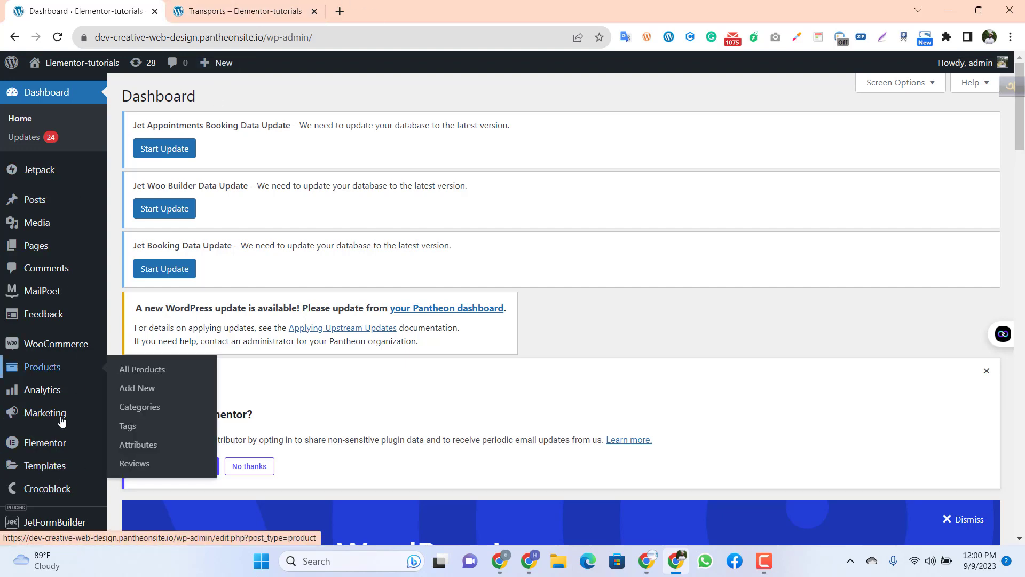
pyautogui.scroll(-3, 32, 368)
pyautogui.moveTo(54, 328)
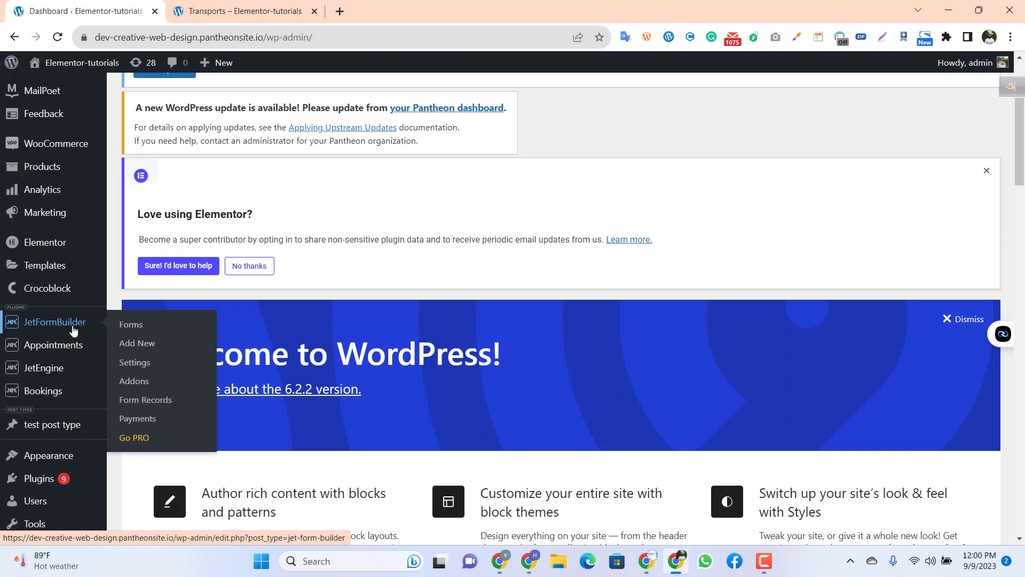
pyautogui.middleClick(149, 345)
pyautogui.click(411, 7)
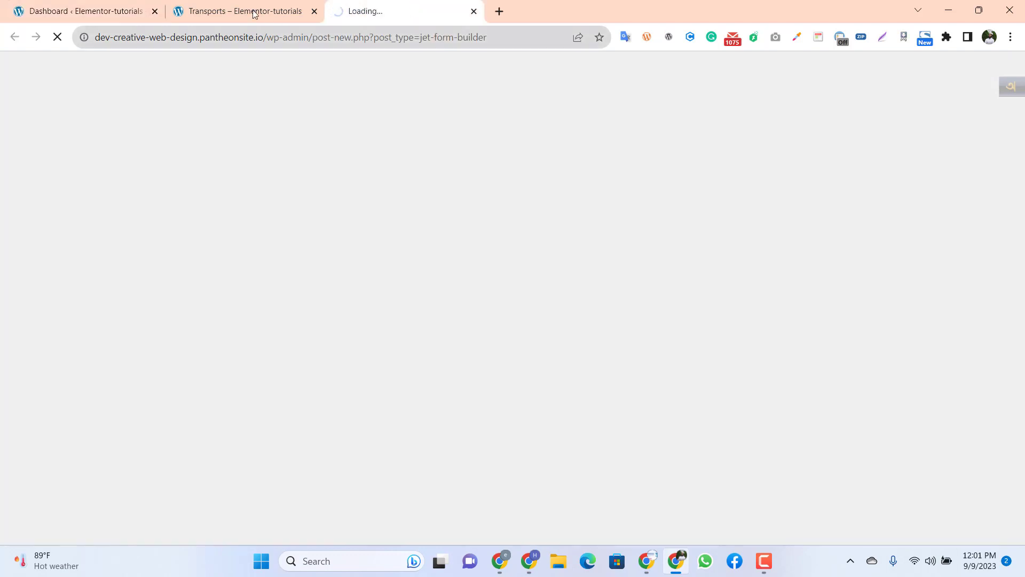
pyautogui.click(255, 15)
pyautogui.click(391, 16)
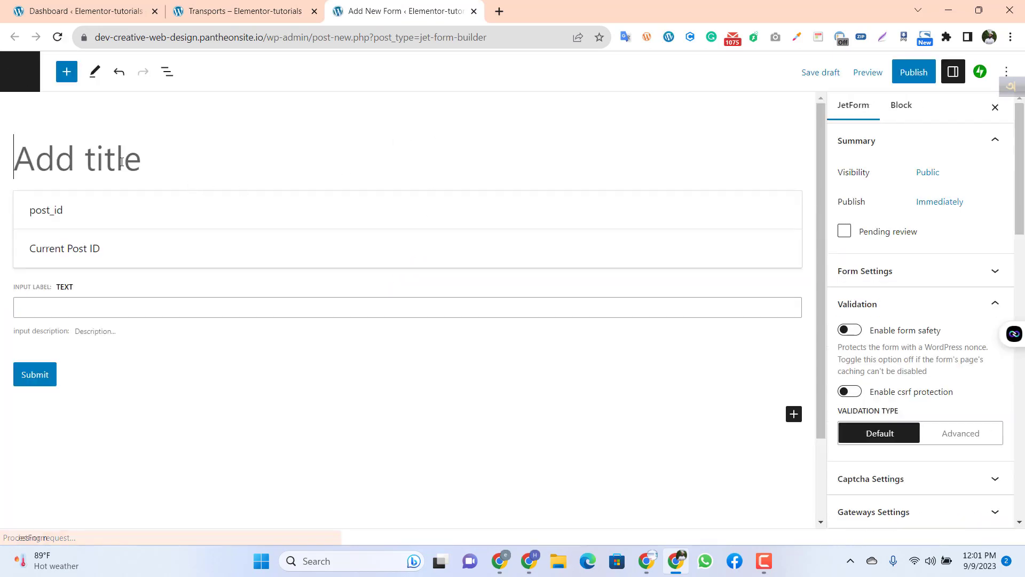
# Step: Title the new form "Conditional Form Tutor"
pyautogui.click(122, 162)
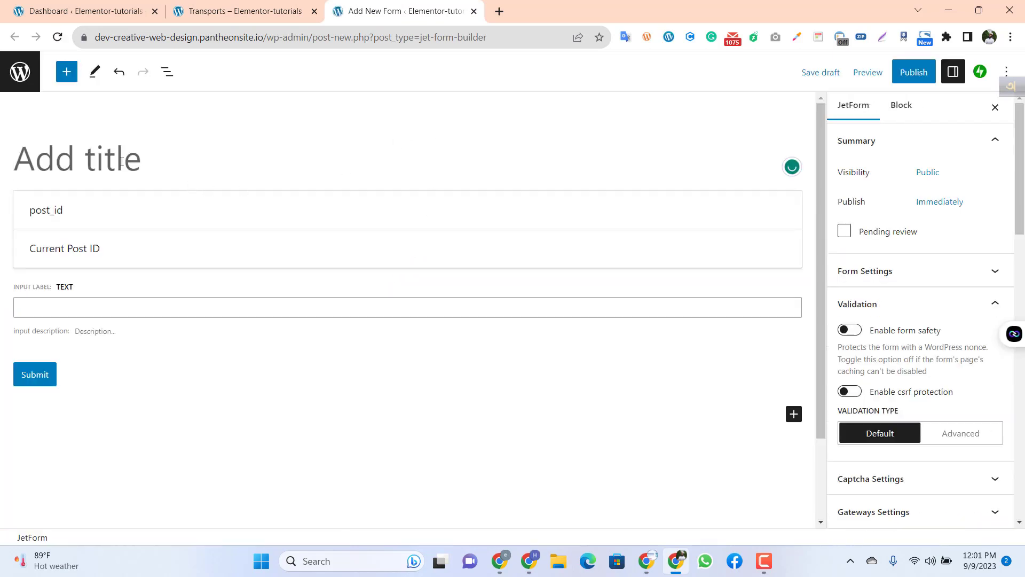
pyautogui.write('Co')
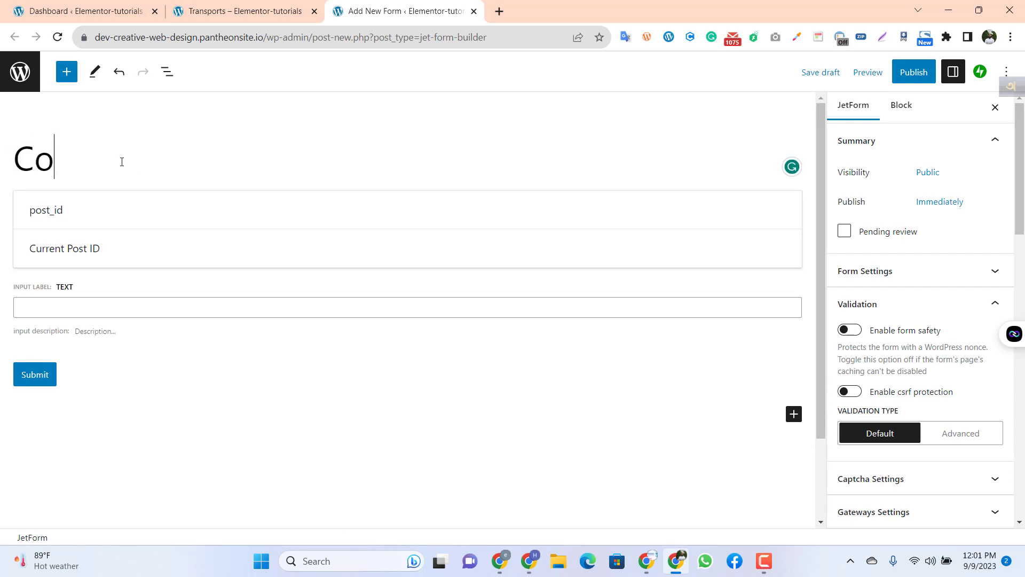
pyautogui.write('nditiona ')
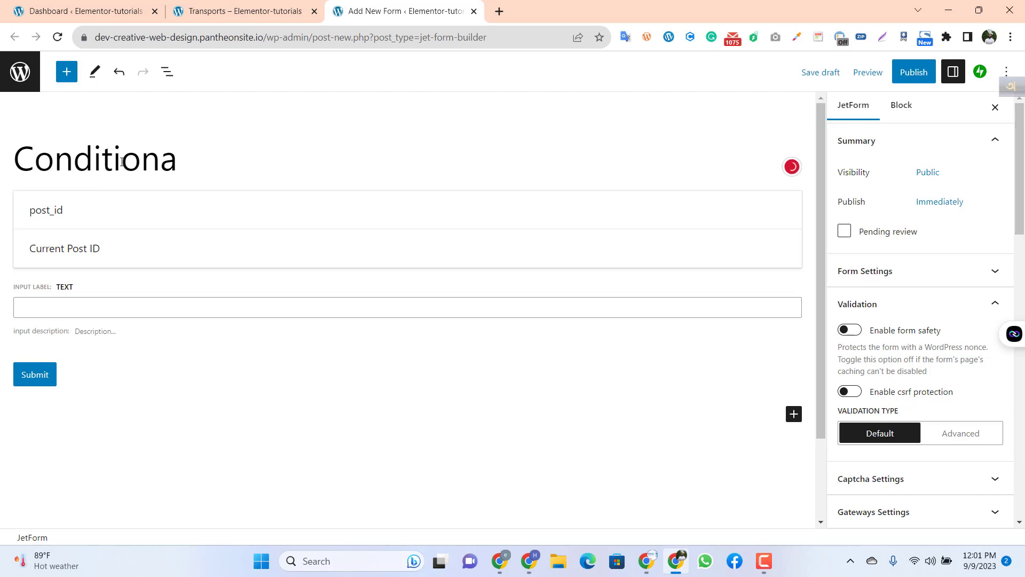
pyautogui.write('l Form ')
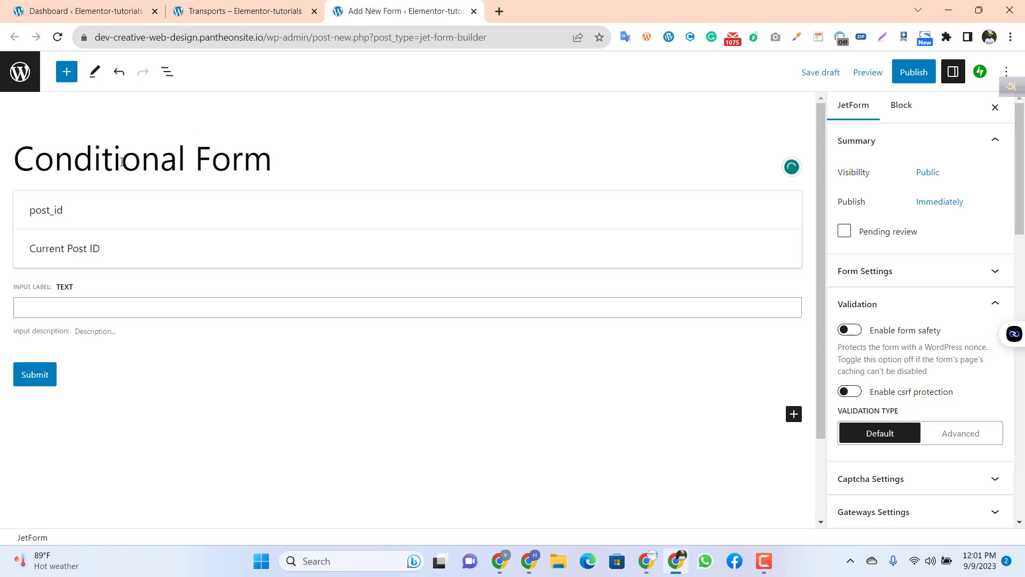
pyautogui.write('Tutor')
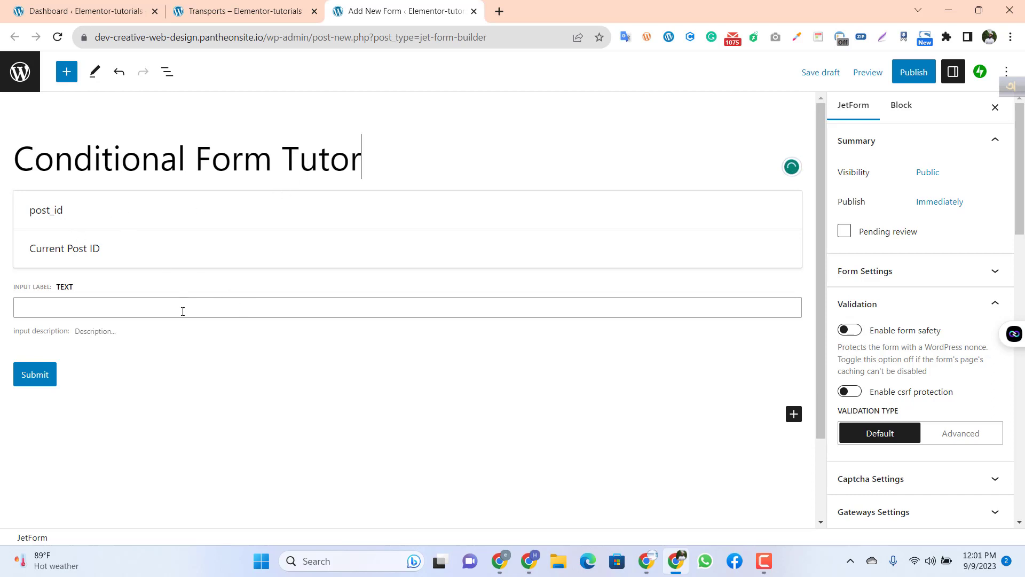
# Step: Remove the default Text Field and the post_id Hidden Field from the form
pyautogui.click(160, 313)
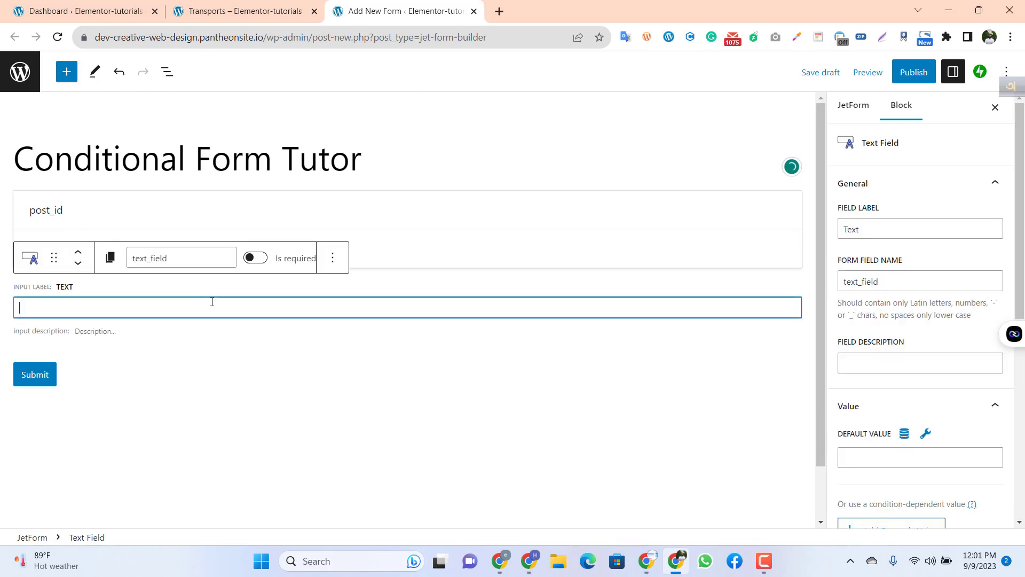
pyautogui.click(333, 258)
pyautogui.scroll(-1, 388, 499)
pyautogui.click(384, 530)
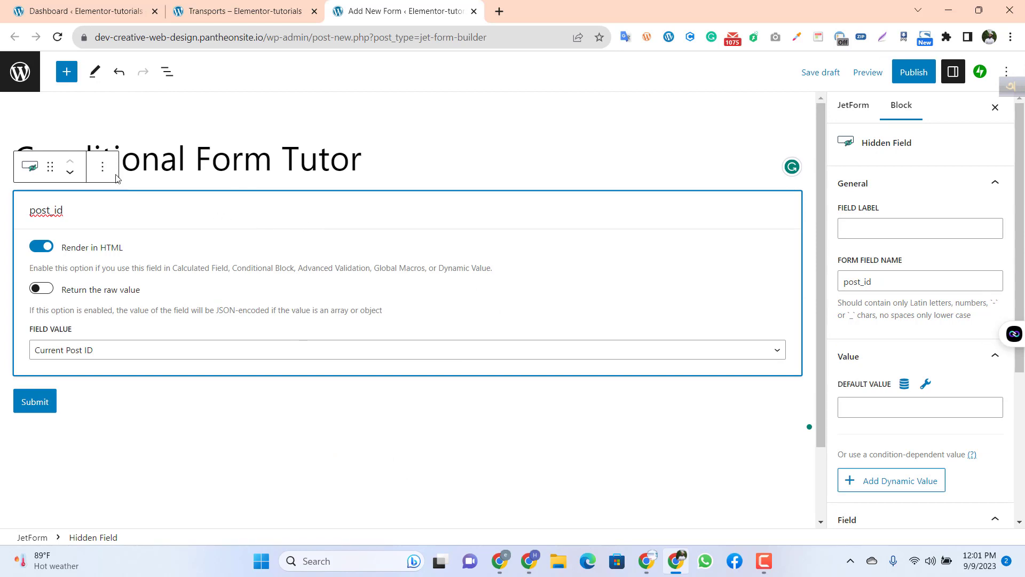
pyautogui.click(102, 167)
pyautogui.click(143, 483)
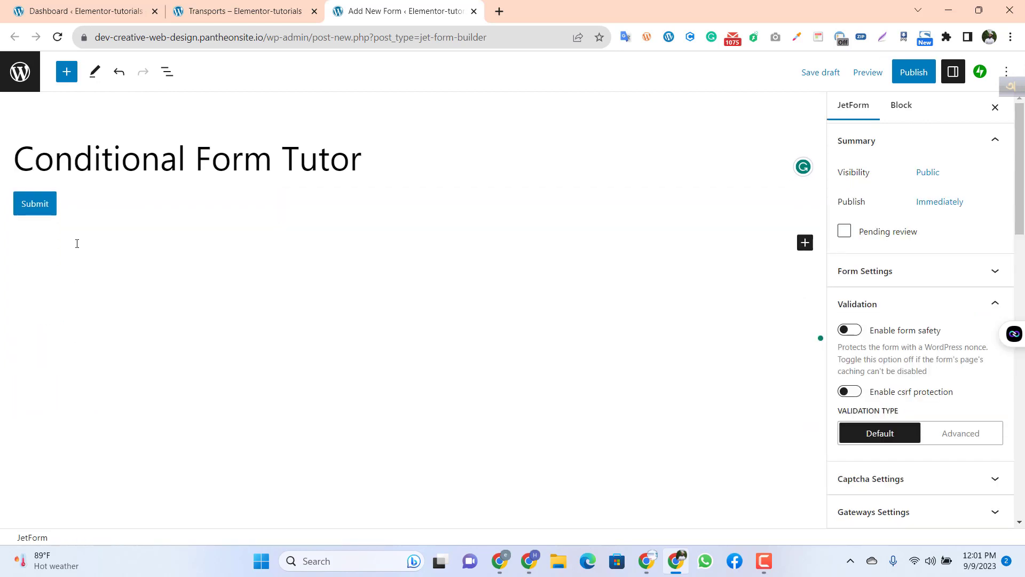
# Step: Remove the default Submit action button and publish the form
pyautogui.click(79, 223)
pyautogui.click(53, 169)
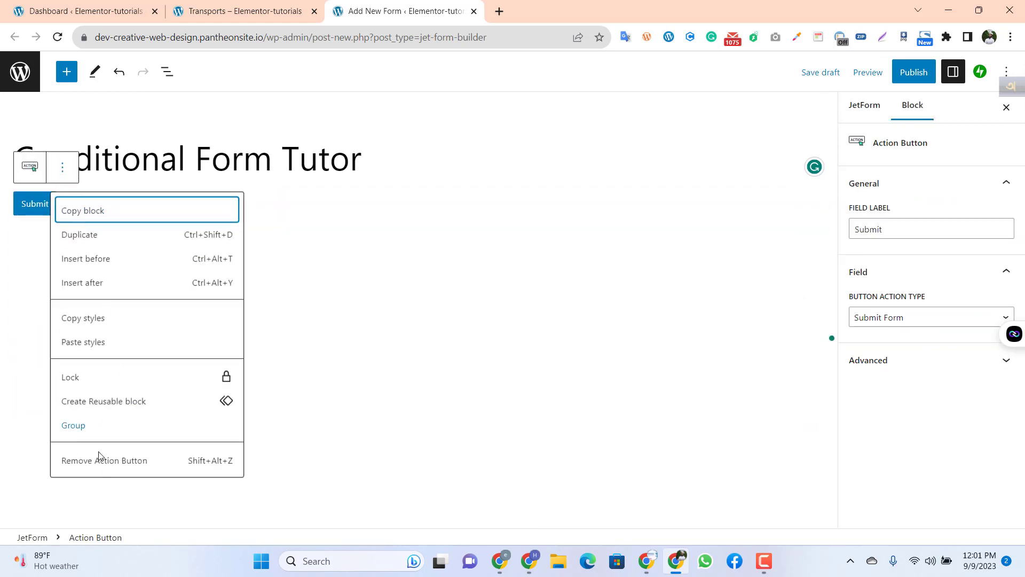
pyautogui.click(94, 462)
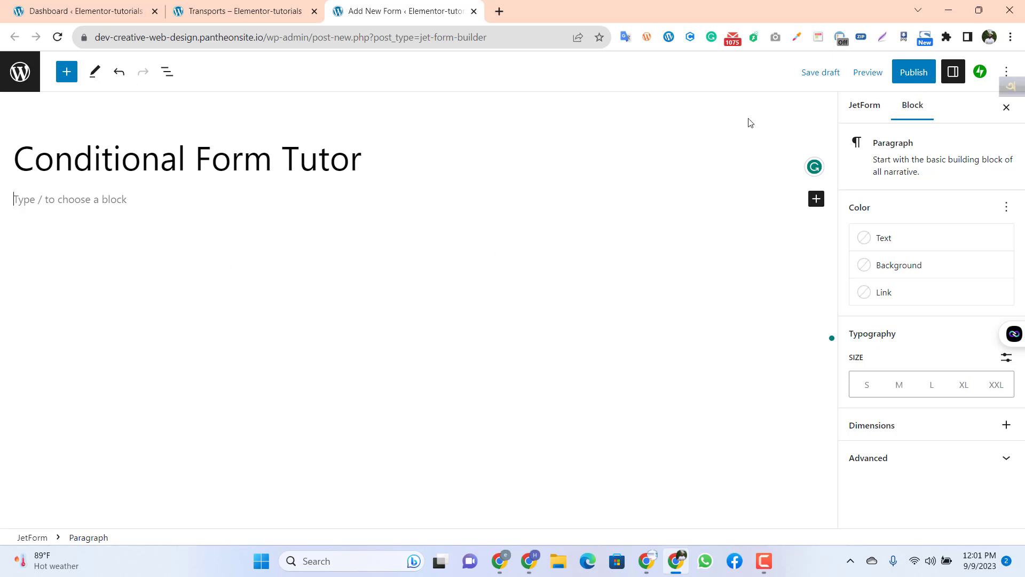
pyautogui.click(908, 79)
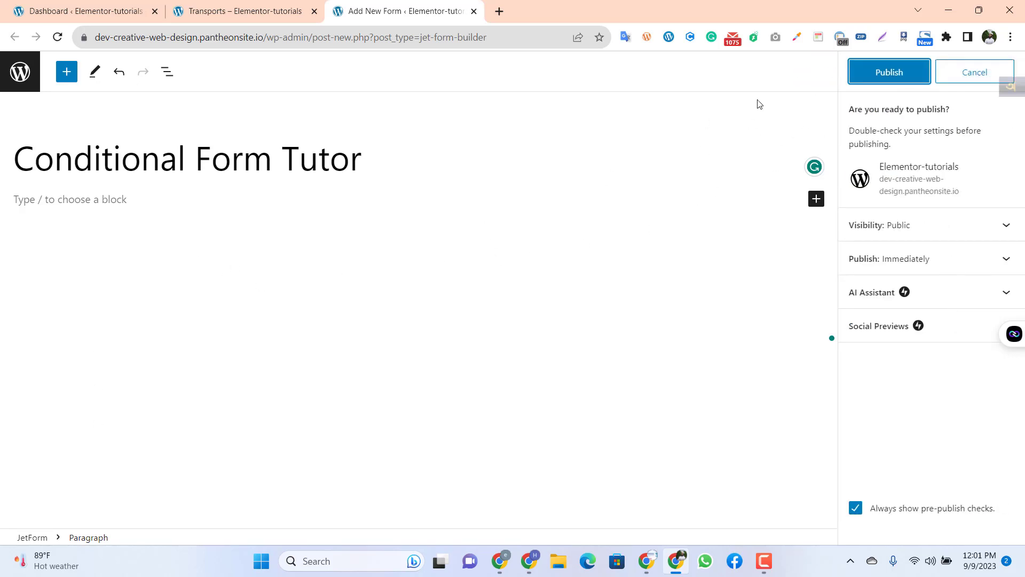
pyautogui.click(868, 72)
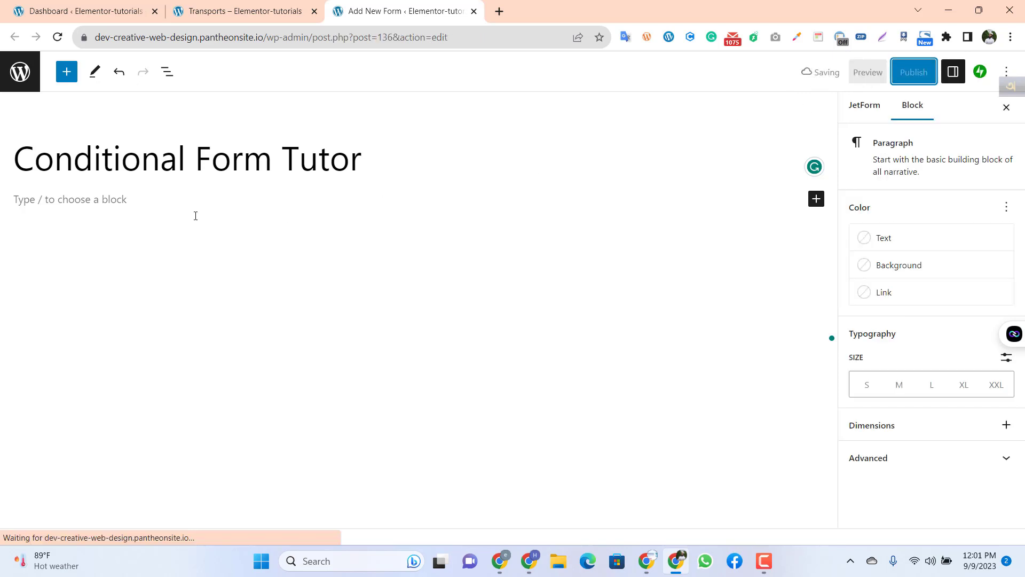
# Step: Add a Text Field to the form with the field label "Name" and the form field name "name"
pyautogui.click(815, 199)
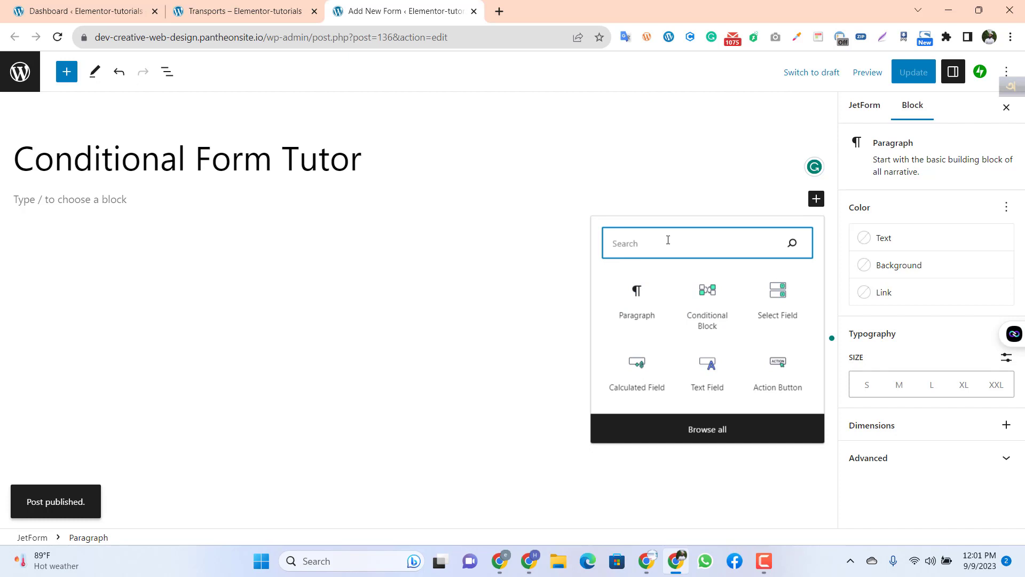
pyautogui.click(714, 380)
pyautogui.click(866, 225)
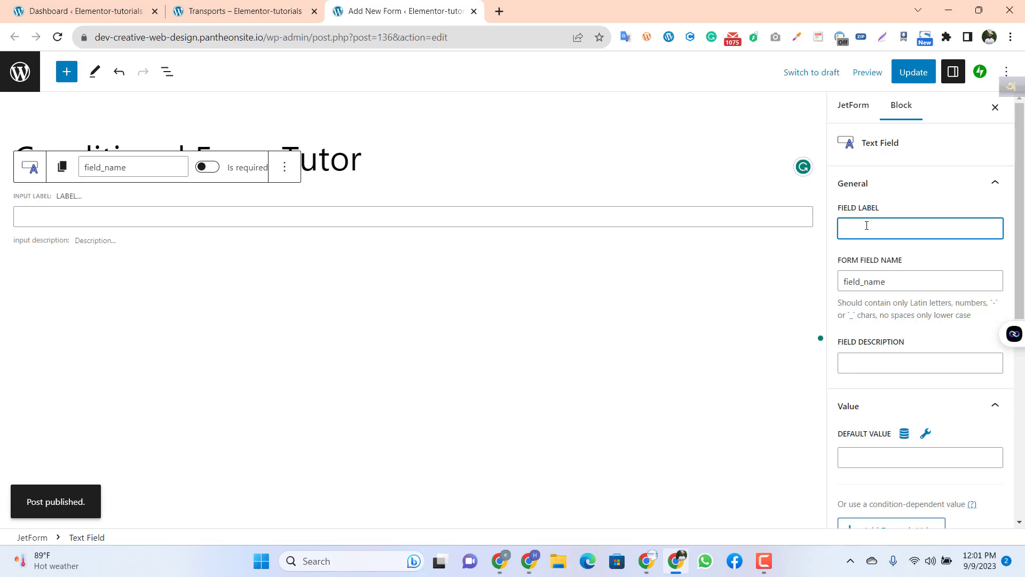
pyautogui.write('Name')
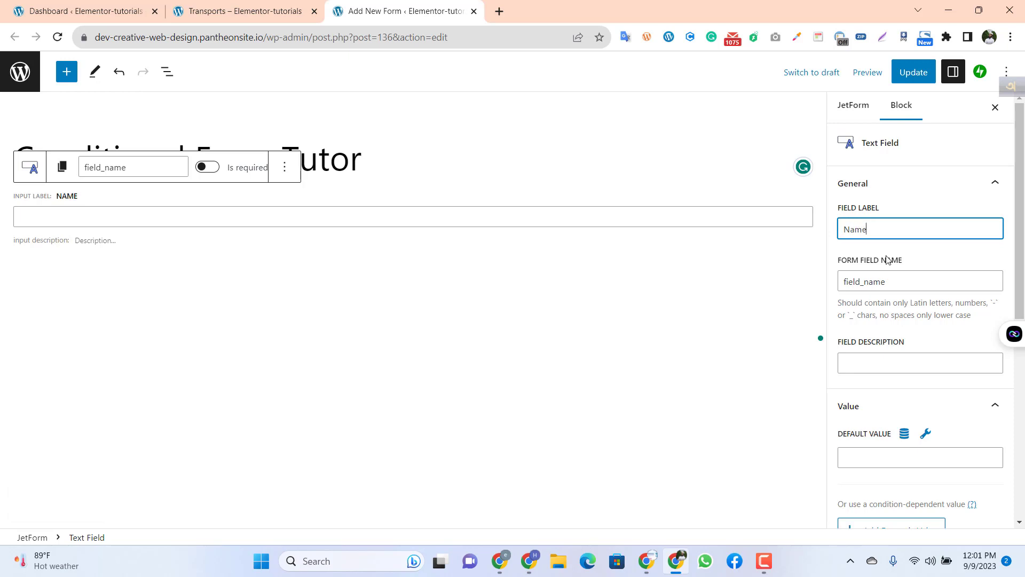
pyautogui.click(911, 282)
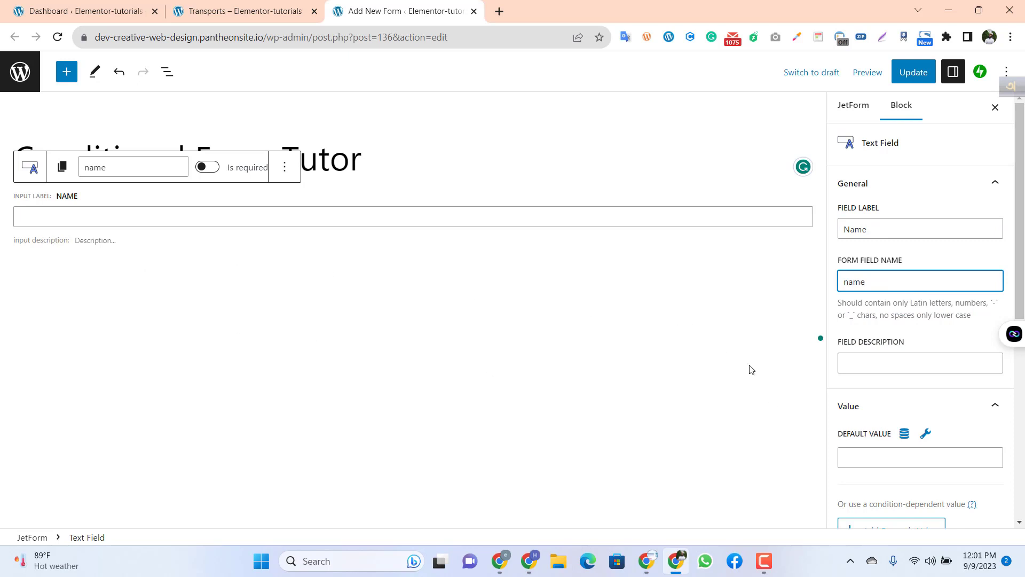
pyautogui.click(332, 261)
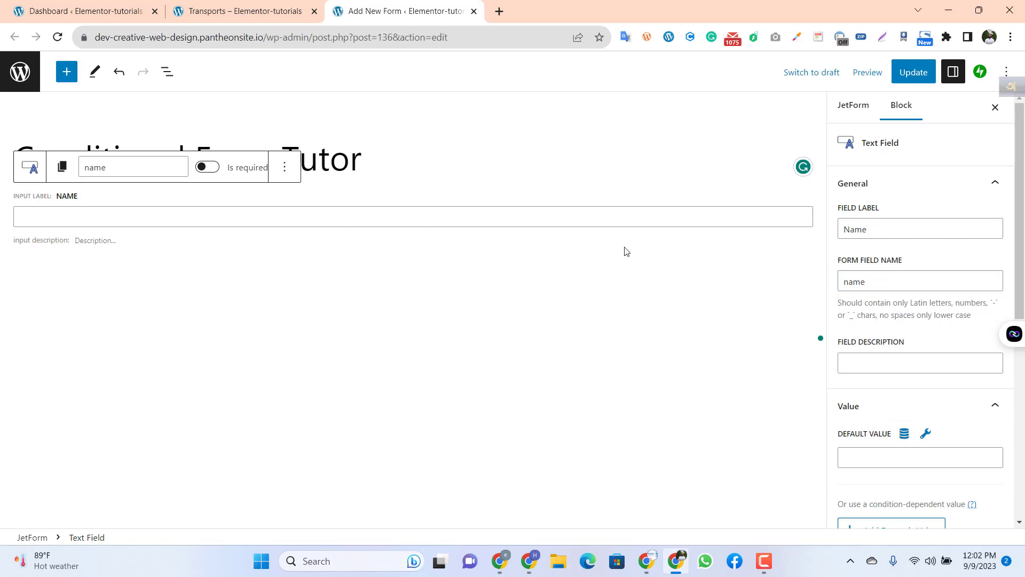
pyautogui.click(789, 305)
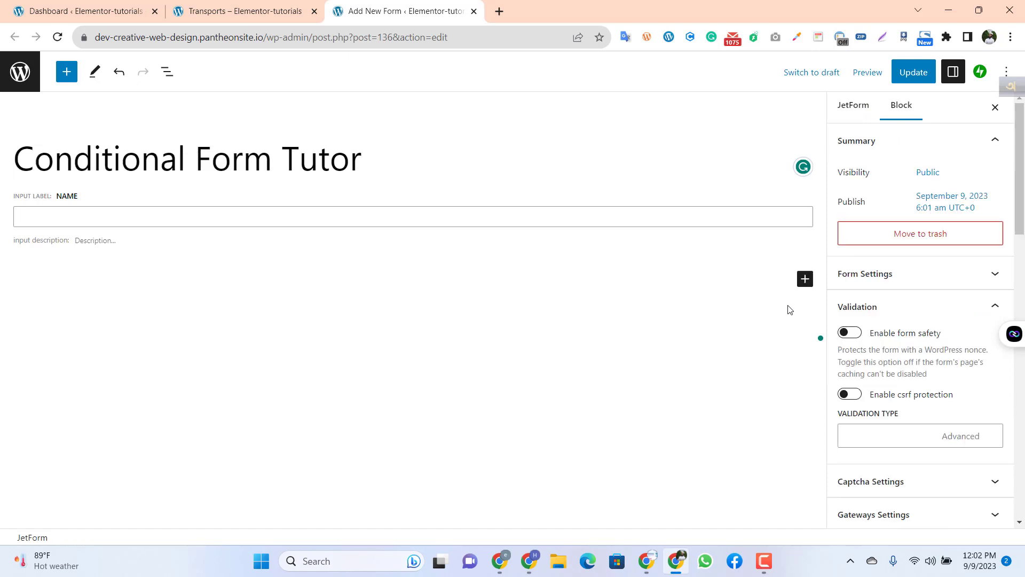
# Step: Add a Select Field below the Name field with the field label and form field name both set to "location"
pyautogui.click(805, 278)
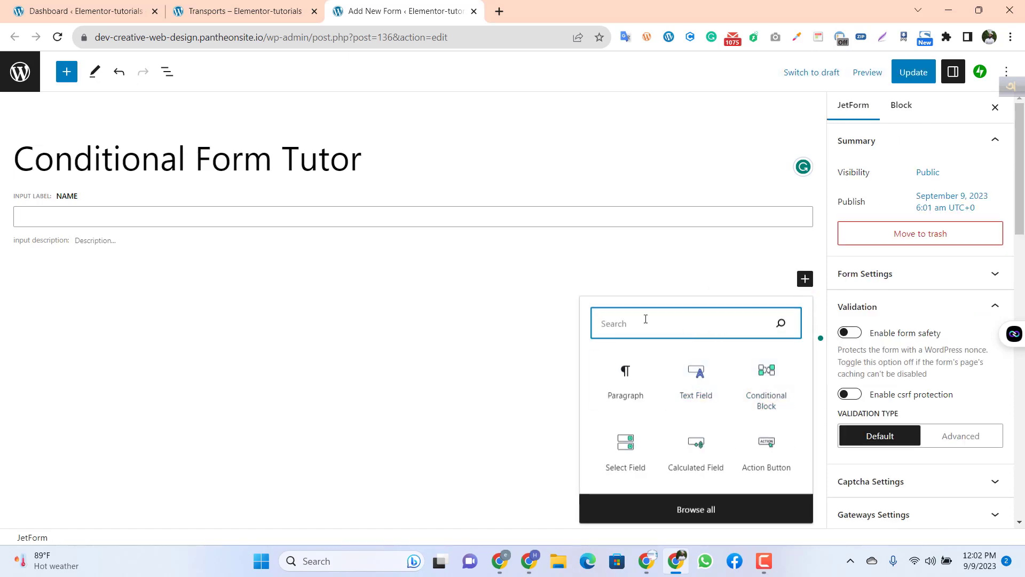
pyautogui.click(626, 445)
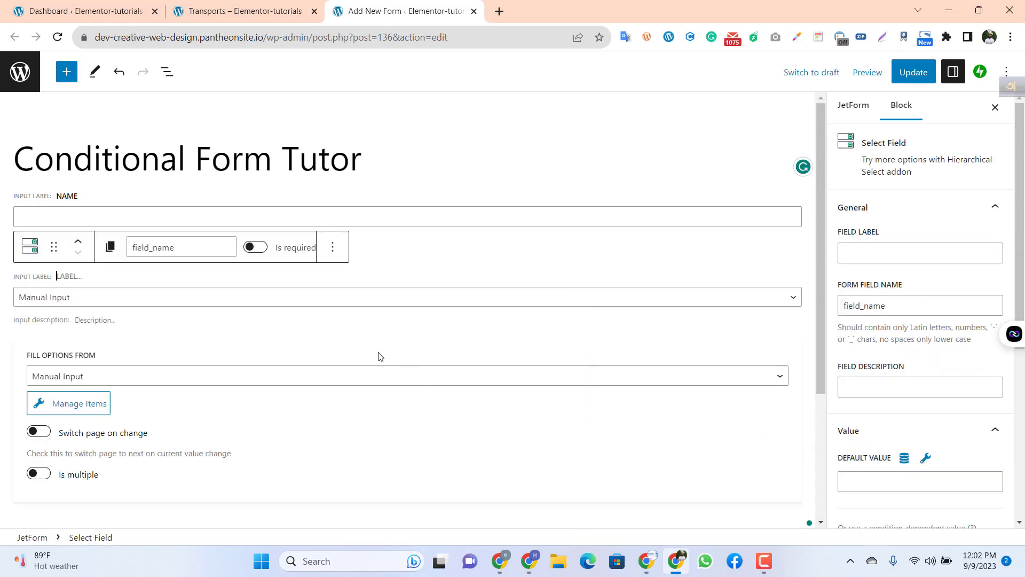
pyautogui.click(100, 294)
pyautogui.click(103, 293)
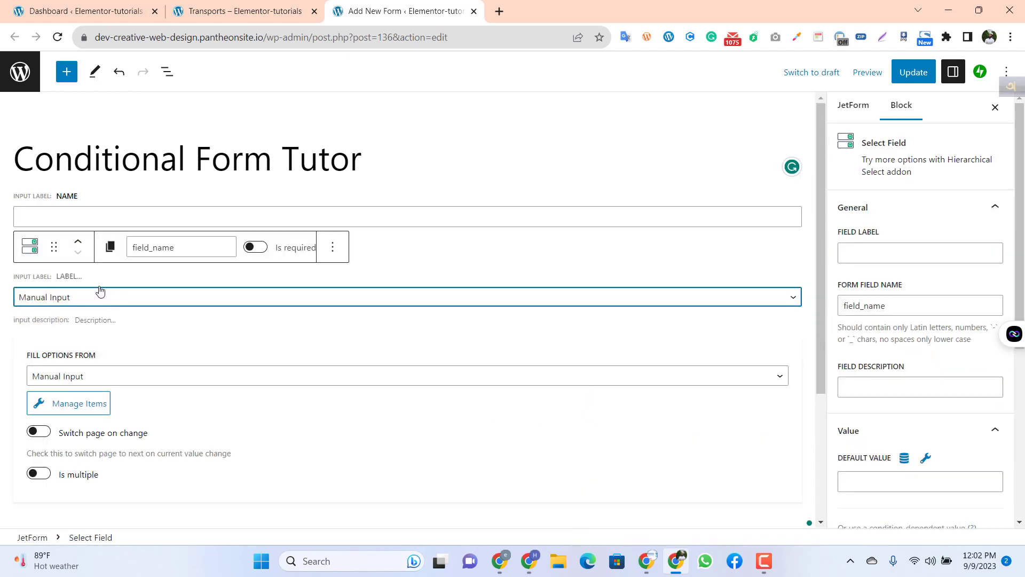
pyautogui.click(885, 249)
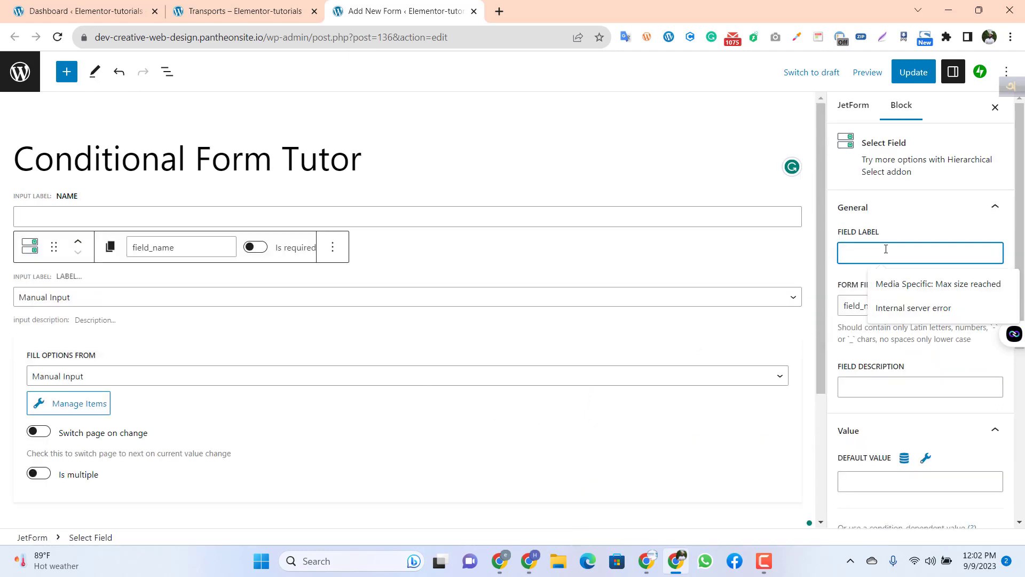
pyautogui.write('locatio')
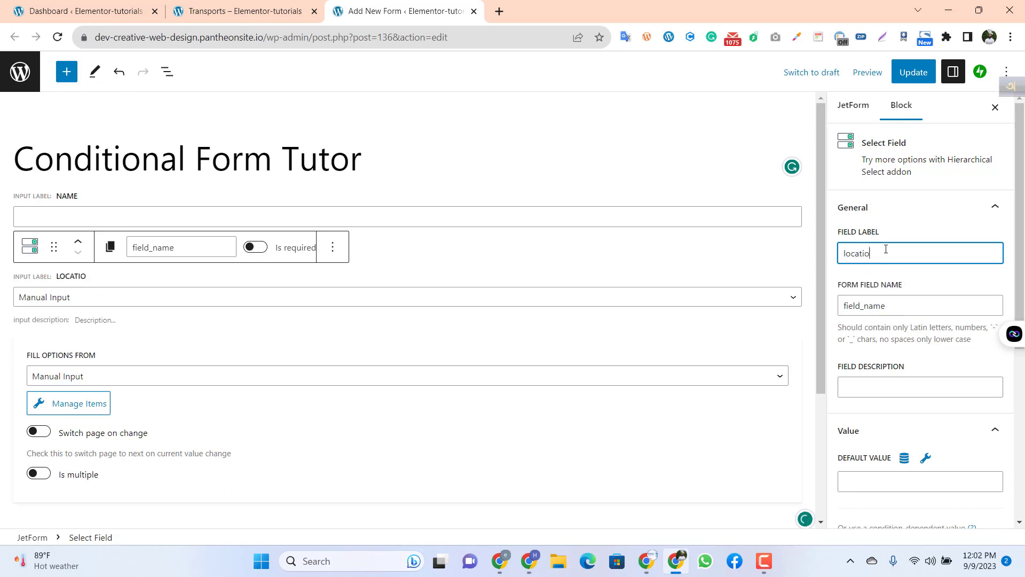
pyautogui.write('n')
pyautogui.click(910, 307)
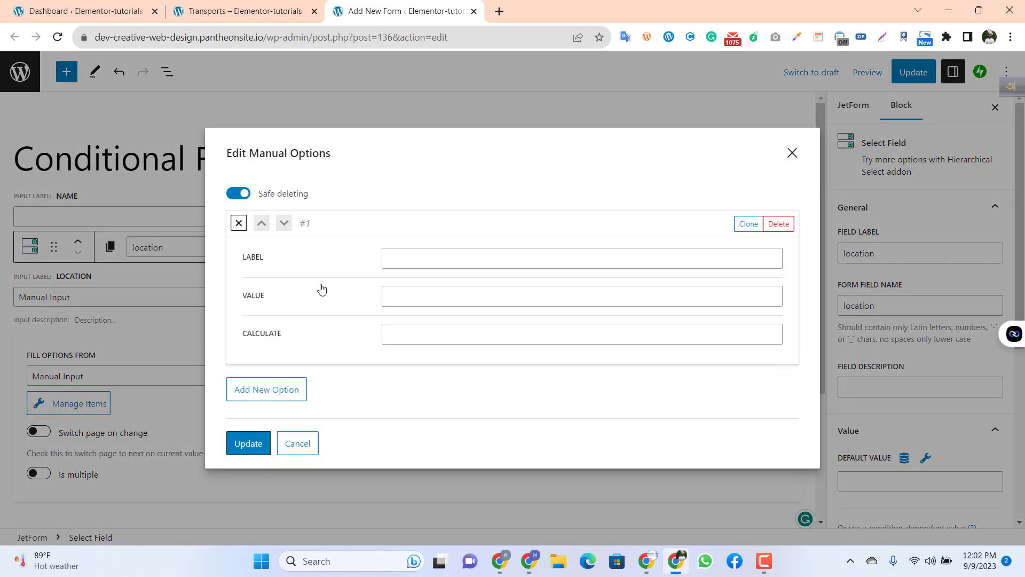
# Step: Check which sources the location field can fill its options from
pyautogui.click(784, 160)
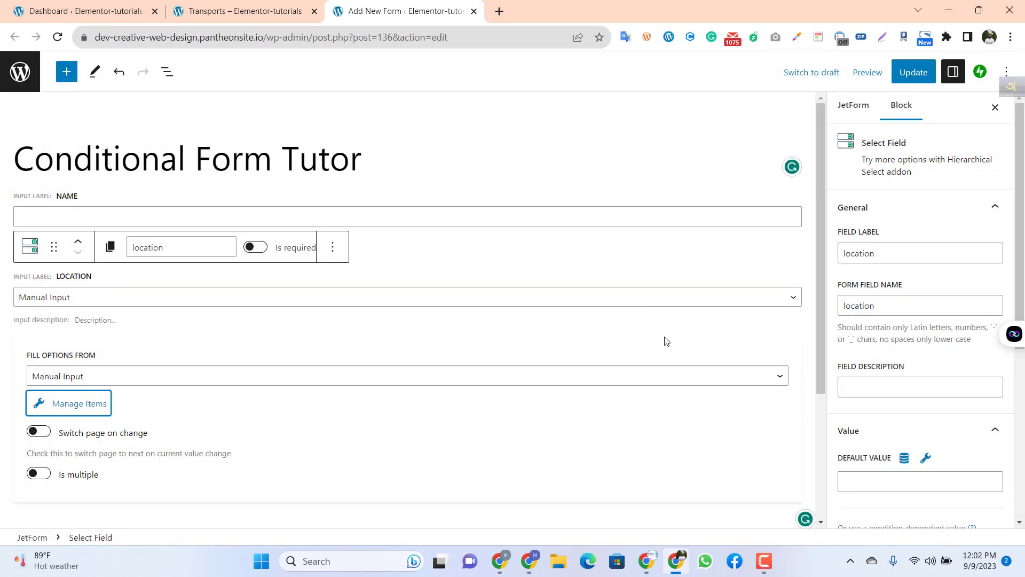
pyautogui.click(670, 374)
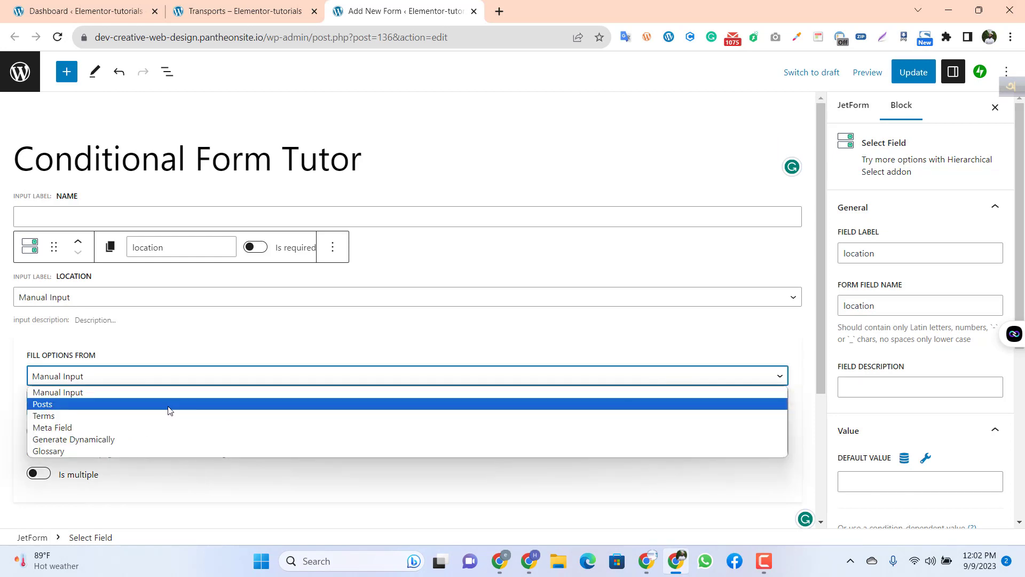
pyautogui.click(186, 338)
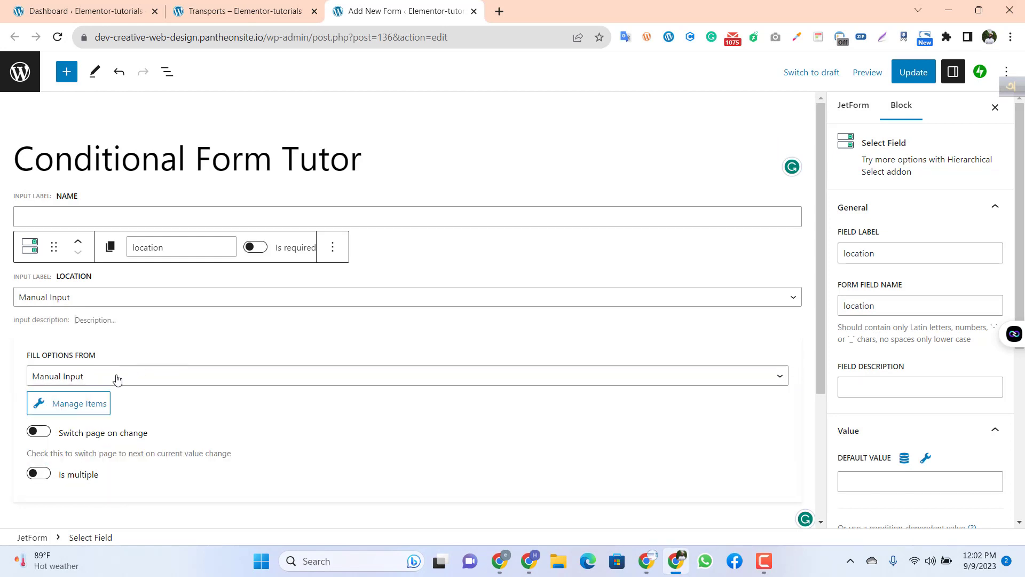
# Step: Label the first manual option of the location field "Mirjapur"
pyautogui.click(74, 407)
pyautogui.click(409, 260)
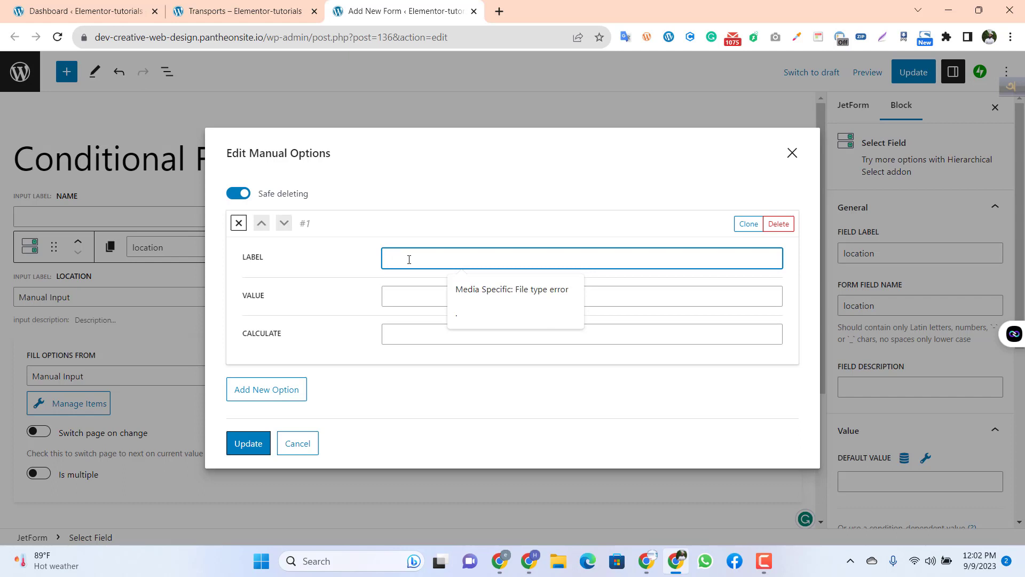
pyautogui.write('Mi')
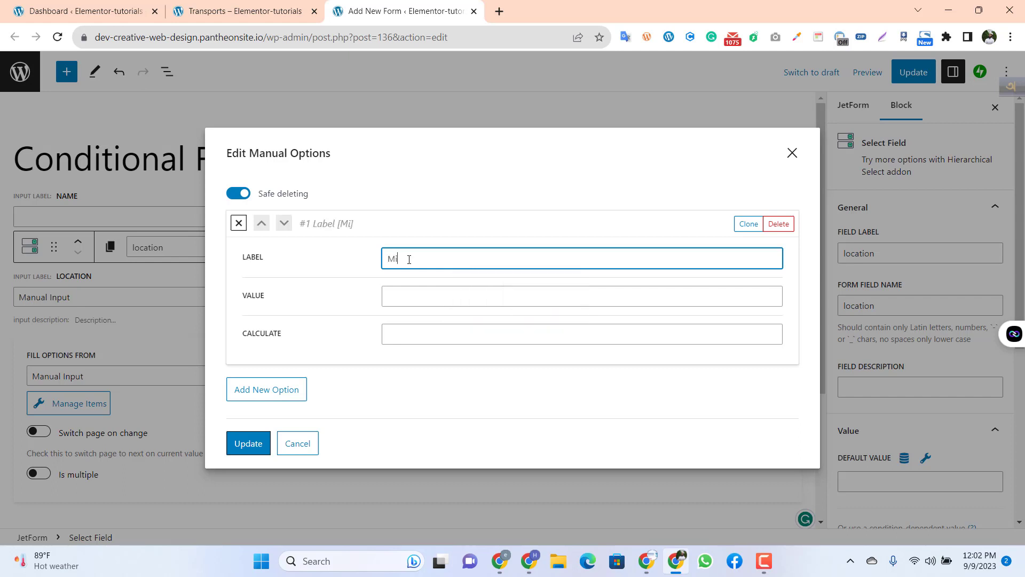
pyautogui.write('rajapur')
pyautogui.click(405, 259)
pyautogui.press('BackSpace')
# Step: Set the first location option's value to "Mirjapur" and its calculate value to 00
pyautogui.click(414, 296)
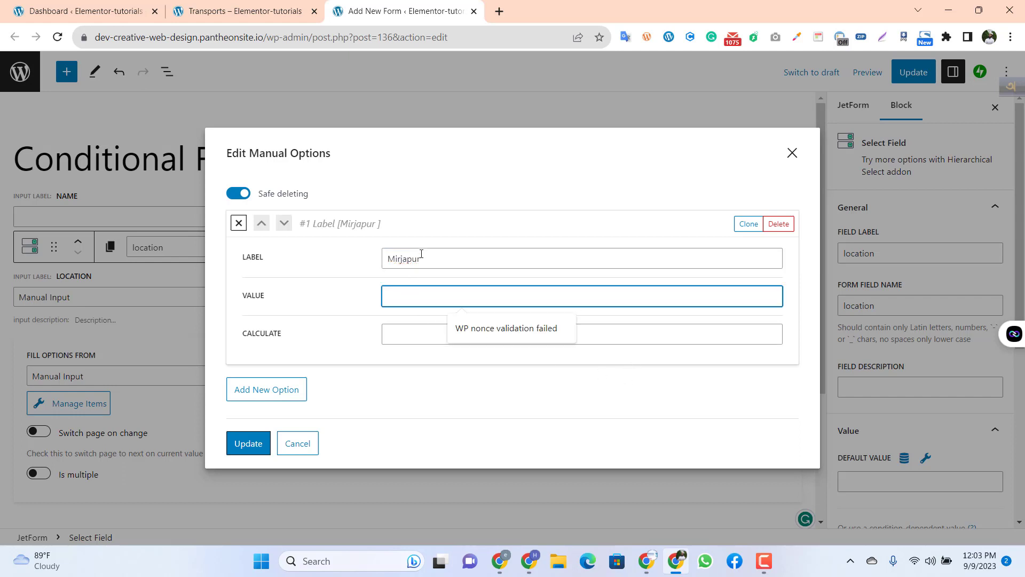
pyautogui.doubleClick(421, 254)
pyautogui.hotkey('ctrl', 'c')
pyautogui.click(403, 297)
pyautogui.hotkey('ctrl', 'v')
pyautogui.click(405, 334)
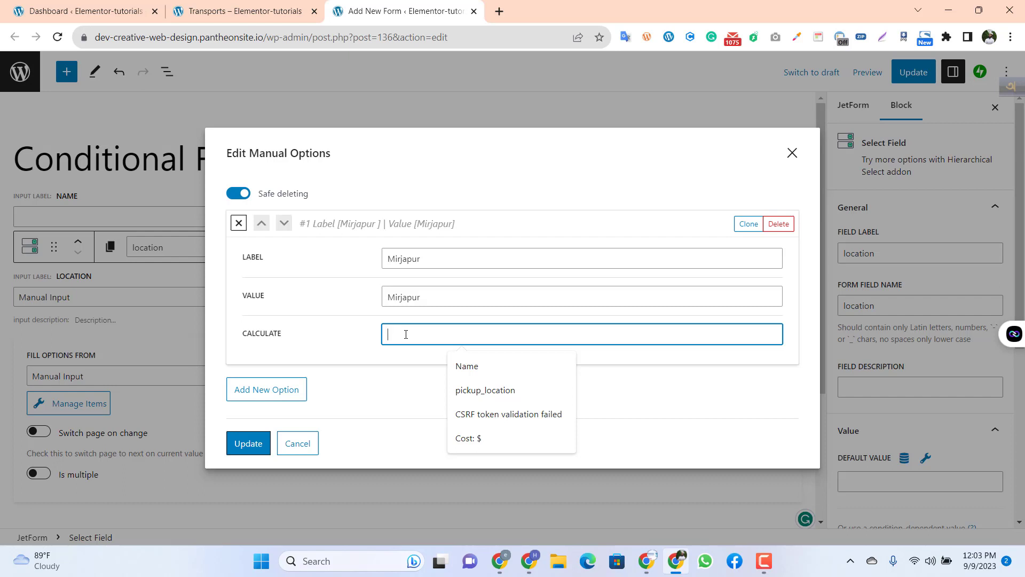
pyautogui.write('0')
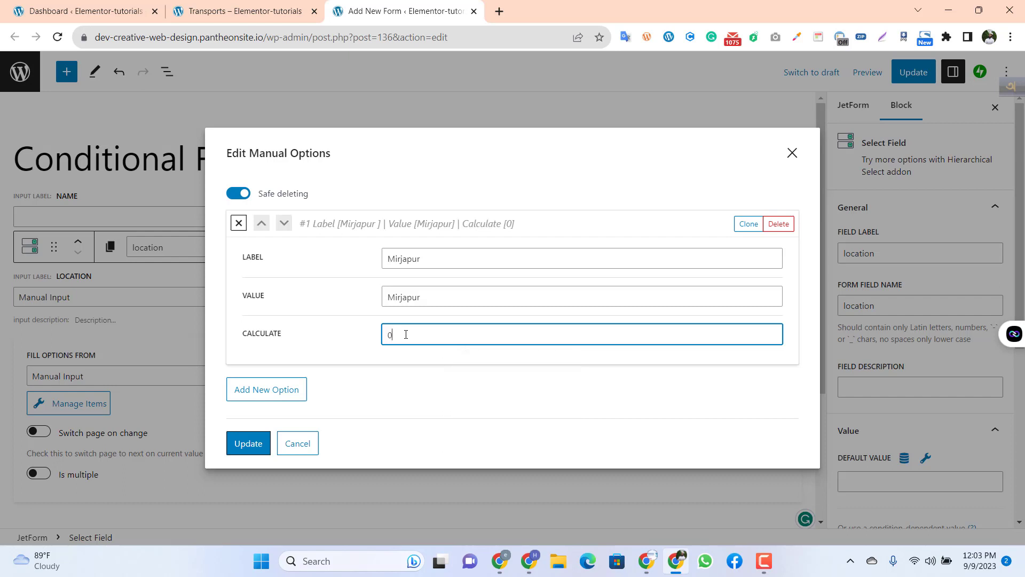
pyautogui.write('0')
# Step: Add a second manual option to the location field
pyautogui.click(261, 391)
pyautogui.scroll(-2, 384, 347)
pyautogui.scroll(-2, 411, 338)
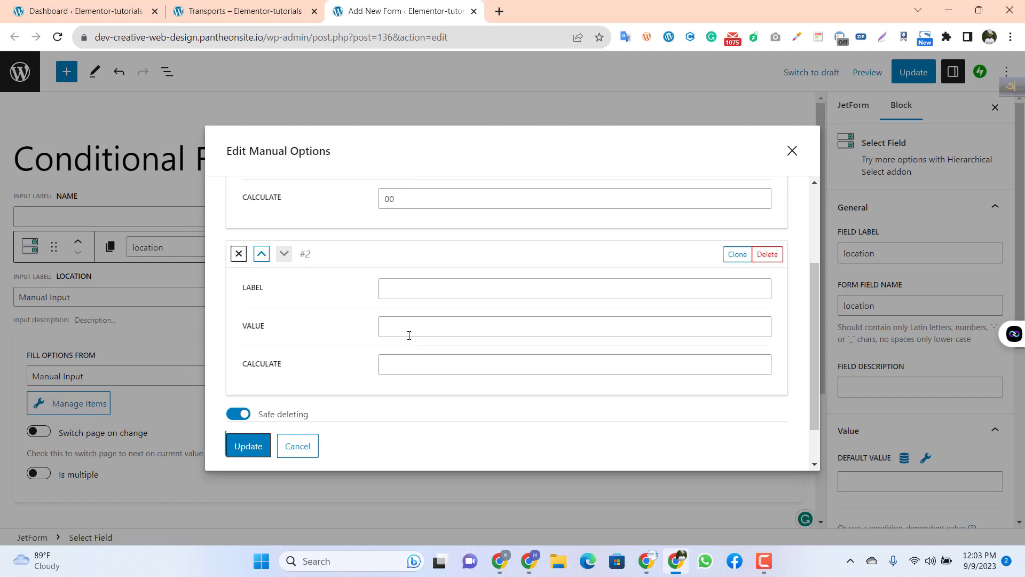
pyautogui.click(396, 292)
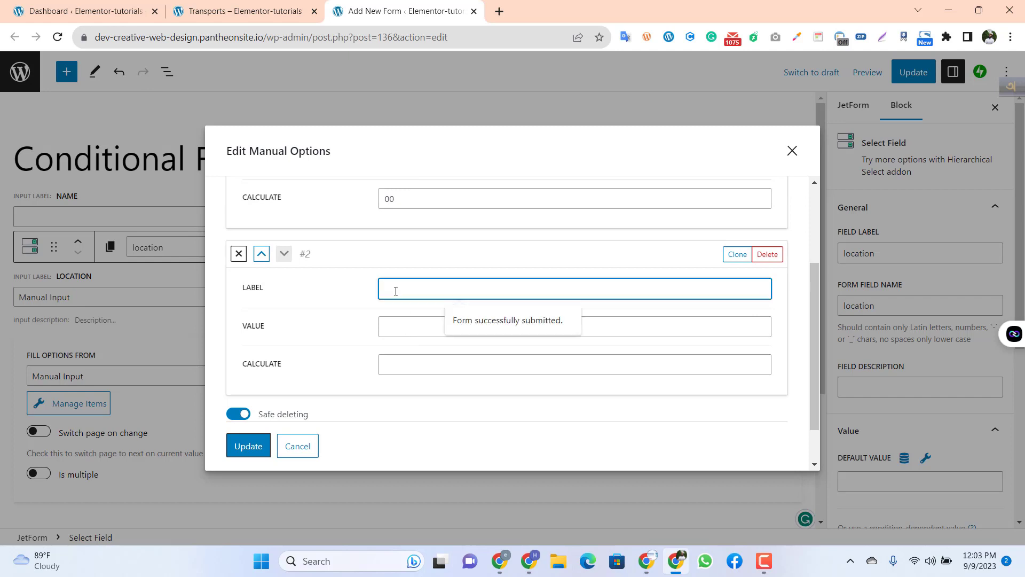
pyautogui.write('Syl')
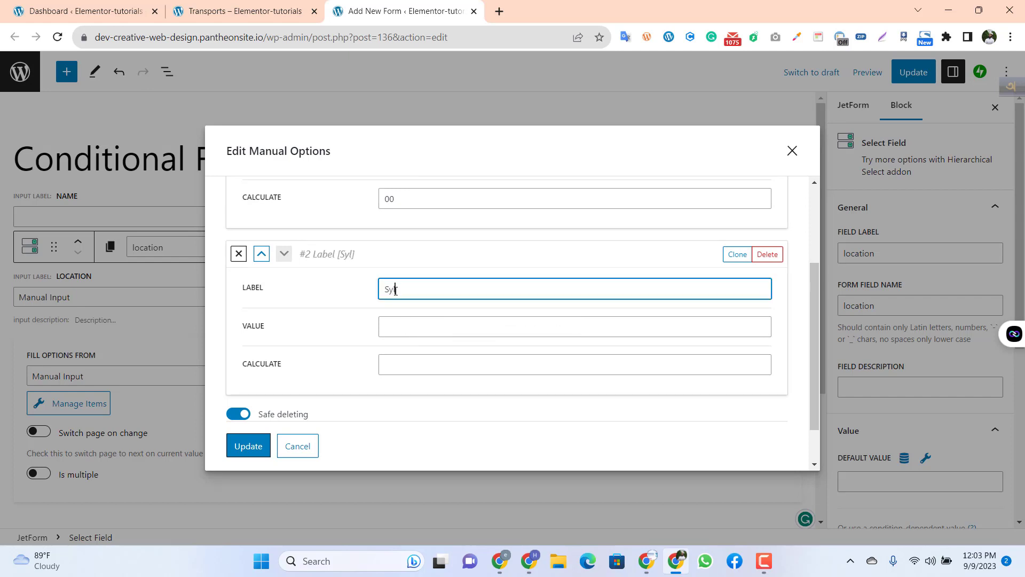
pyautogui.write('ate')
pyautogui.rightClick(396, 289)
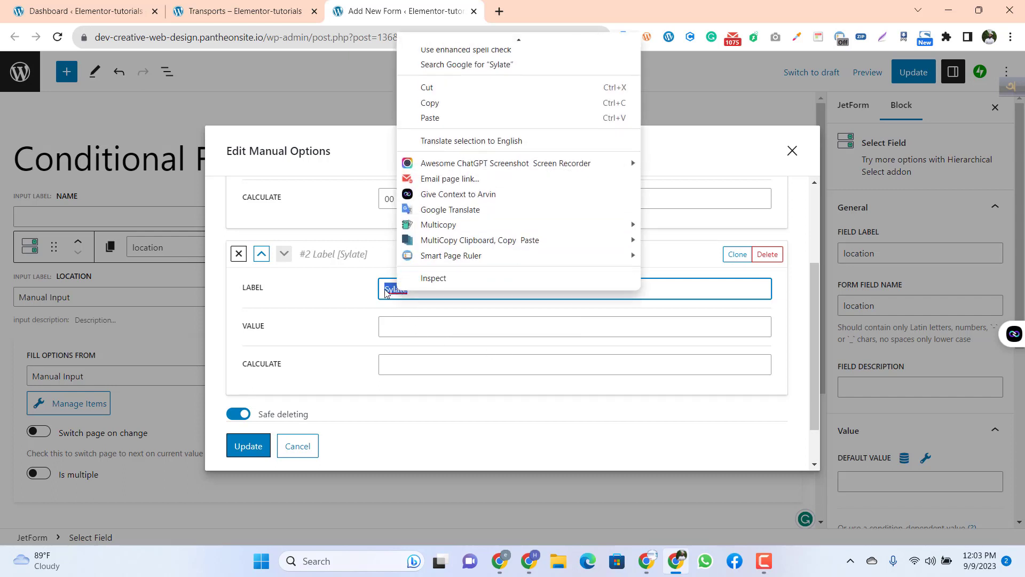
pyautogui.click(395, 289)
pyautogui.click(394, 290)
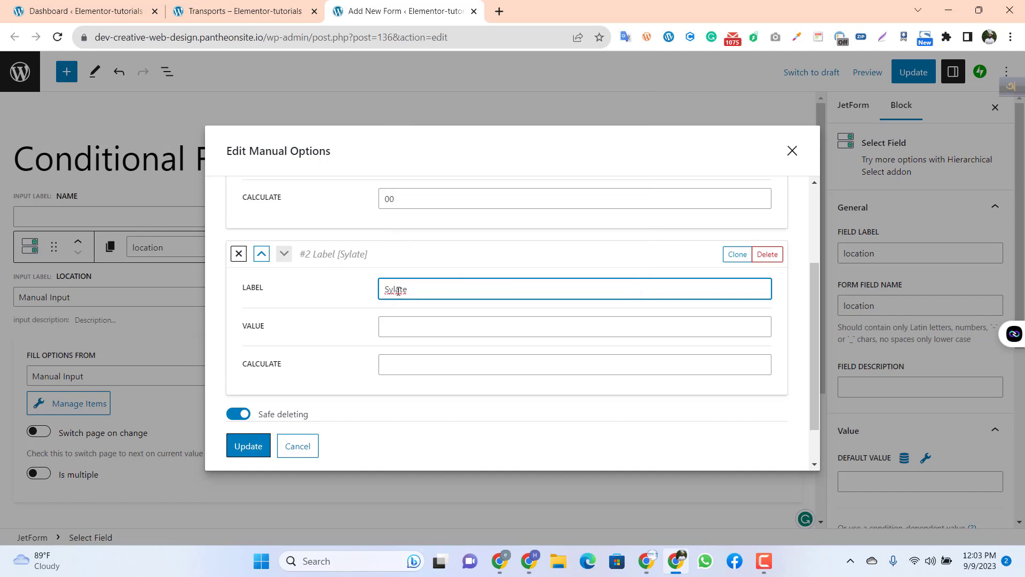
pyautogui.click(397, 291)
# Step: Set the second location option's label to "Dhaka"
pyautogui.doubleClick(398, 293)
pyautogui.write('Dhakja')
pyautogui.press('BackSpace')
pyautogui.press('BackSpace')
pyautogui.write('a')
# Step: Give the second location option the value "Dhaka" and calculate value 00, and save the manual options
pyautogui.click(409, 328)
pyautogui.hotkey('shift', 'Tab')
pyautogui.hotkey('ctrl', 'c')
pyautogui.click(390, 326)
pyautogui.hotkey('ctrl', 'v')
pyautogui.click(404, 367)
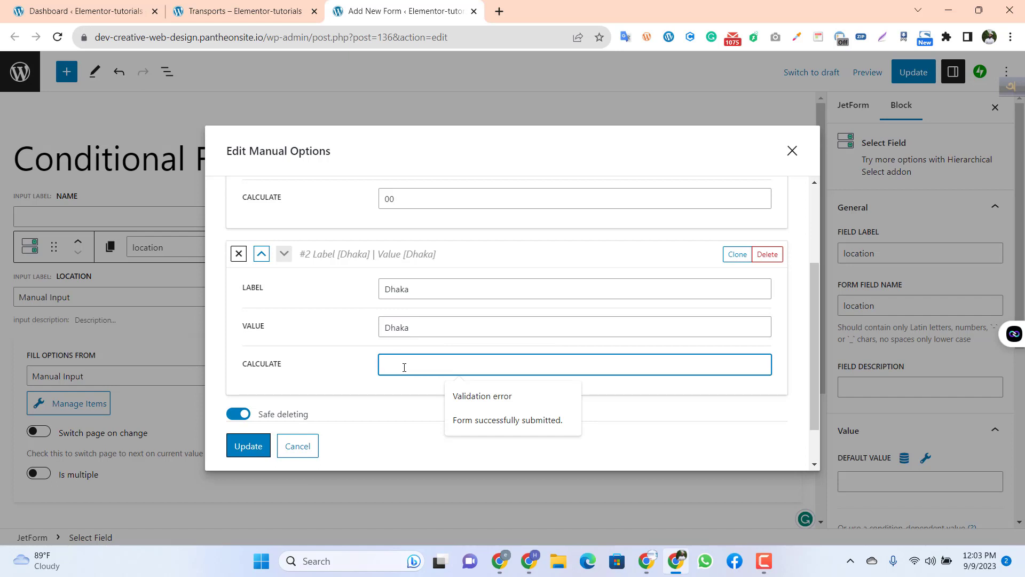
pyautogui.write('00')
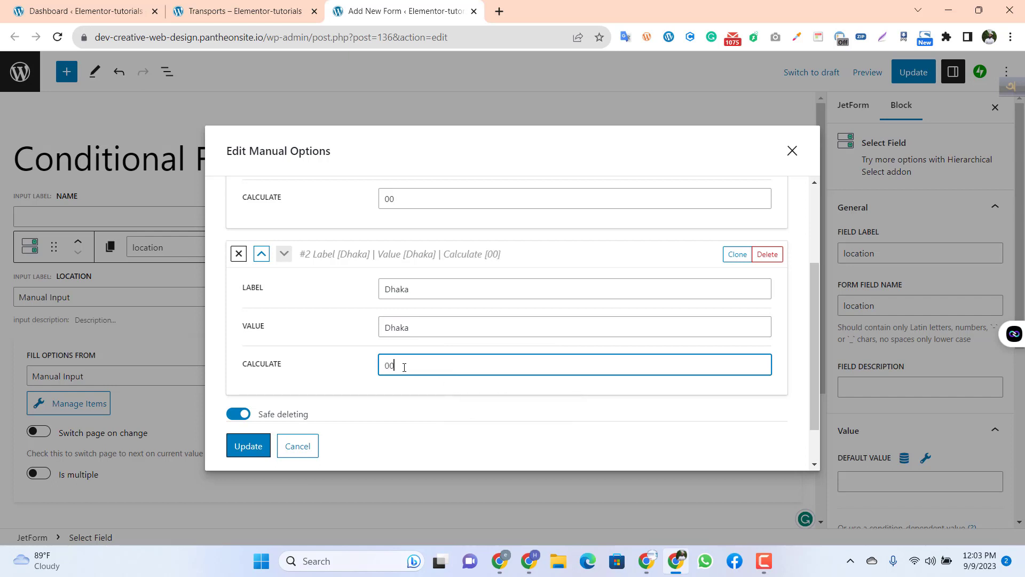
pyautogui.click(249, 446)
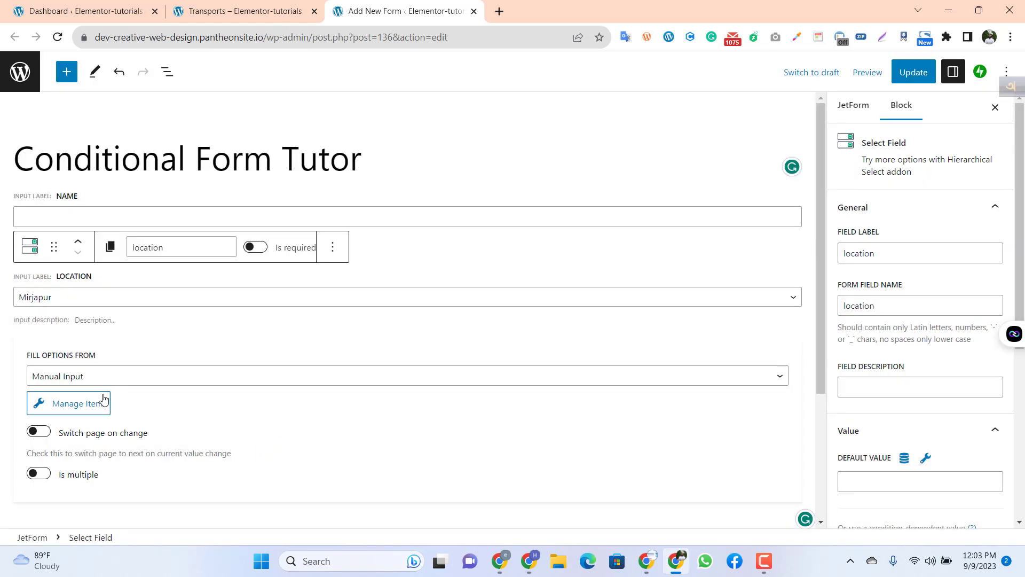
# Step: Add another Select Field to the form below the location field
pyautogui.scroll(-1, 256, 347)
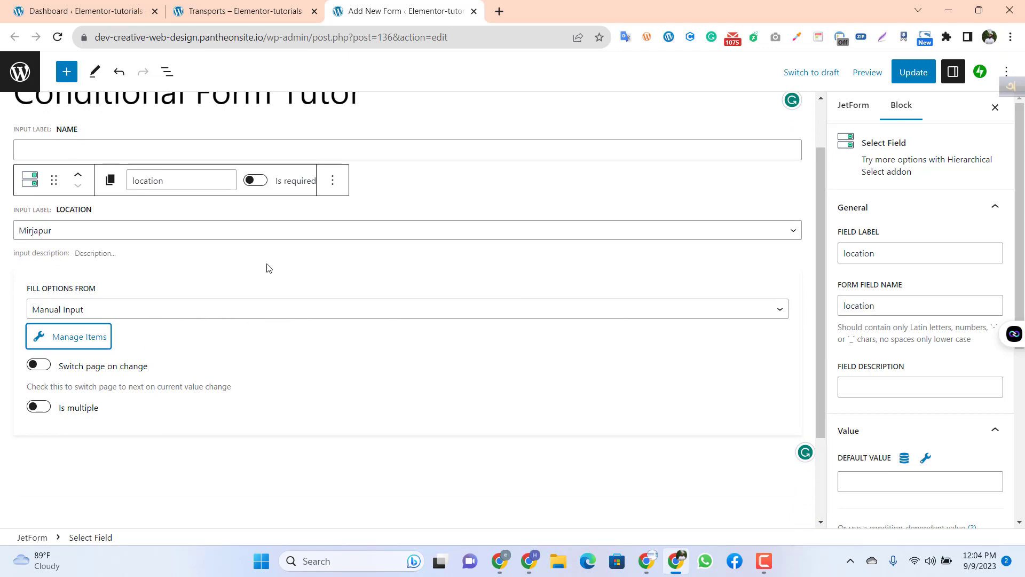
pyautogui.scroll(-1, 141, 339)
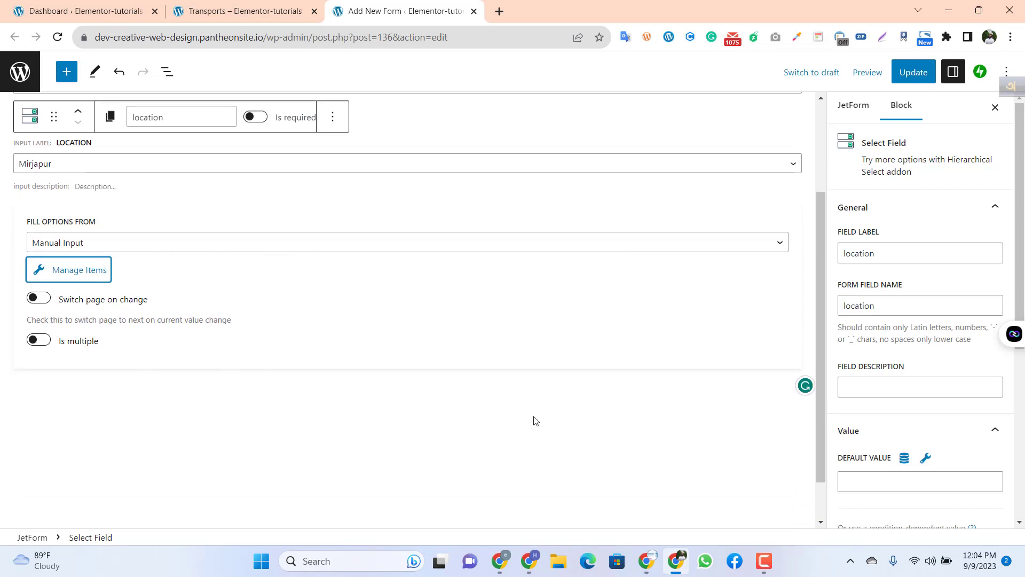
pyautogui.click(610, 451)
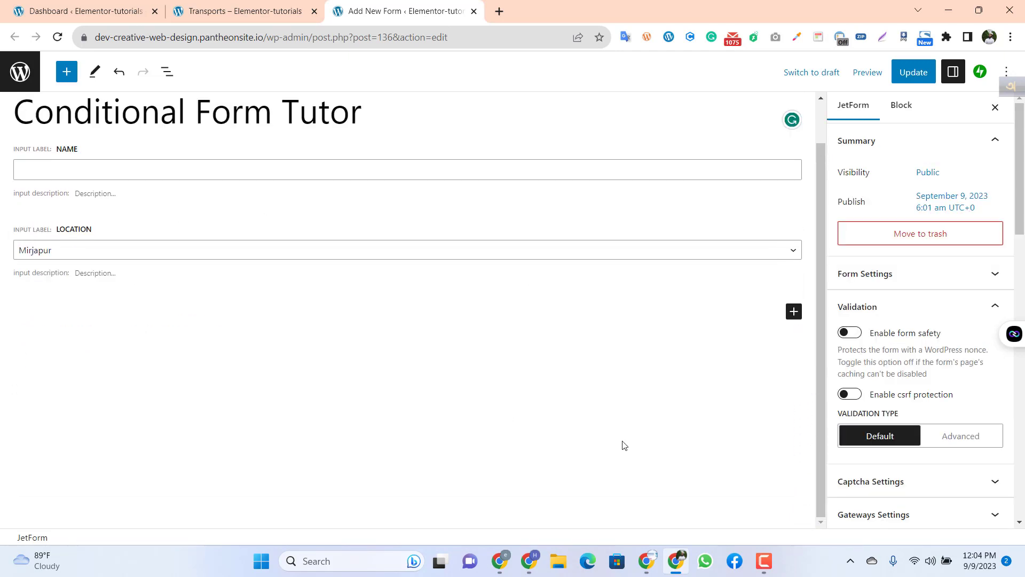
pyautogui.click(794, 312)
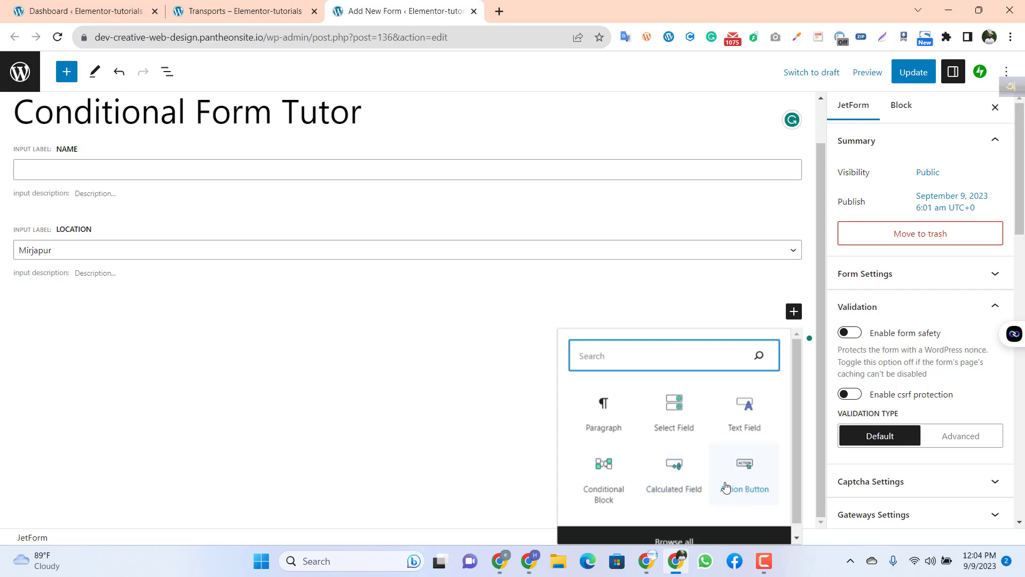
pyautogui.click(667, 426)
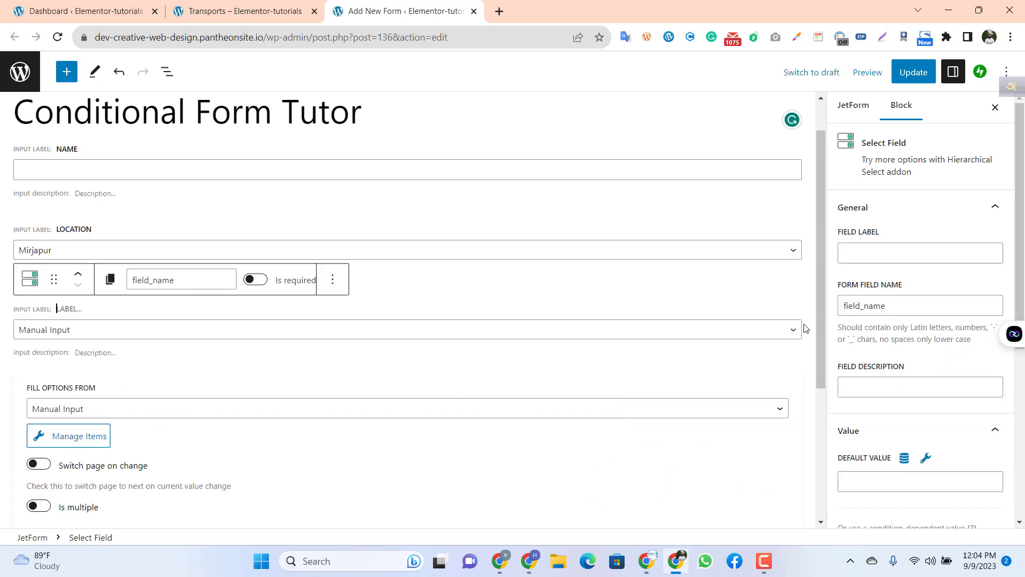
# Step: Set the new select field's label to "Select Product" and its form field name to "select_product"
pyautogui.click(867, 255)
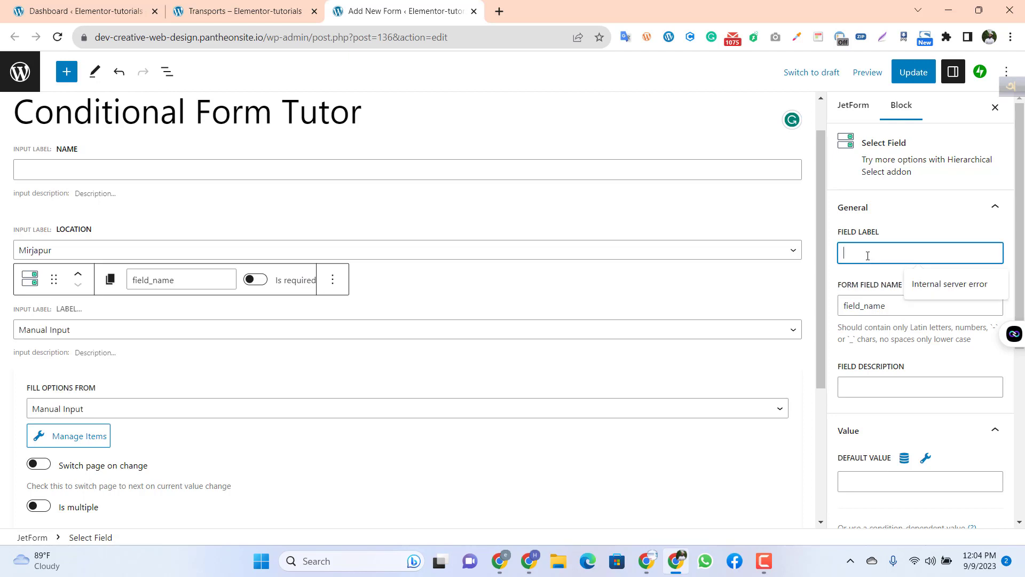
pyautogui.write('Select')
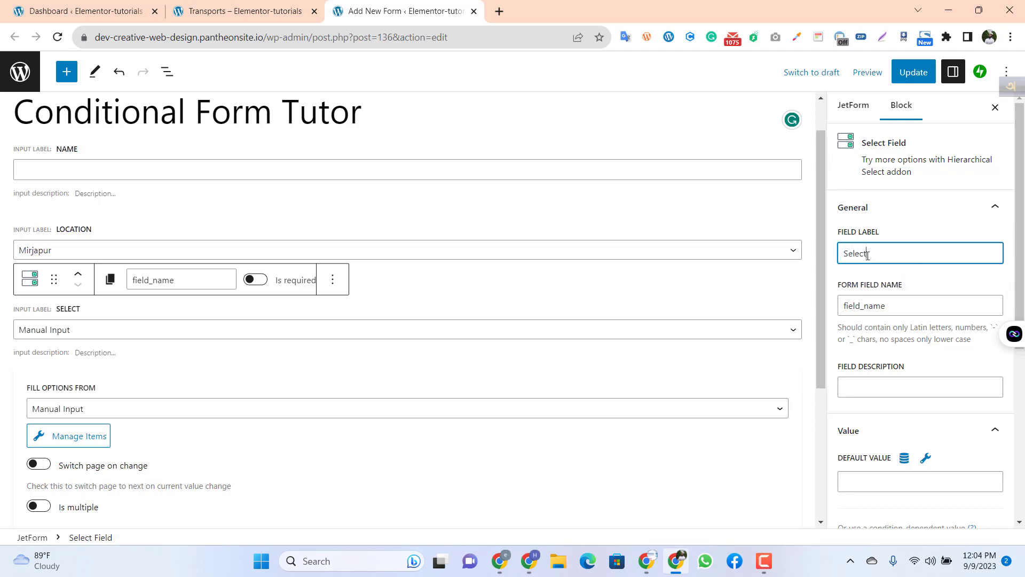
pyautogui.write(' Product')
pyautogui.click(914, 305)
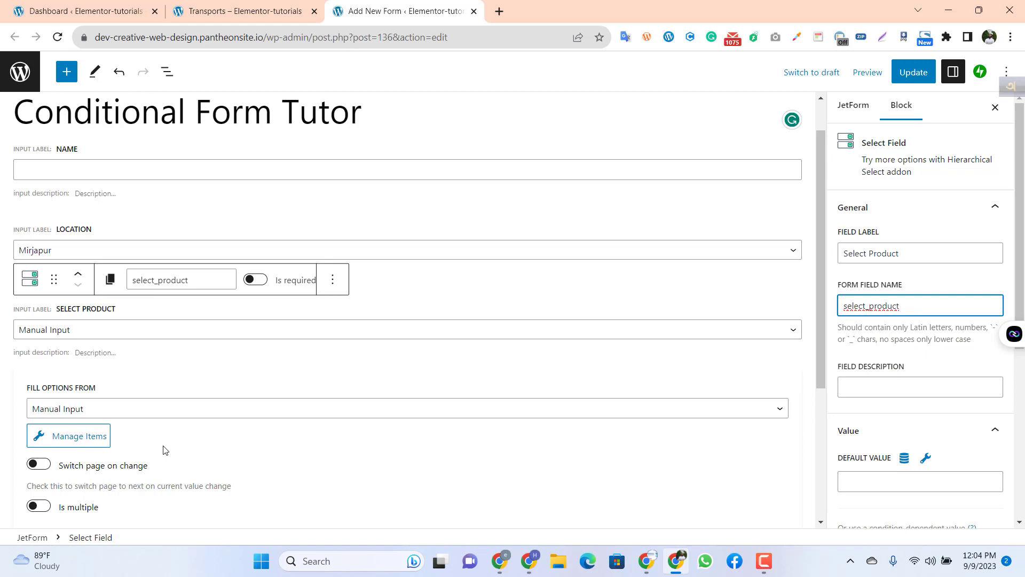
# Step: Open the manual options of the Select Product field and label the first option "green tea"
pyautogui.click(88, 435)
pyautogui.click(406, 261)
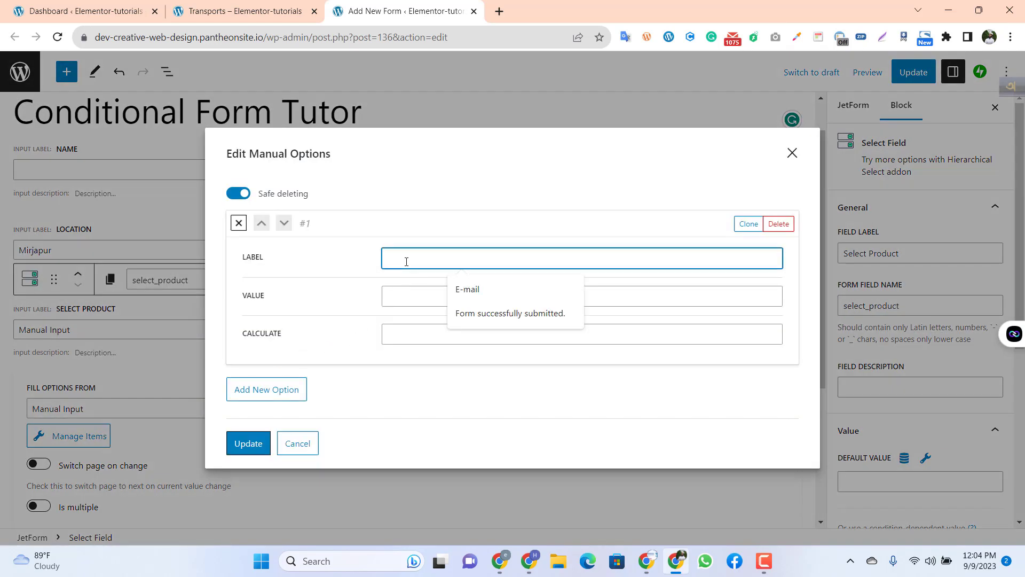
pyautogui.write('gree')
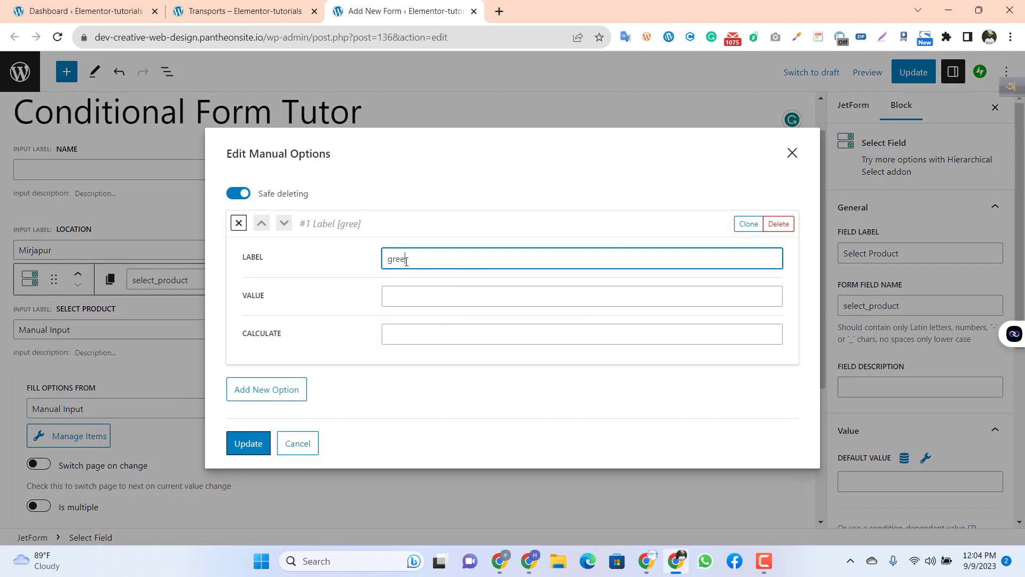
pyautogui.write('n tea')
# Step: Give the first product option the value "green tea" and the calculate value 50
pyautogui.tripleClick(412, 260)
pyautogui.hotkey('ctrl', 'c')
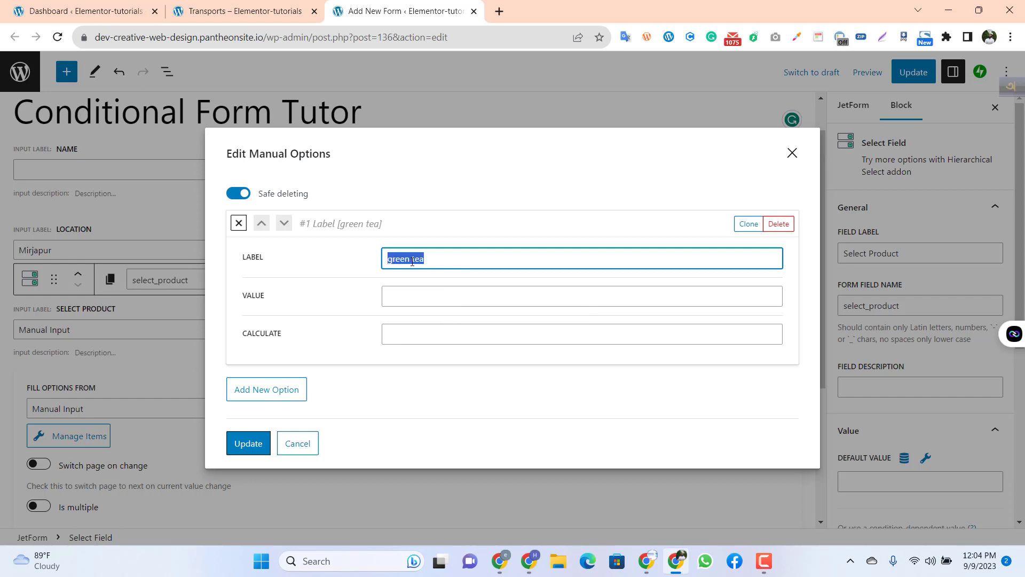
pyautogui.click(409, 297)
pyautogui.hotkey('ctrl', 'v')
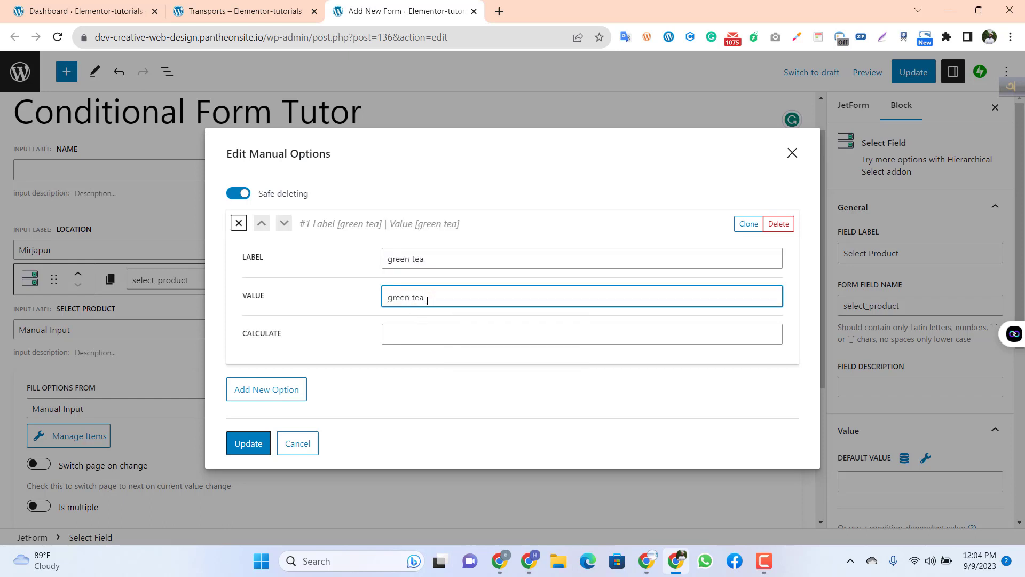
pyautogui.click(395, 336)
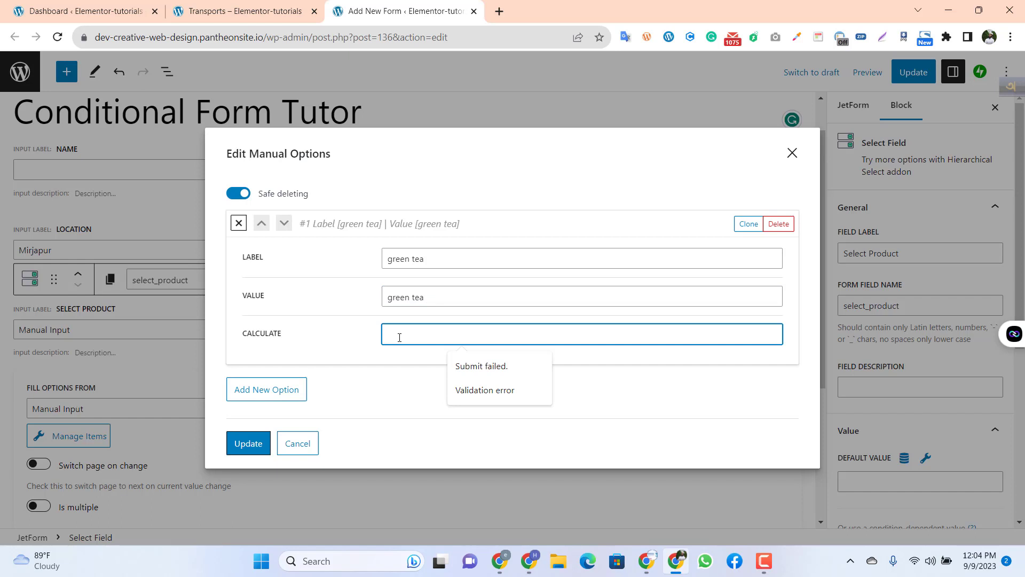
pyautogui.write('50')
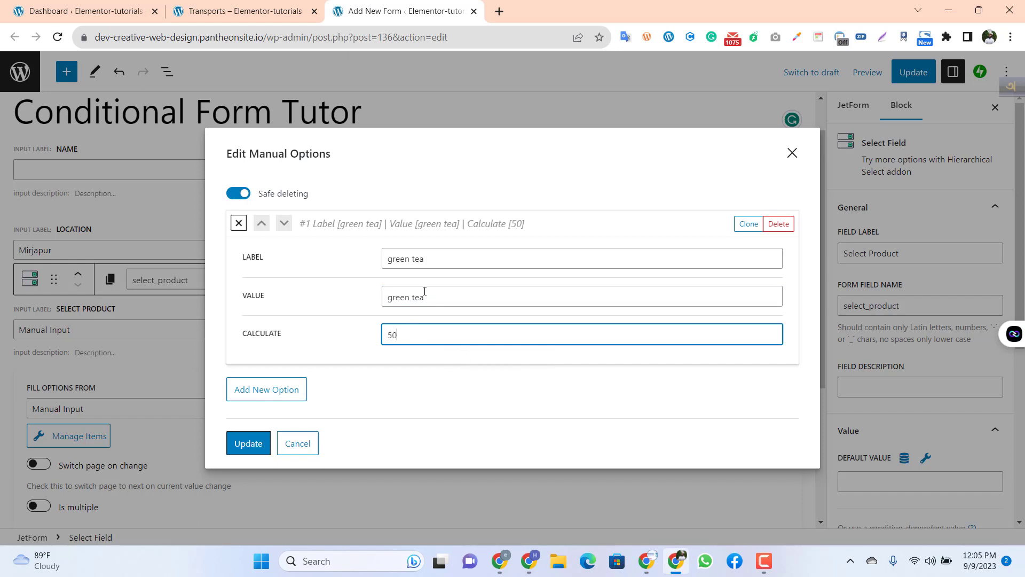
# Step: Extend the first product option's label to "green tea 1 pak"
pyautogui.click(428, 258)
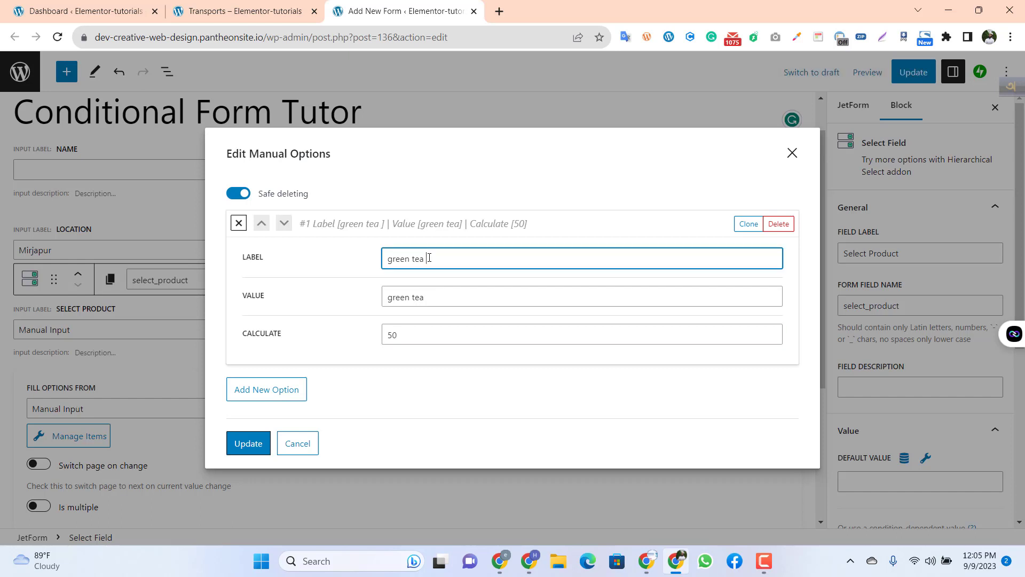
pyautogui.write('1 pak')
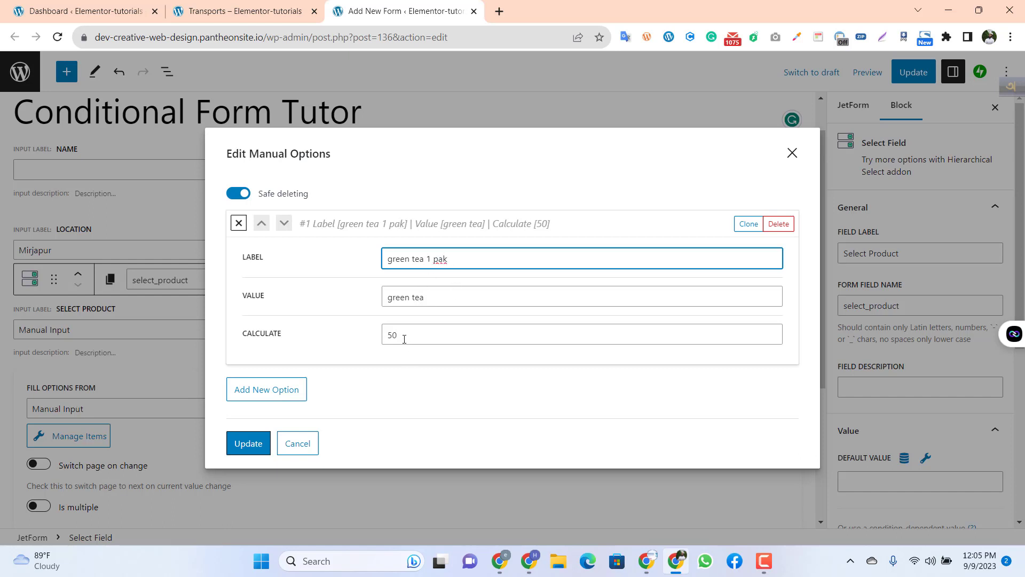
# Step: Add a second product option with the label "green tea 2 pak"
pyautogui.click(263, 395)
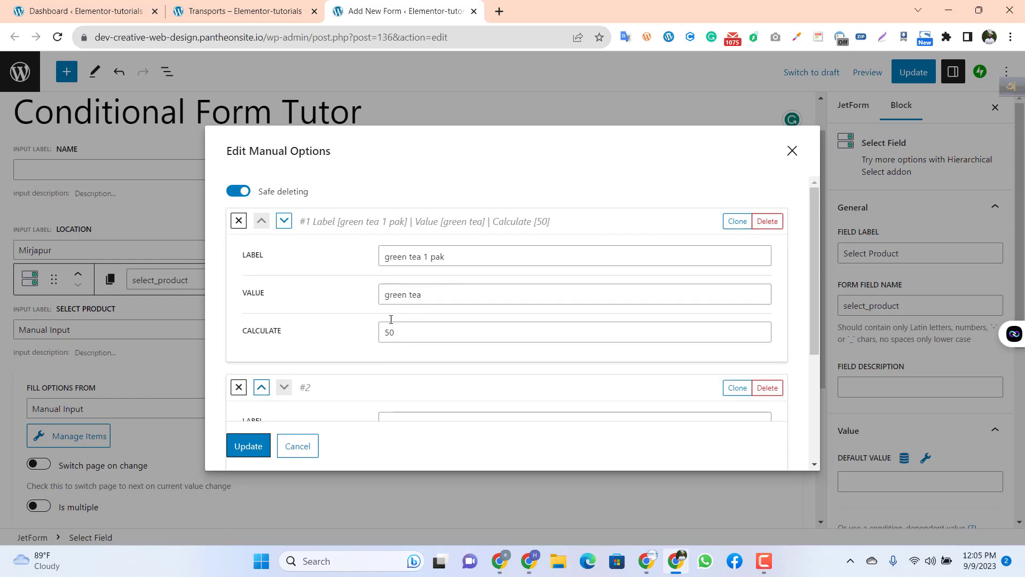
pyautogui.scroll(-3, 408, 374)
pyautogui.click(397, 238)
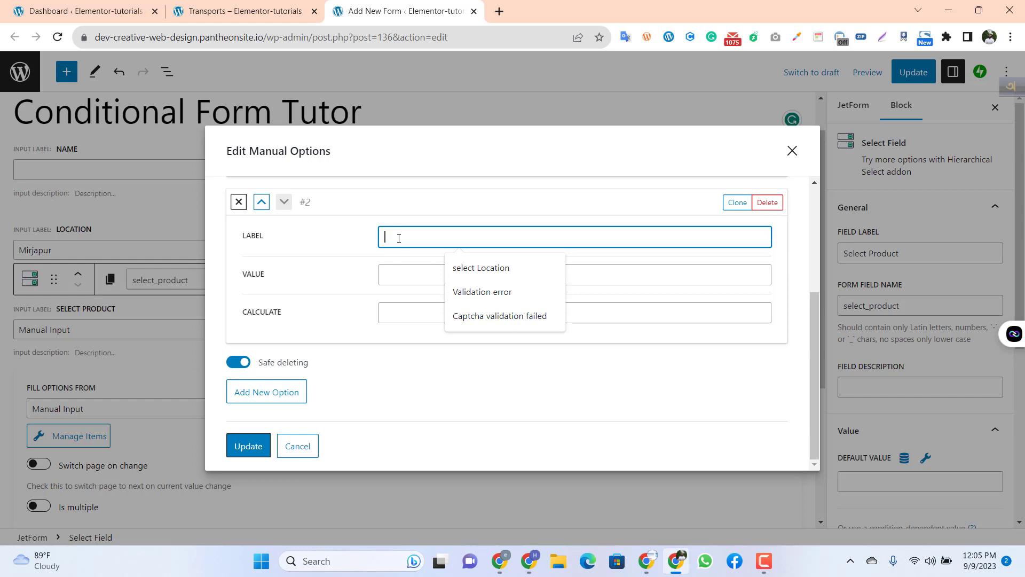
pyautogui.write('green')
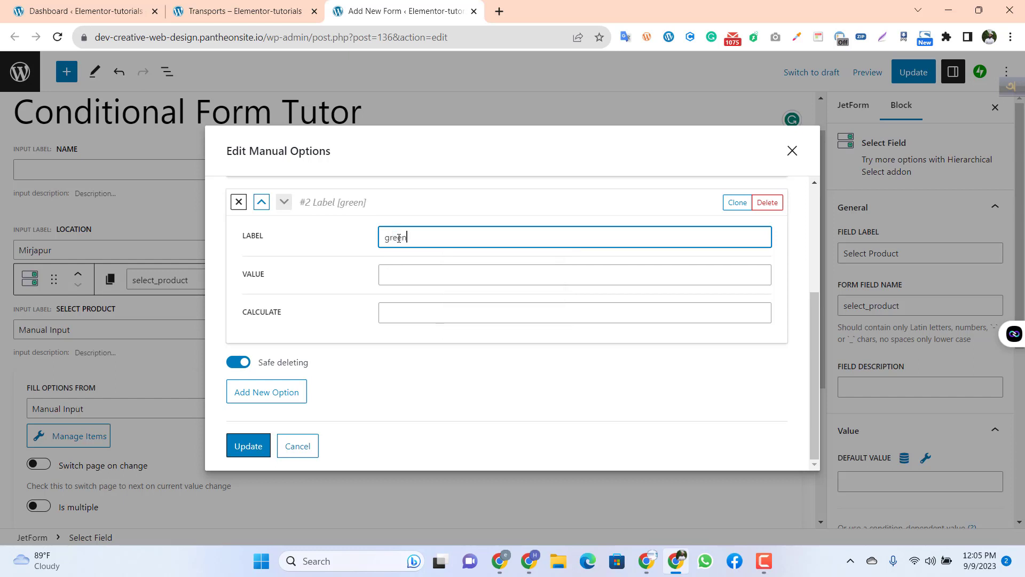
pyautogui.write(' tea 2 pak')
# Step: Give the second product option the value "green tea" and calculate value 90, and save the manual options
pyautogui.moveTo(421, 236); pyautogui.dragTo(378, 246)
pyautogui.hotkey('ctrl', 'c')
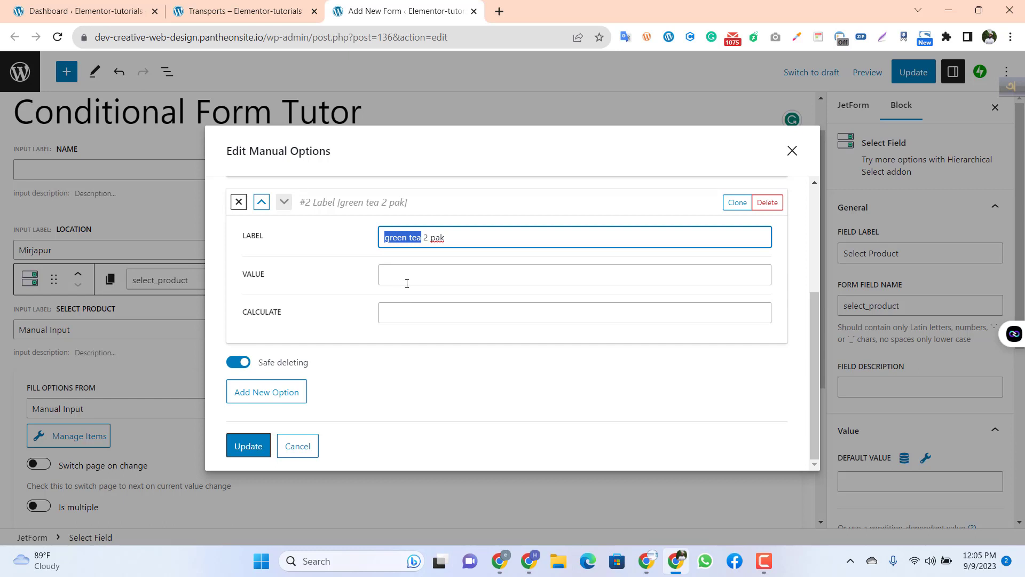
pyautogui.click(407, 281)
pyautogui.hotkey('ctrl', 'v')
pyautogui.click(408, 317)
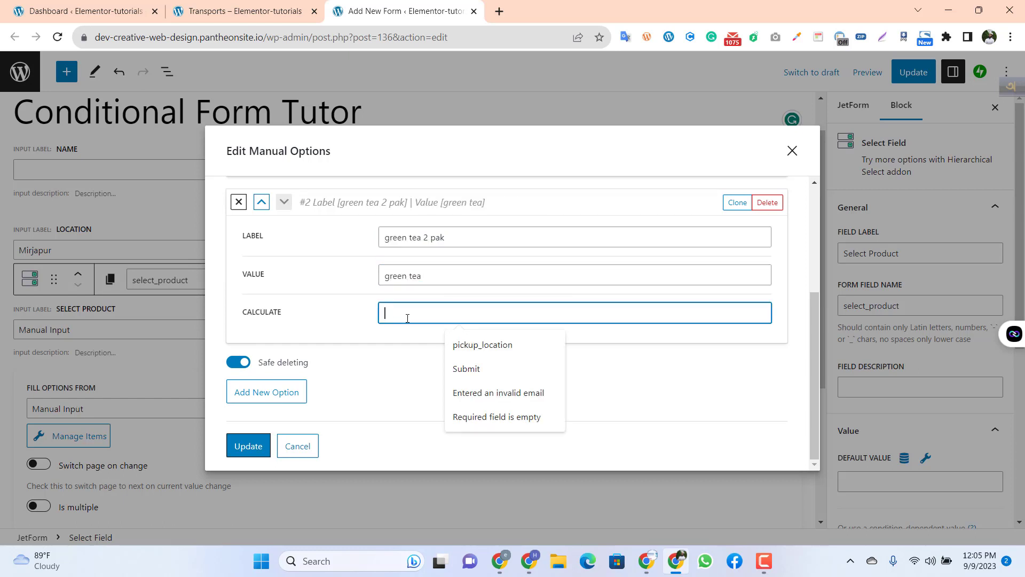
pyautogui.write('90')
pyautogui.scroll(3, 376, 349)
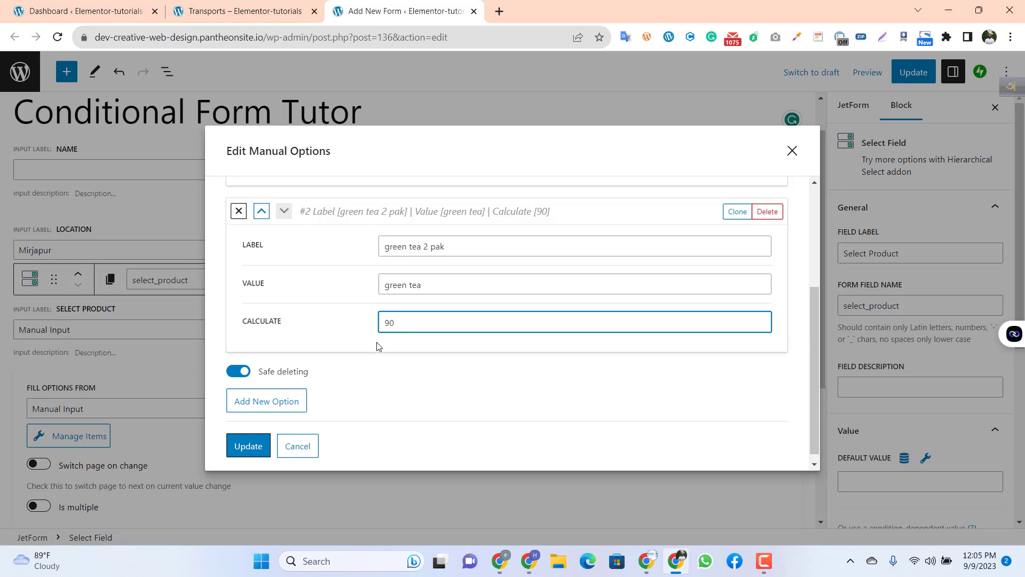
pyautogui.scroll(1, 368, 361)
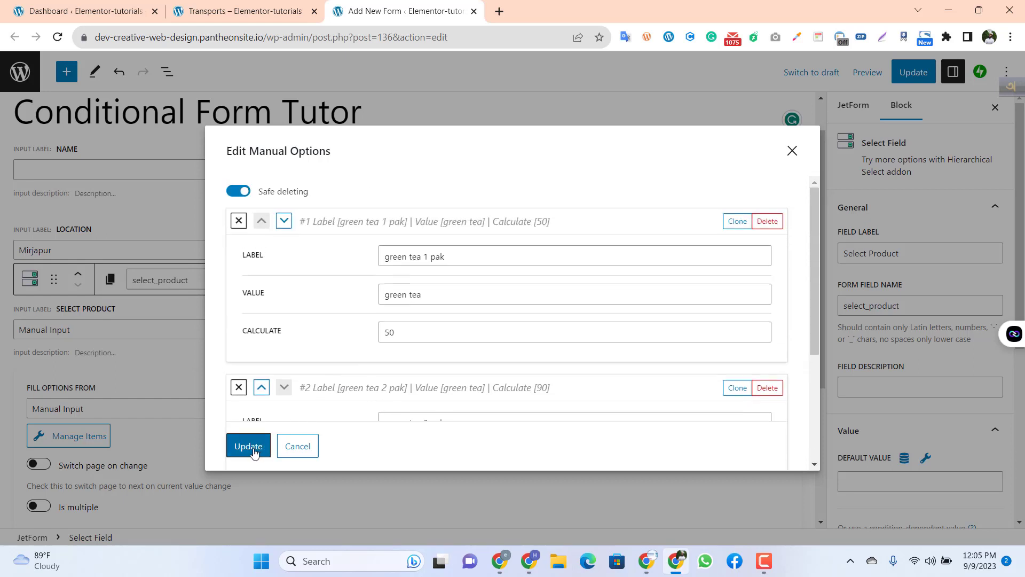
pyautogui.click(247, 444)
# Step: Add another Select Field to the form below the Select Product field
pyautogui.scroll(-3, 153, 429)
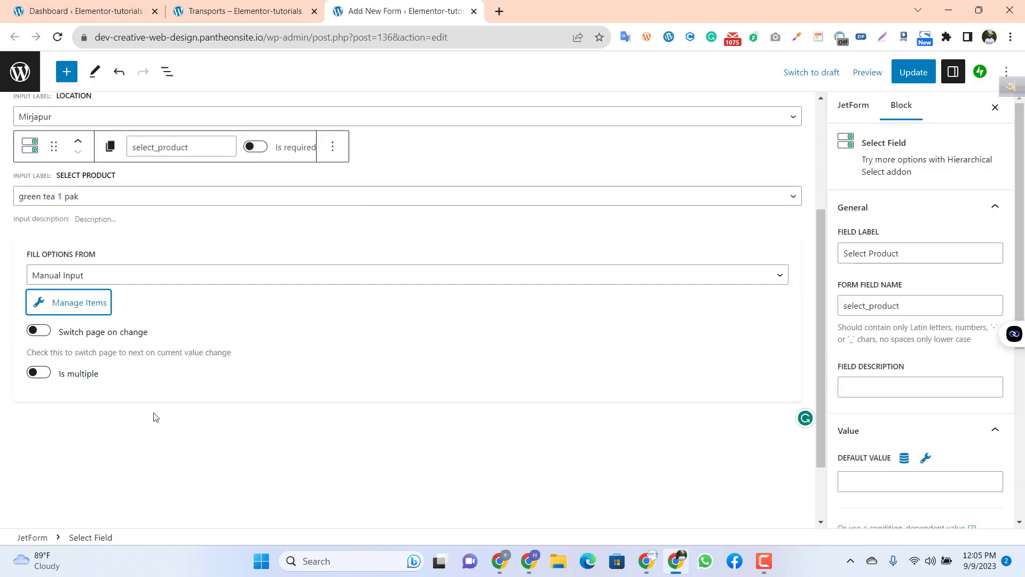
pyautogui.scroll(1, 144, 356)
pyautogui.scroll(-1, 172, 366)
pyautogui.click(564, 414)
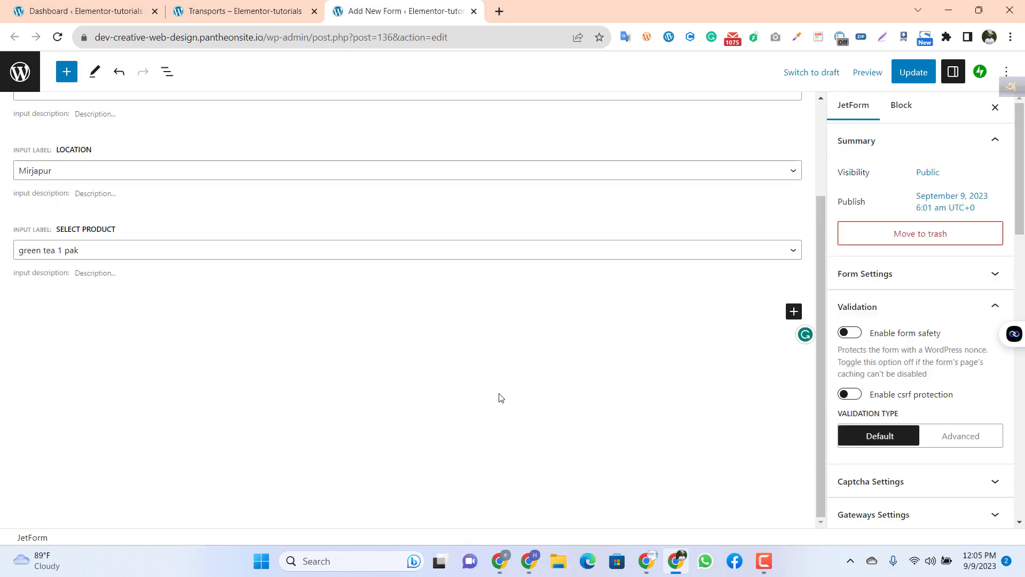
pyautogui.click(794, 311)
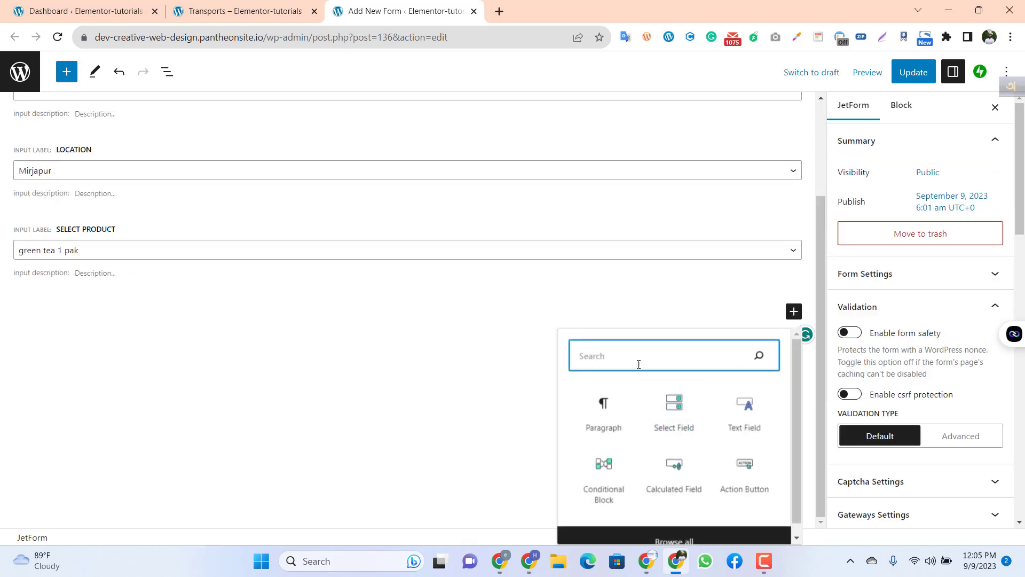
pyautogui.click(669, 425)
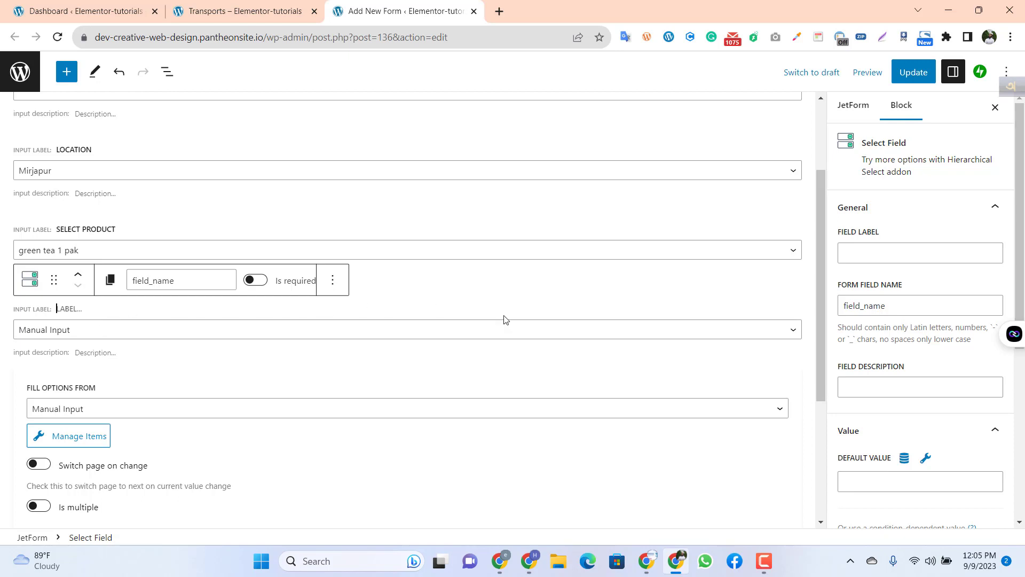
# Step: Set the new select field's label to "Choice tea pak" and its form field name to "choice_tea_pak"
pyautogui.click(862, 253)
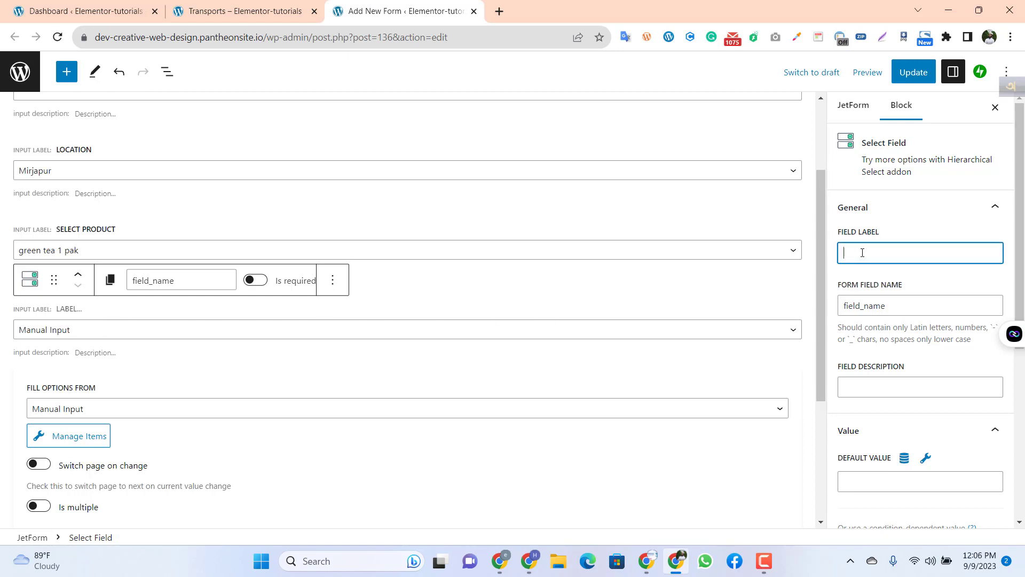
pyautogui.write('Choice tea pak')
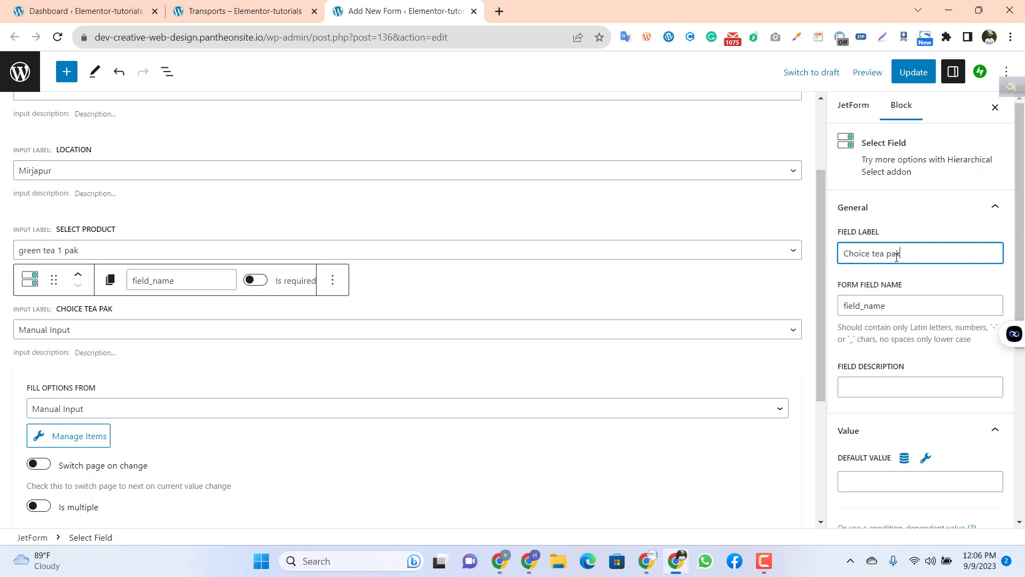
pyautogui.click(913, 300)
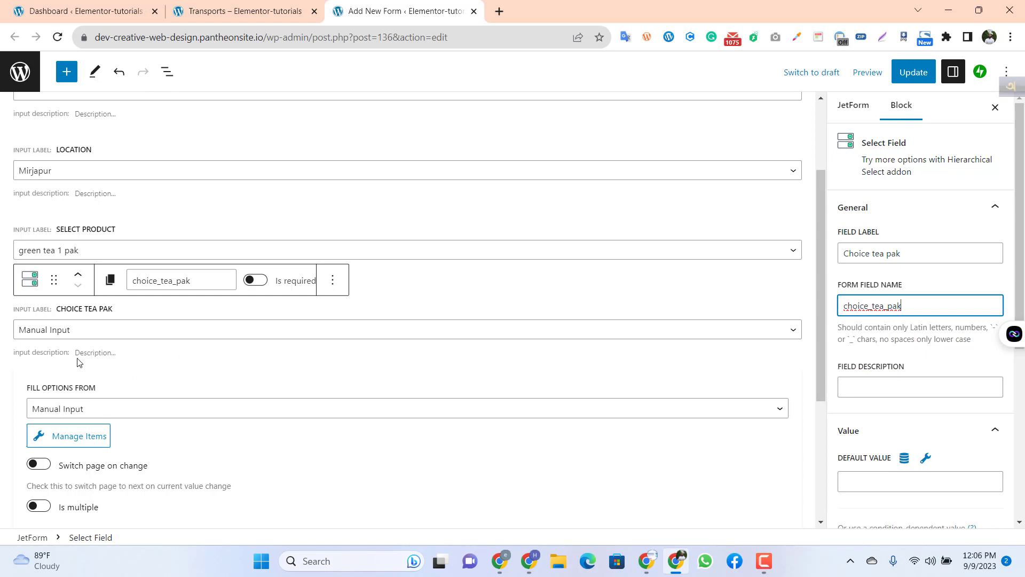
# Step: Define the first manual option of the Choice tea pak field with label "green", value "green" and calculate value 6
pyautogui.click(74, 435)
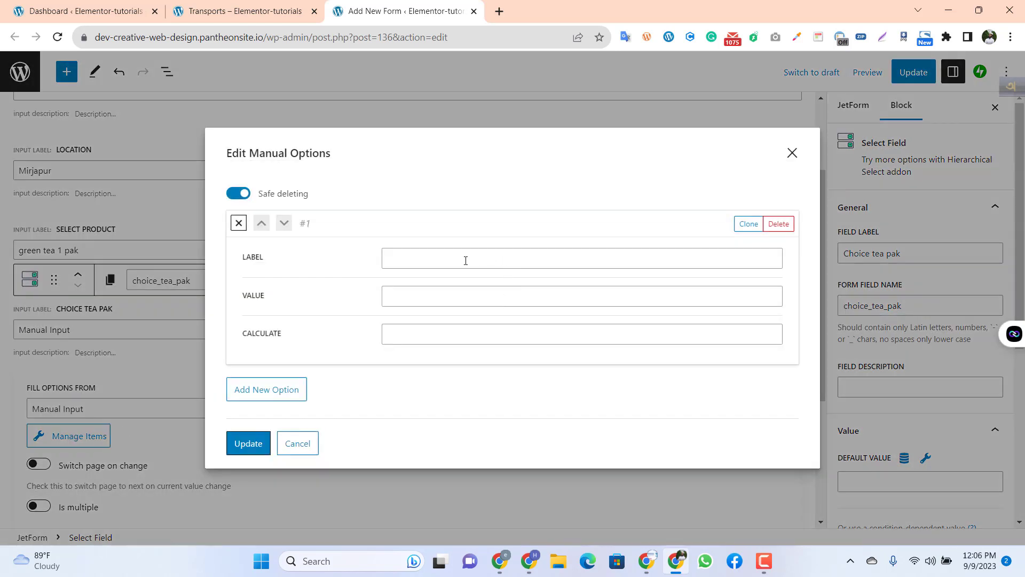
pyautogui.click(465, 260)
pyautogui.write('green')
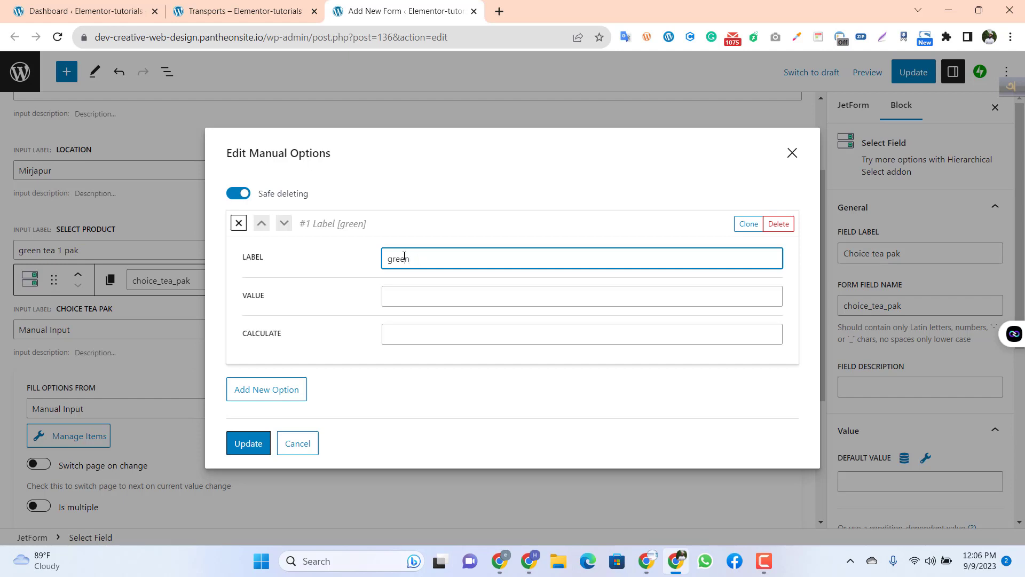
pyautogui.doubleClick(404, 255)
pyautogui.hotkey('ctrl', 'c')
pyautogui.click(395, 301)
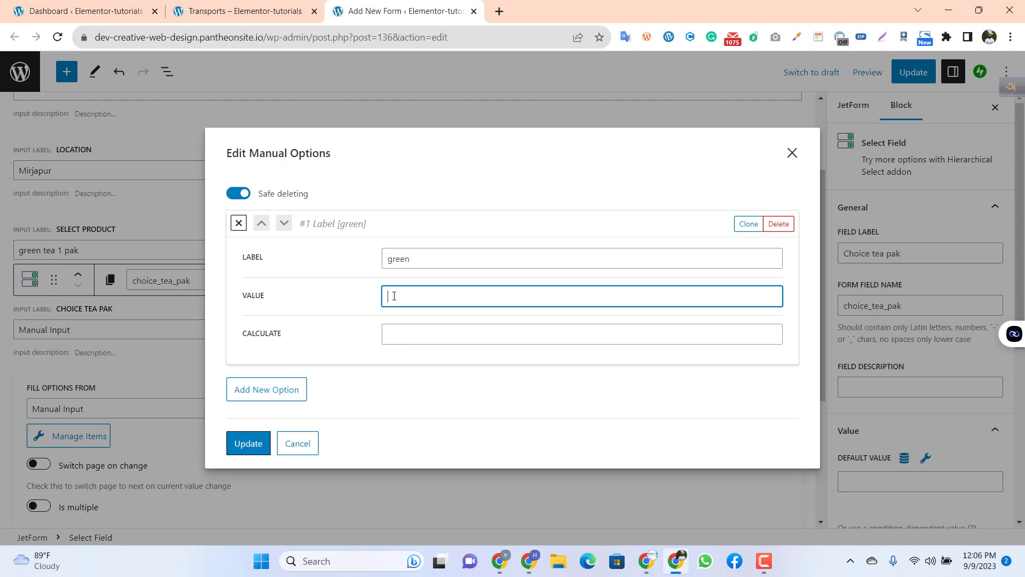
pyautogui.hotkey('ctrl', 'v')
pyautogui.click(404, 333)
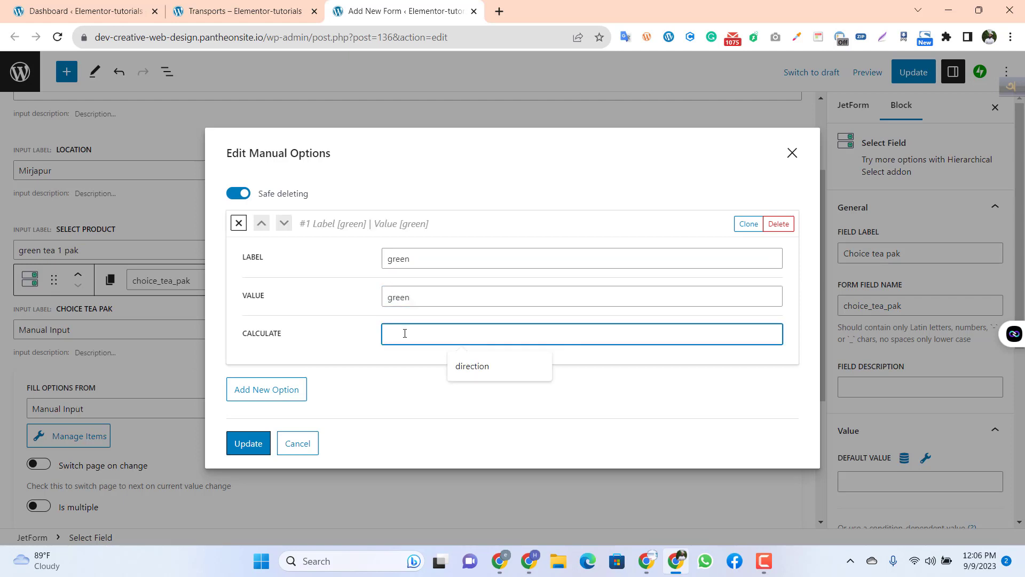
pyautogui.write('50')
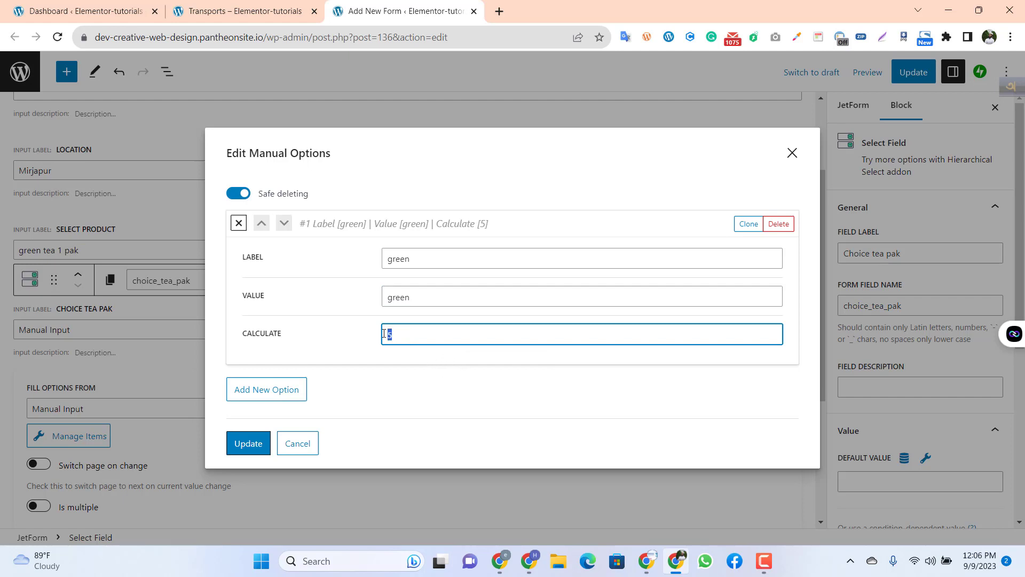
# Step: Add a second option to the Choice tea pak field with the label "red"
pyautogui.click(284, 391)
pyautogui.scroll(-3, 389, 366)
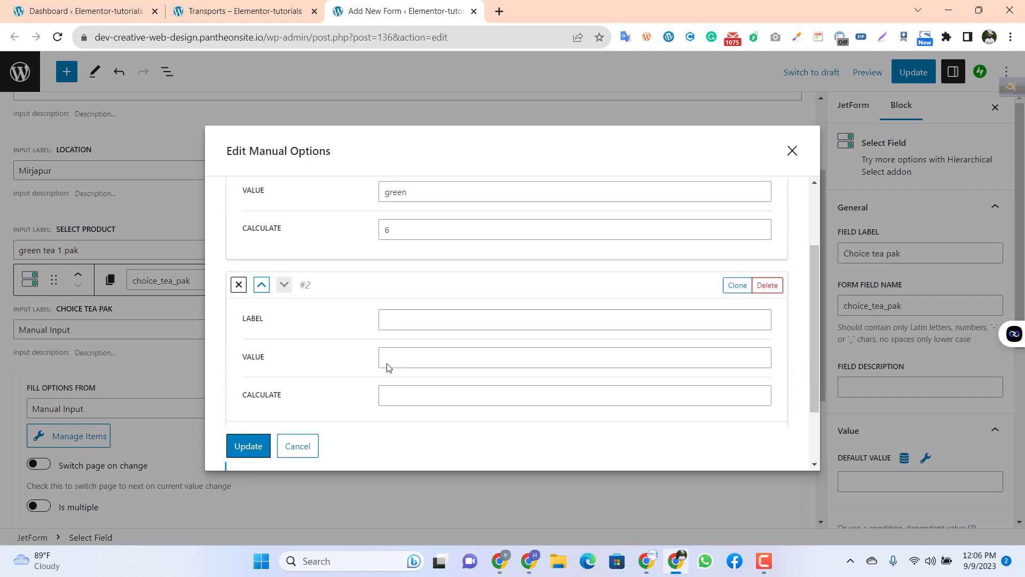
pyautogui.click(404, 284)
pyautogui.write('red')
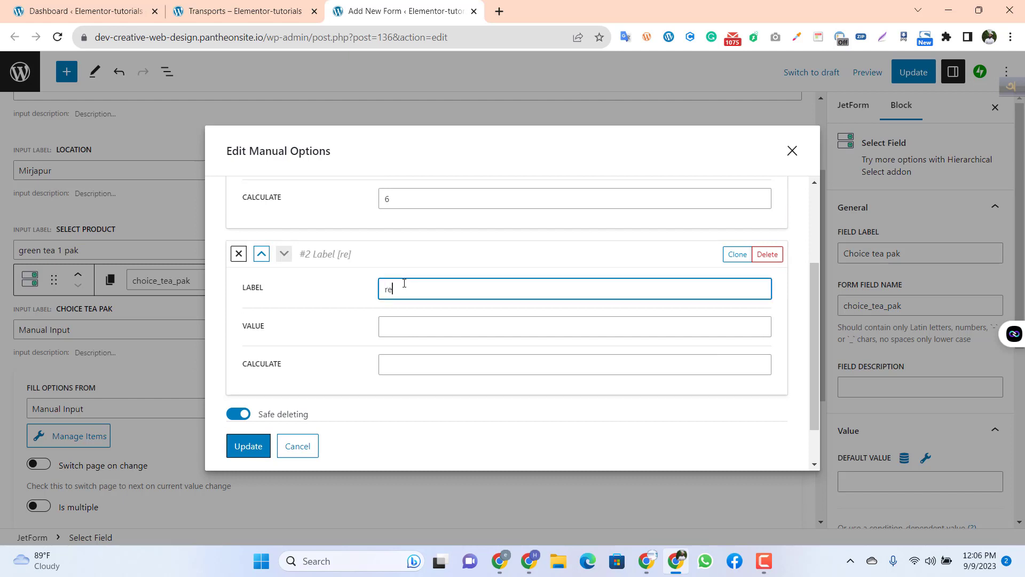
# Step: Give the second tea pak option the value "red" and calculate value 4, and save the manual options
pyautogui.click(402, 328)
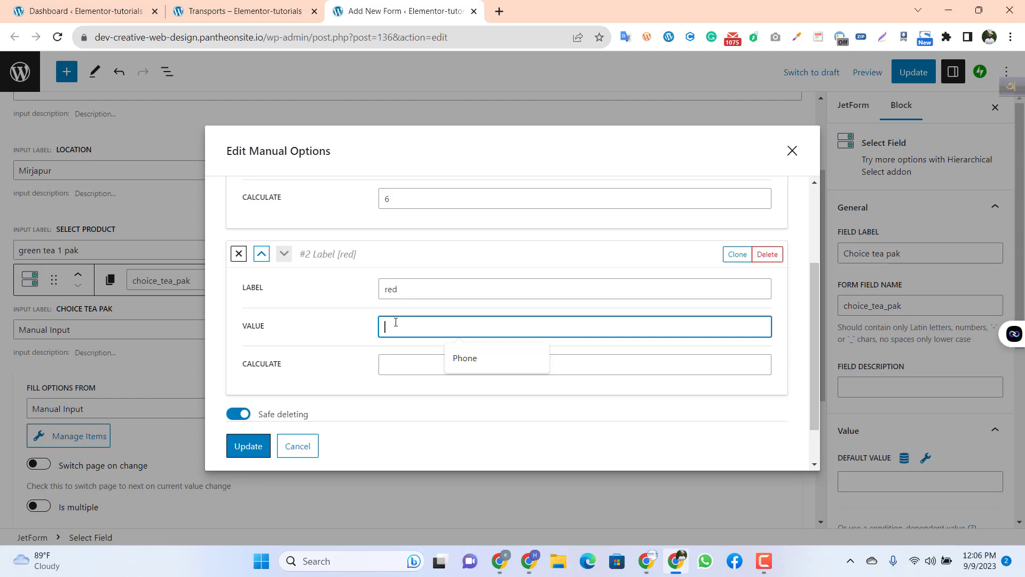
pyautogui.click(390, 289)
pyautogui.doubleClick(391, 290)
pyautogui.hotkey('ctrl', 'c')
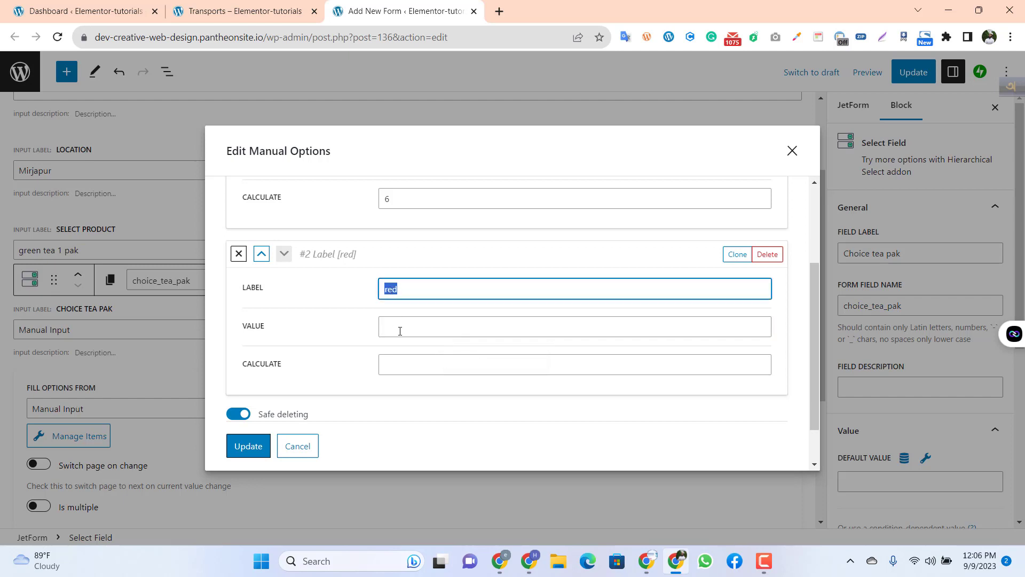
pyautogui.click(400, 331)
pyautogui.hotkey('ctrl', 'v')
pyautogui.click(402, 366)
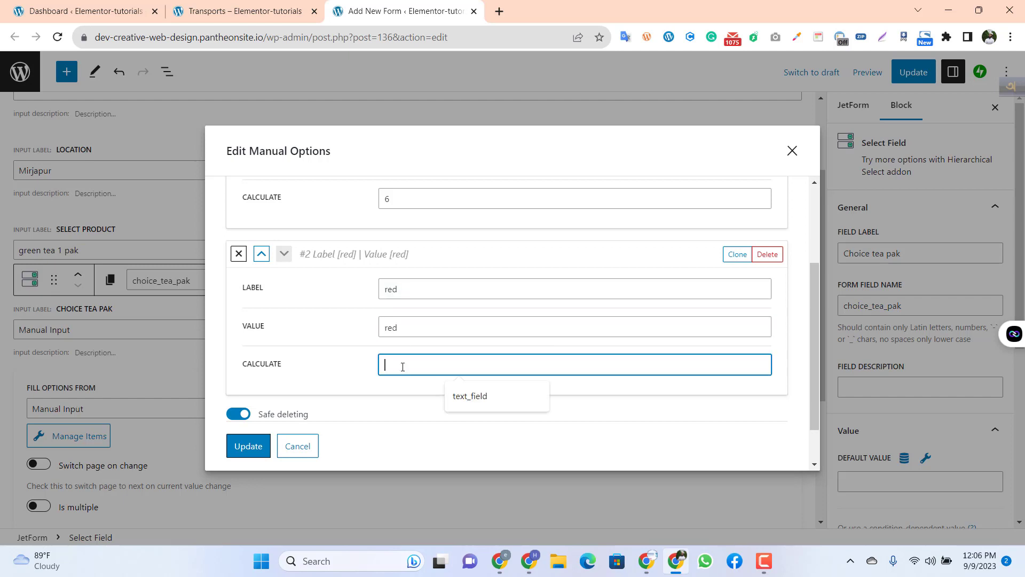
pyautogui.write('4')
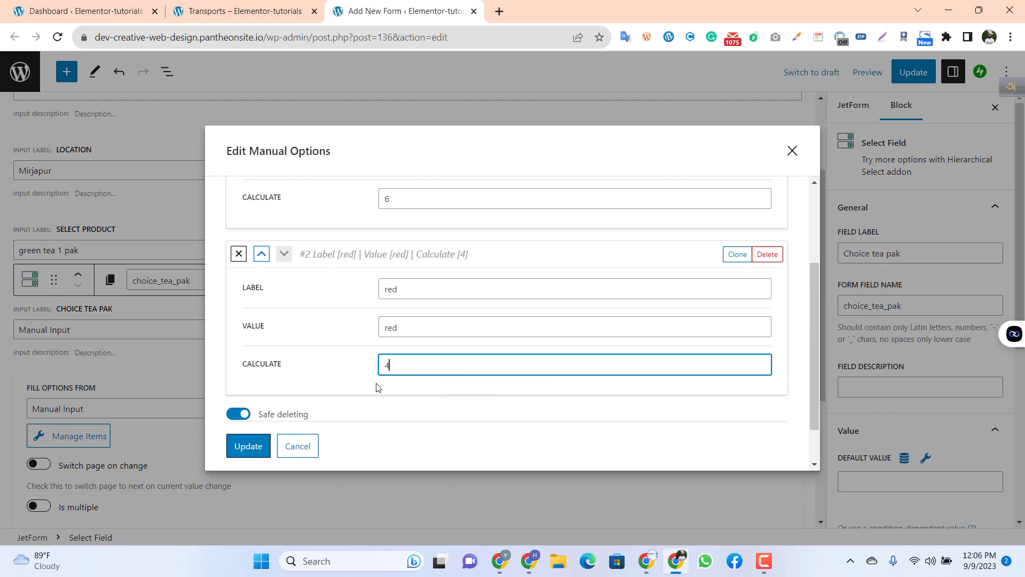
pyautogui.scroll(-1, 331, 376)
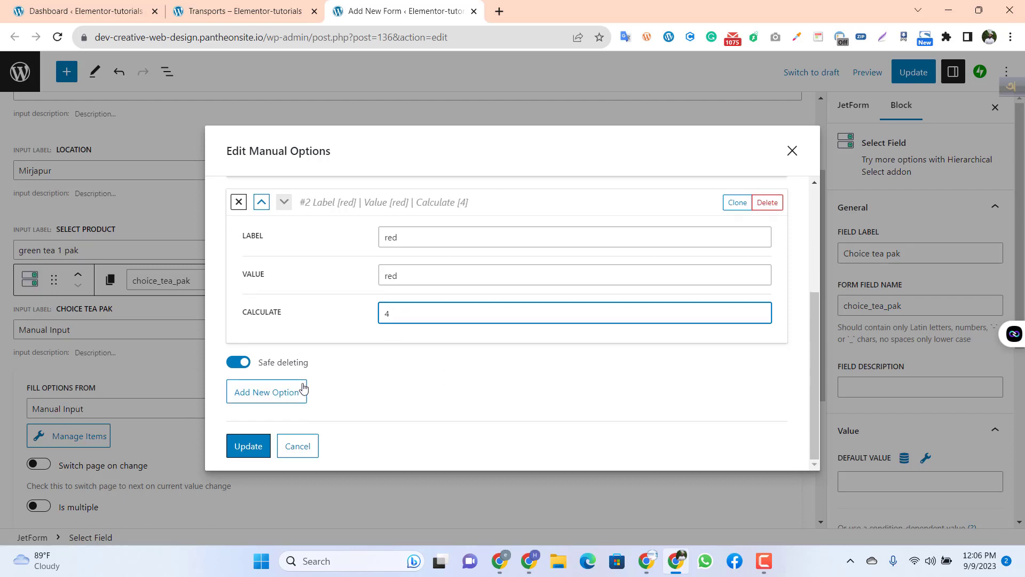
pyautogui.click(249, 451)
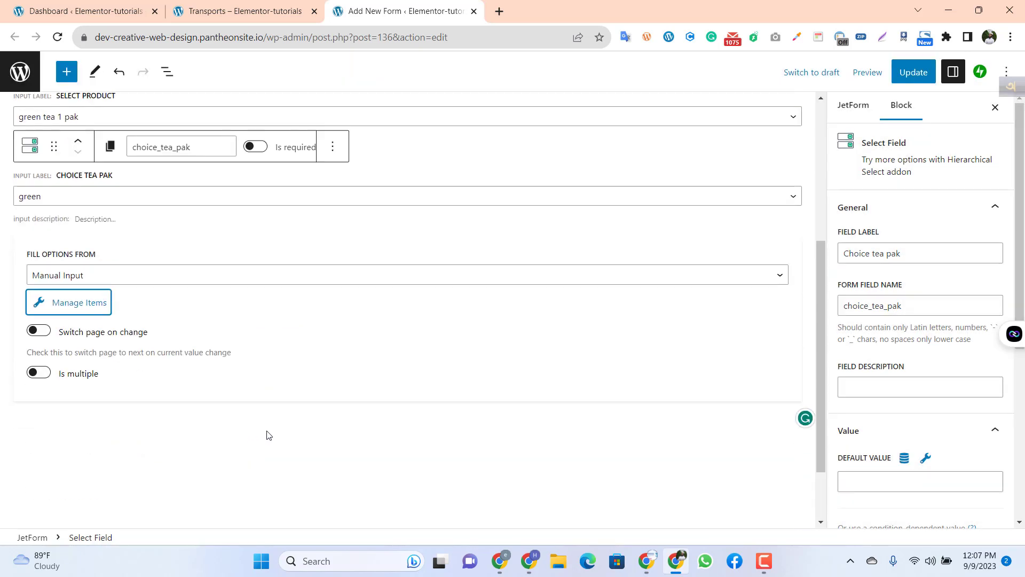
# Step: Add an Action Button block for submitting the form below the Choice tea pak field
pyautogui.scroll(2, 164, 385)
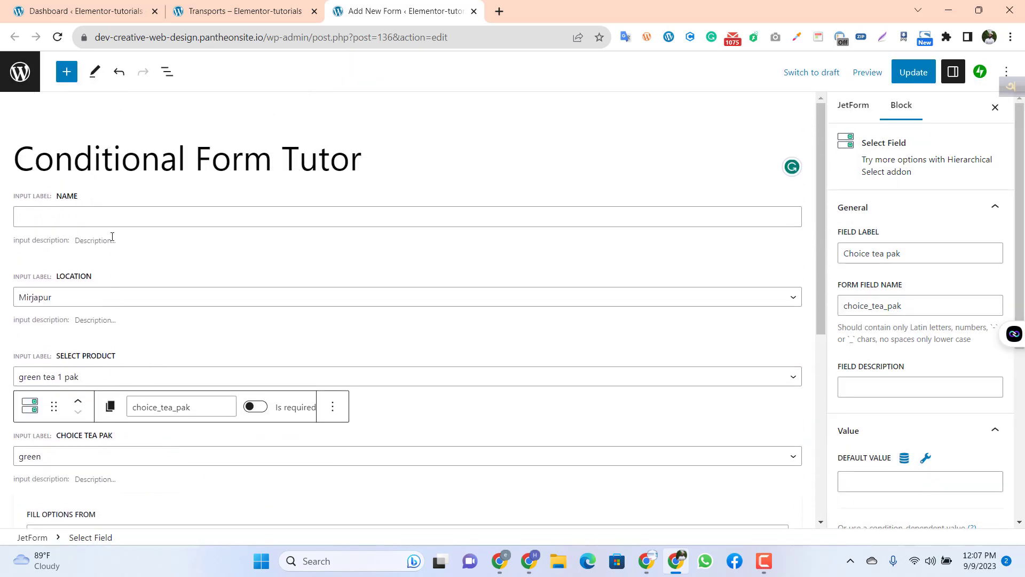
pyautogui.scroll(-2, 189, 315)
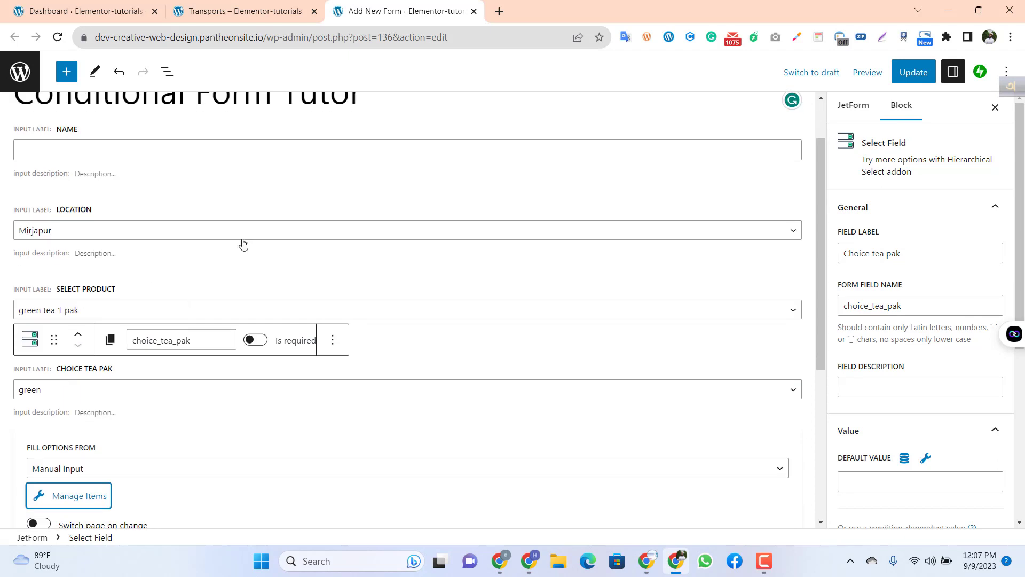
pyautogui.scroll(-1, 182, 331)
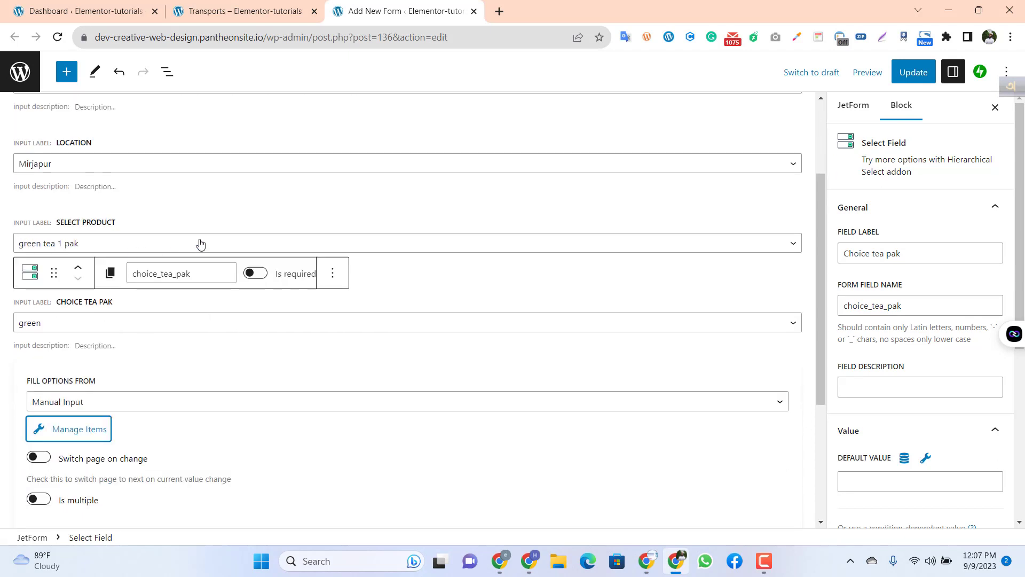
pyautogui.scroll(-2, 290, 355)
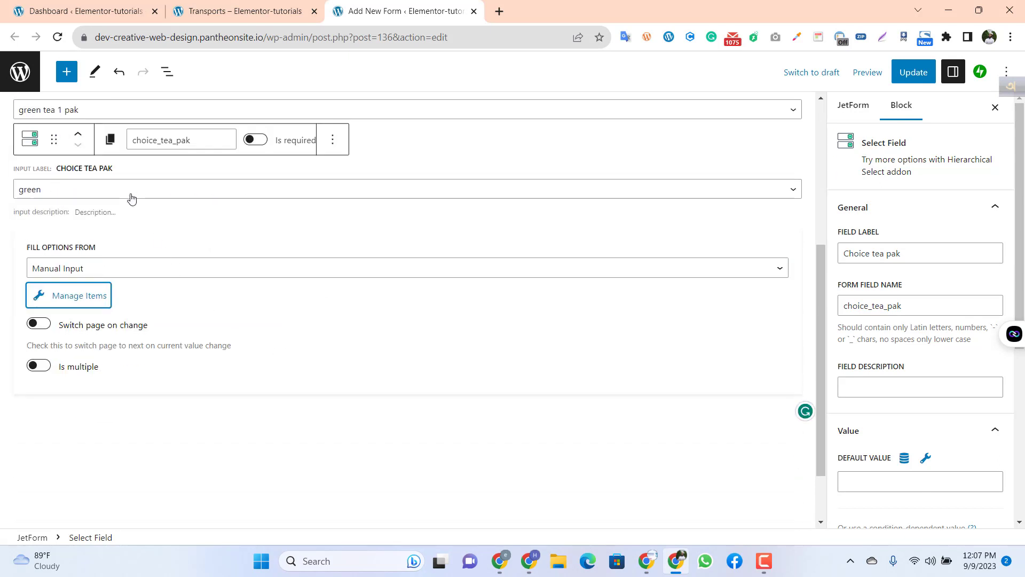
pyautogui.scroll(-1, 320, 389)
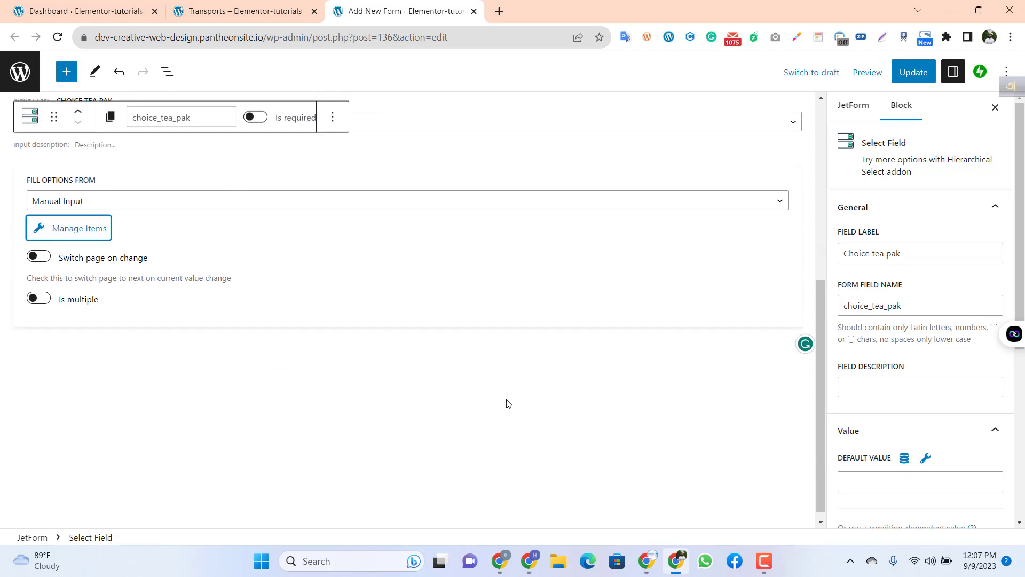
pyautogui.click(462, 375)
pyautogui.scroll(2, 473, 388)
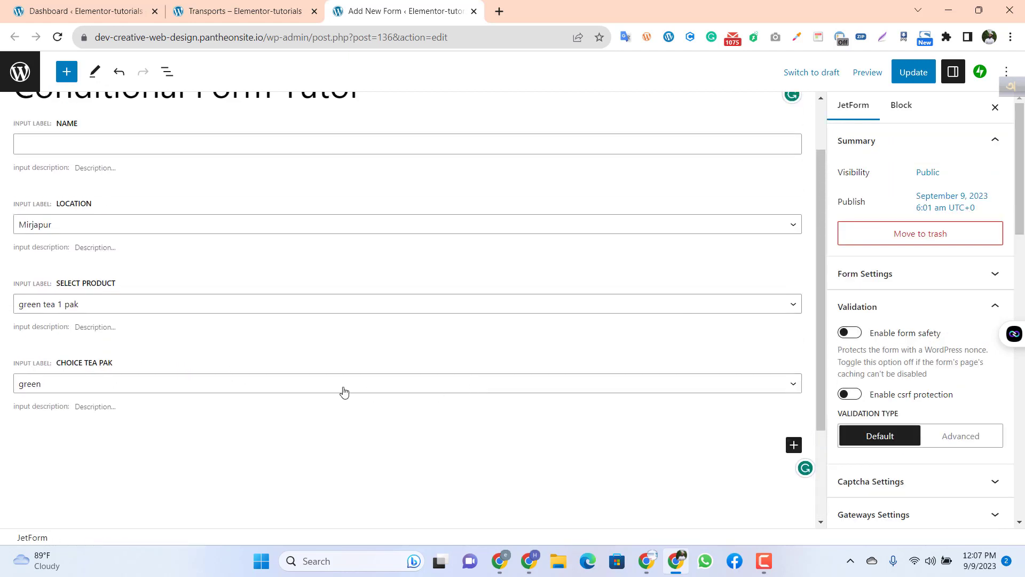
pyautogui.scroll(-2, 343, 391)
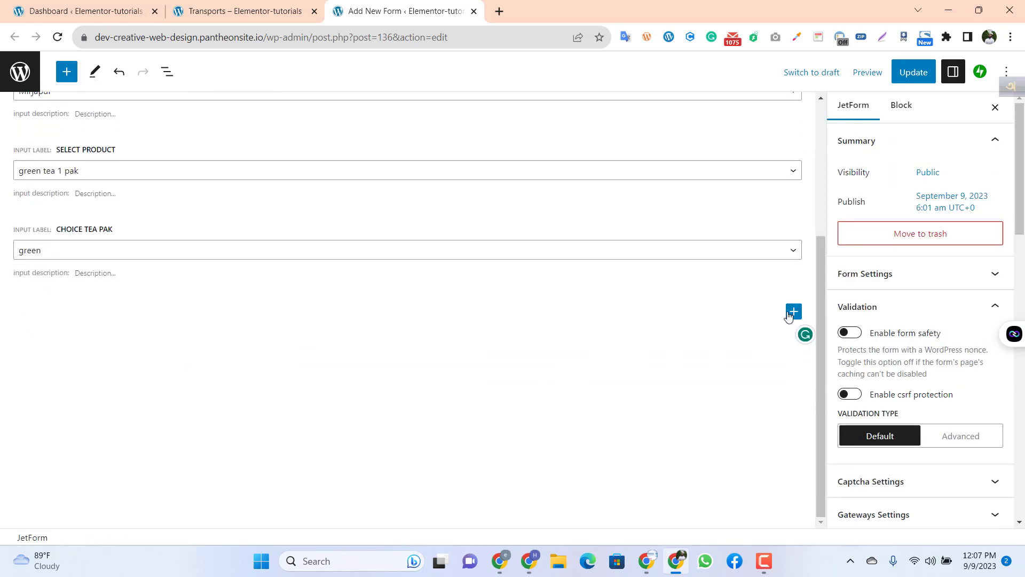
pyautogui.scroll(1, 573, 374)
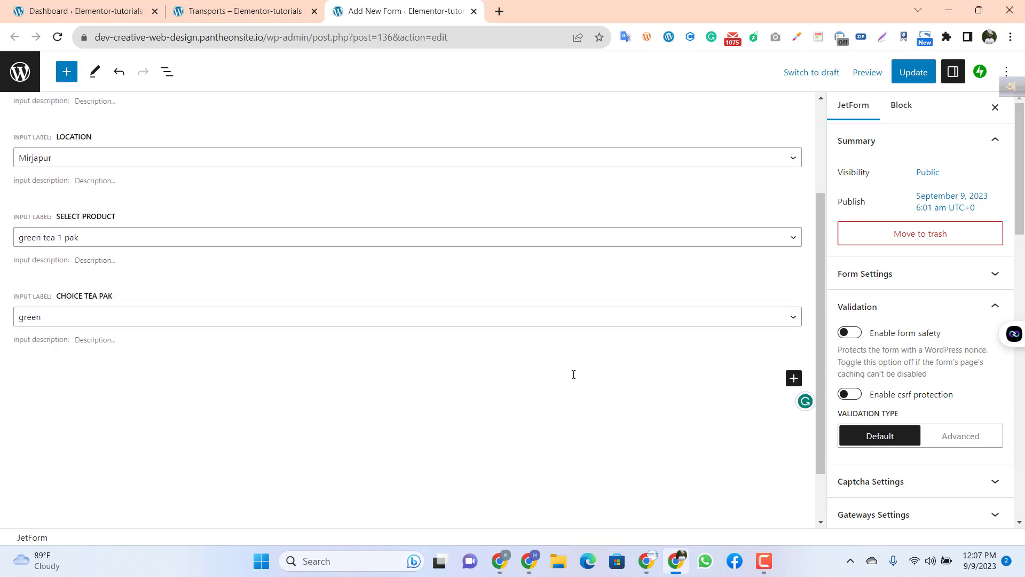
pyautogui.click(794, 378)
pyautogui.scroll(-1, 639, 425)
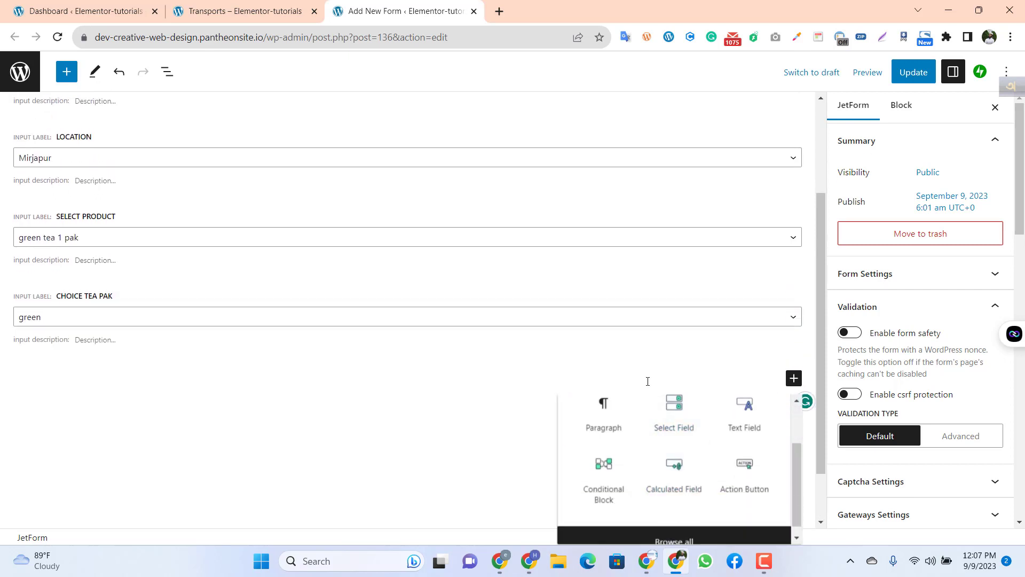
pyautogui.click(737, 482)
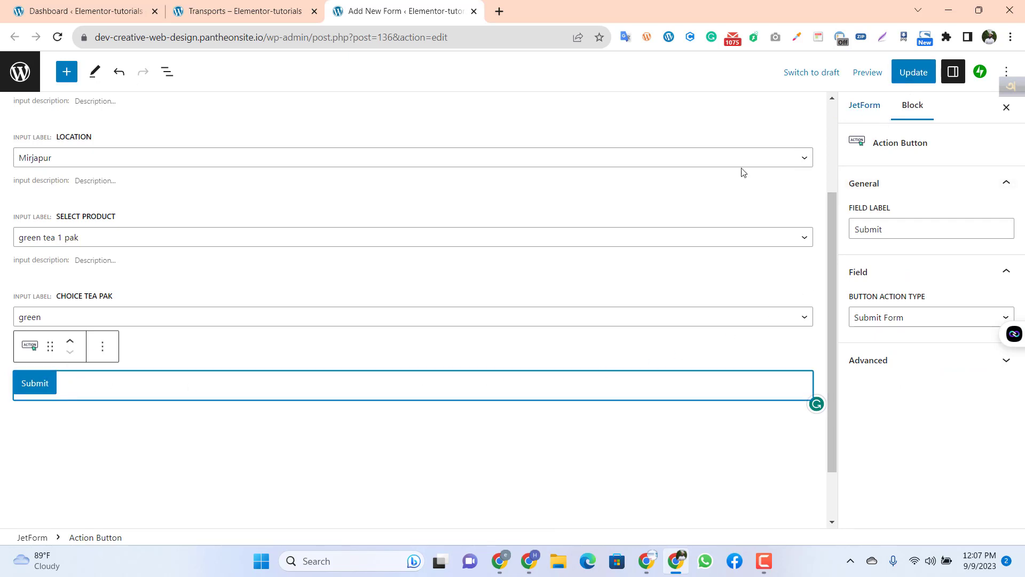
# Step: Check the form's fields and save the updated Conditional Form Tutor form
pyautogui.scroll(3, 131, 272)
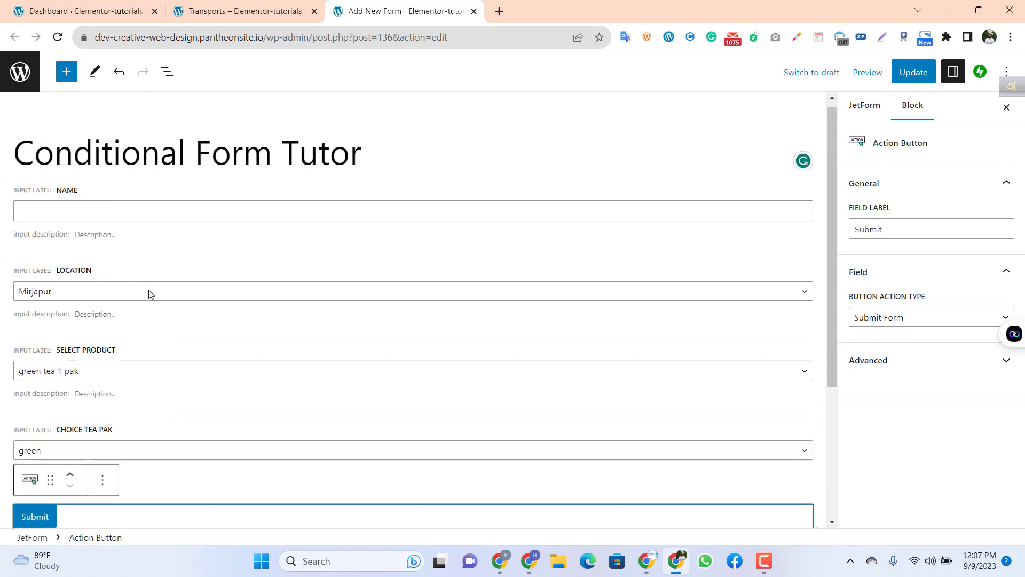
pyautogui.scroll(-1, 140, 342)
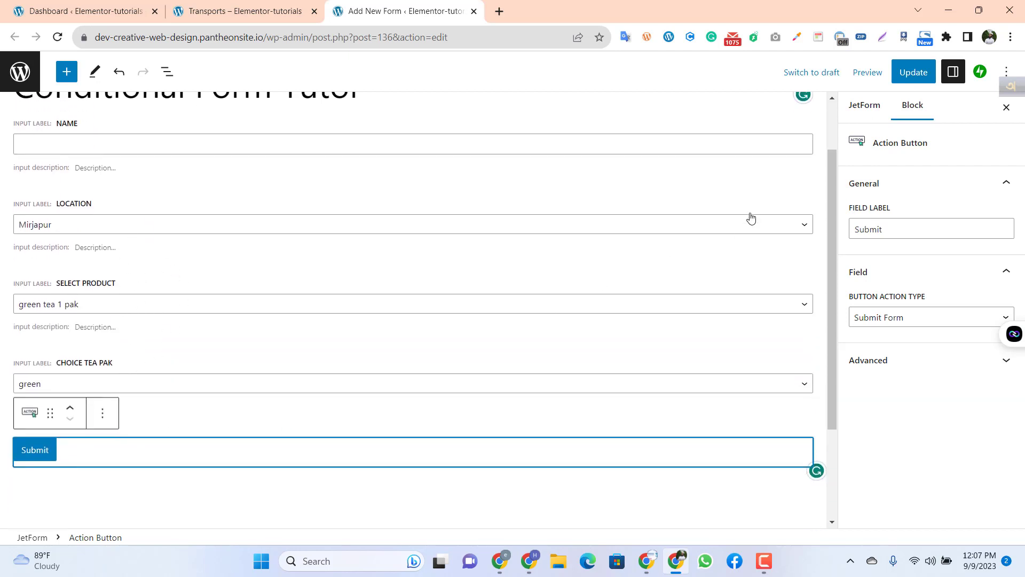
pyautogui.click(912, 72)
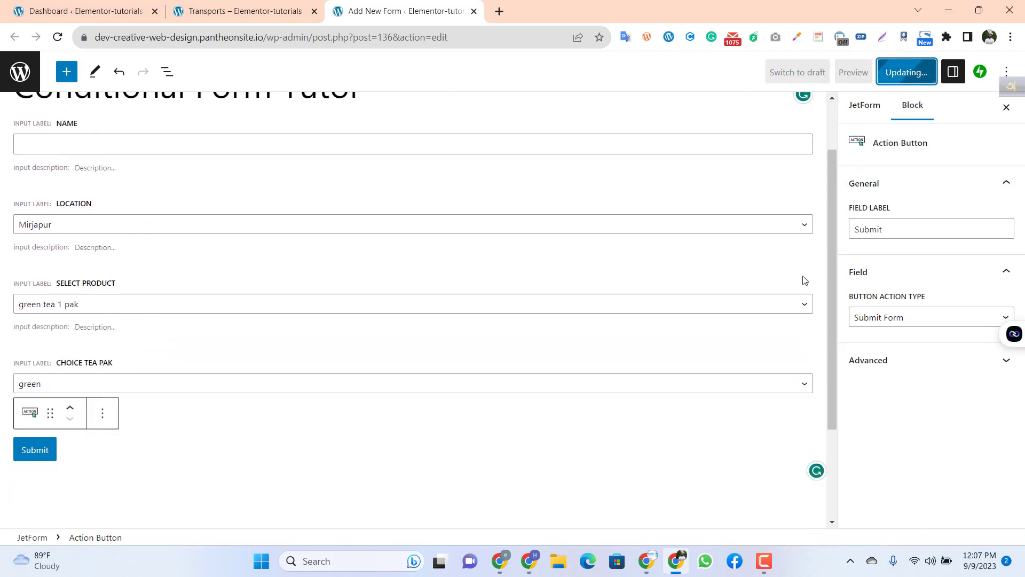
pyautogui.scroll(1, 184, 190)
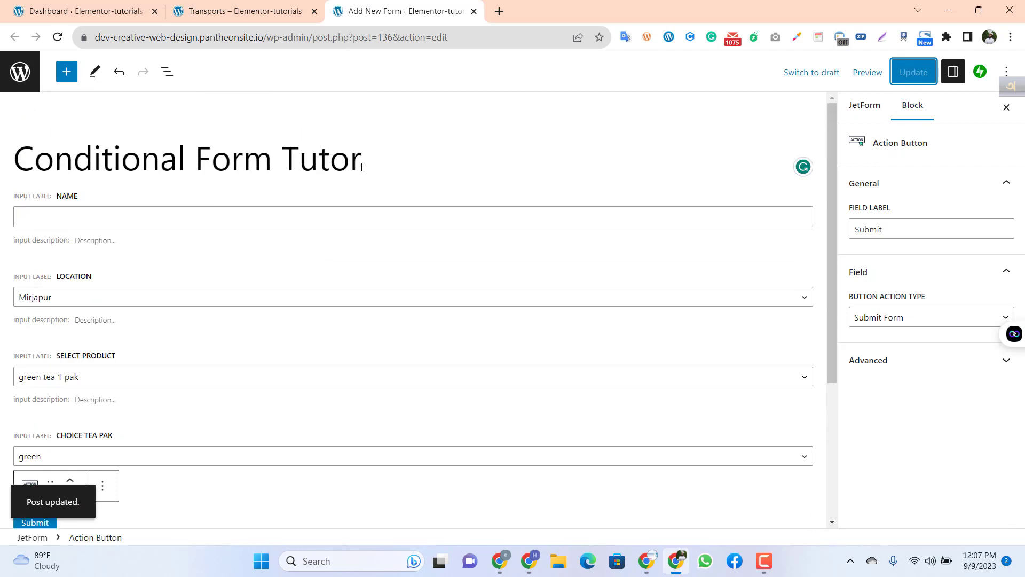
pyautogui.moveTo(362, 167); pyautogui.dragTo(13, 165)
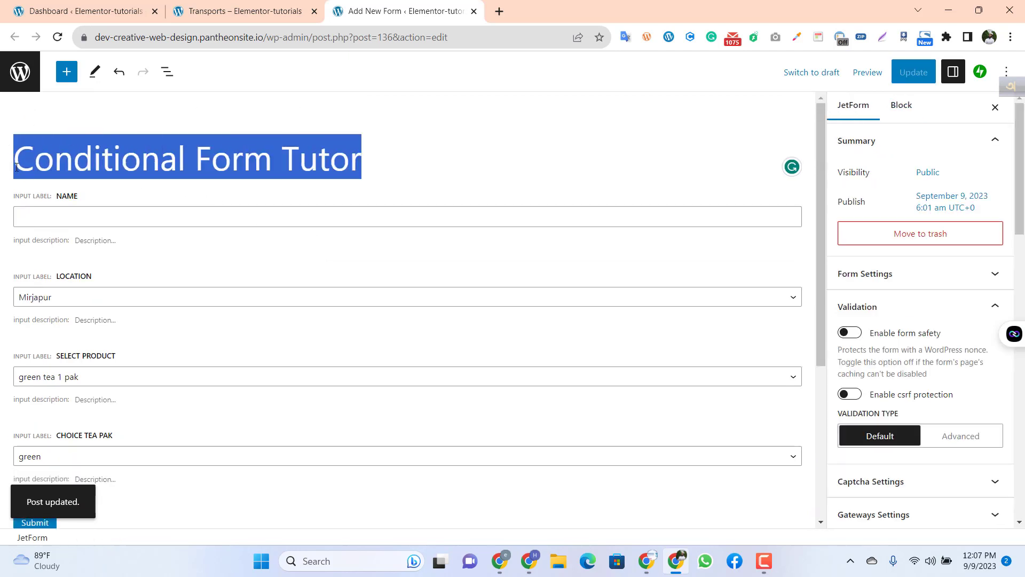
pyautogui.click(422, 166)
# Step: Go to the WordPress dashboard and start a new page in a separate browser tab
pyautogui.click(240, 10)
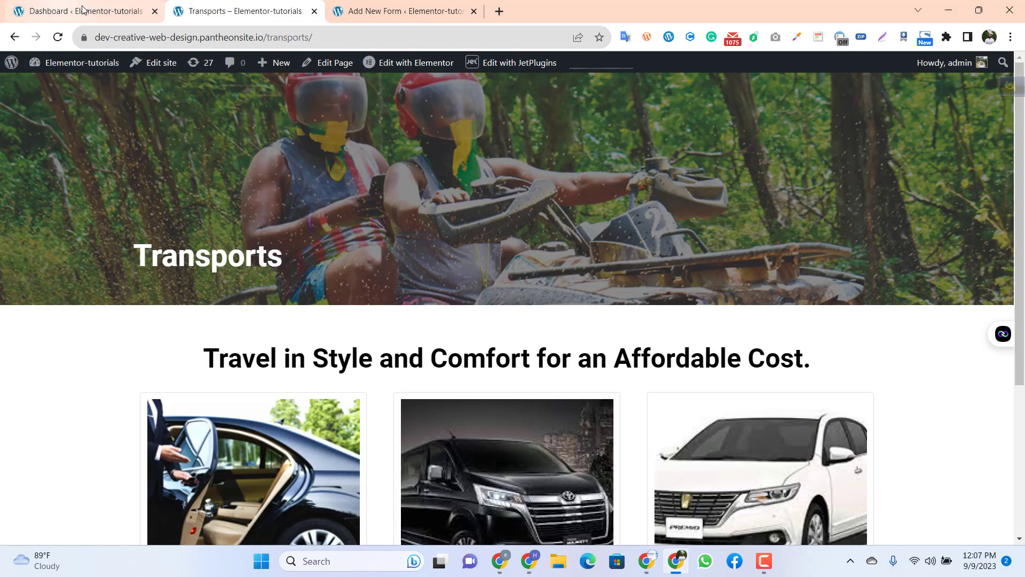
pyautogui.scroll(-4, 402, 192)
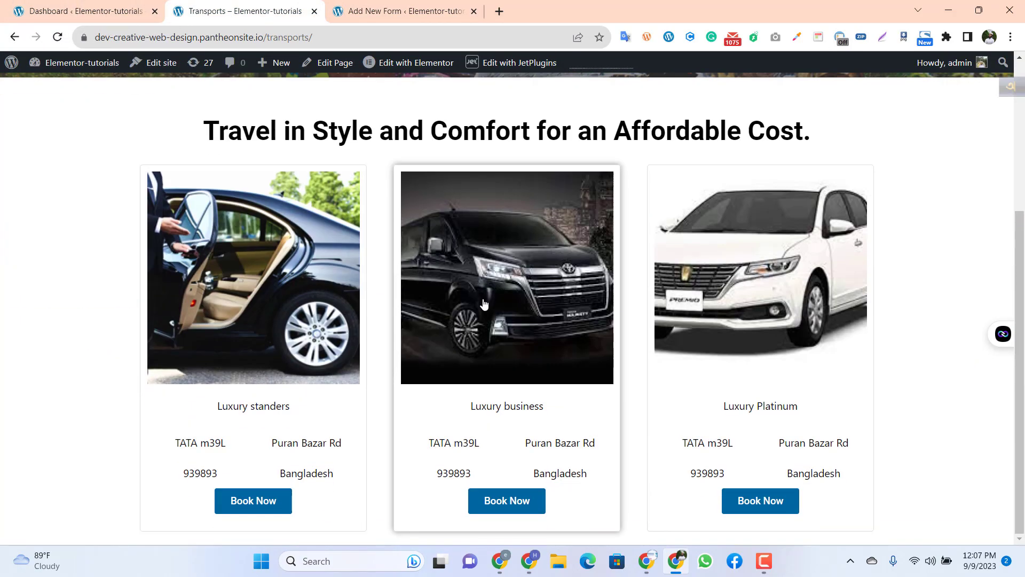
pyautogui.scroll(4, 277, 224)
pyautogui.click(105, 5)
pyautogui.scroll(4, 51, 315)
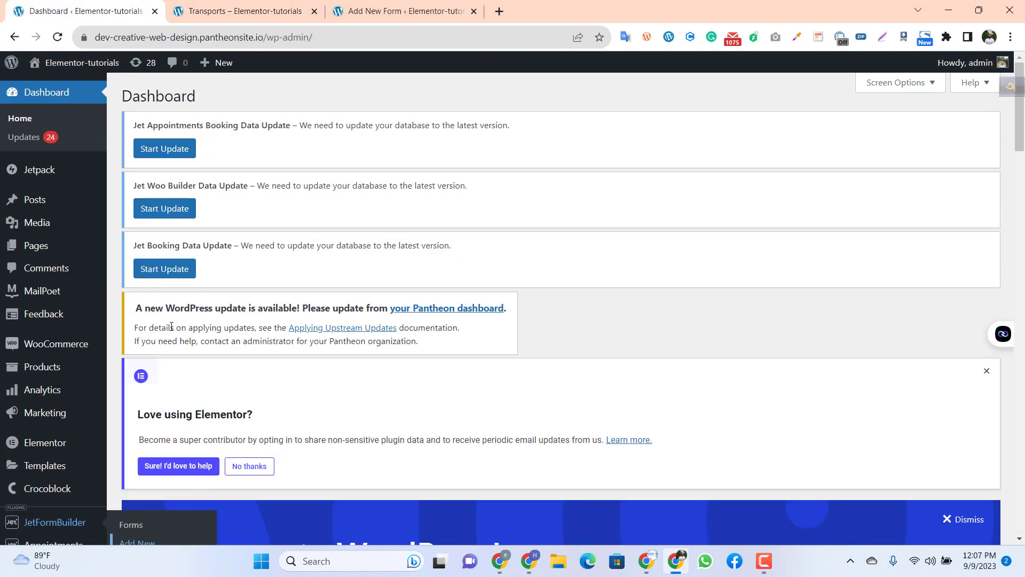
pyautogui.moveTo(55, 252)
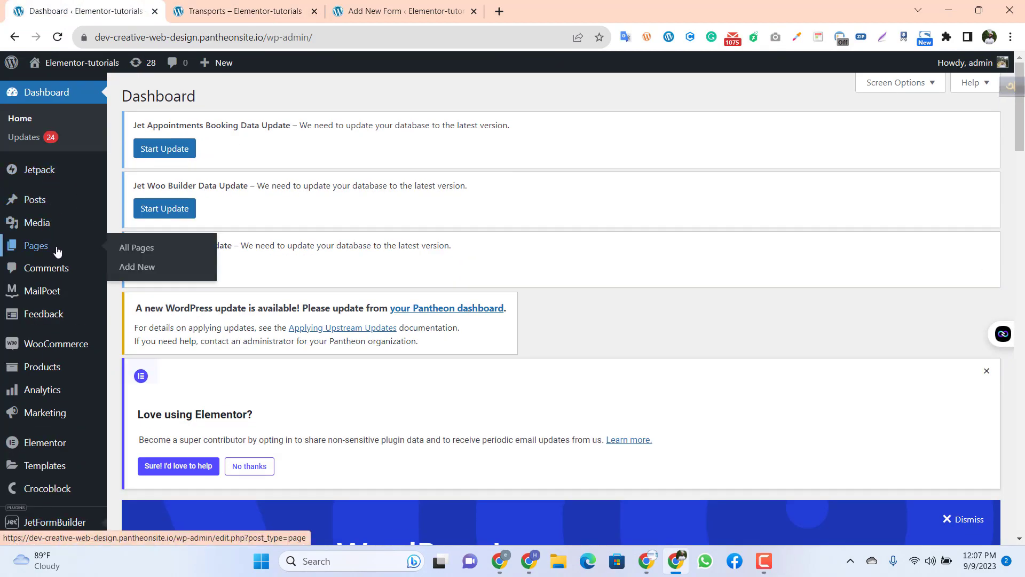
pyautogui.middleClick(151, 269)
pyautogui.click(539, 4)
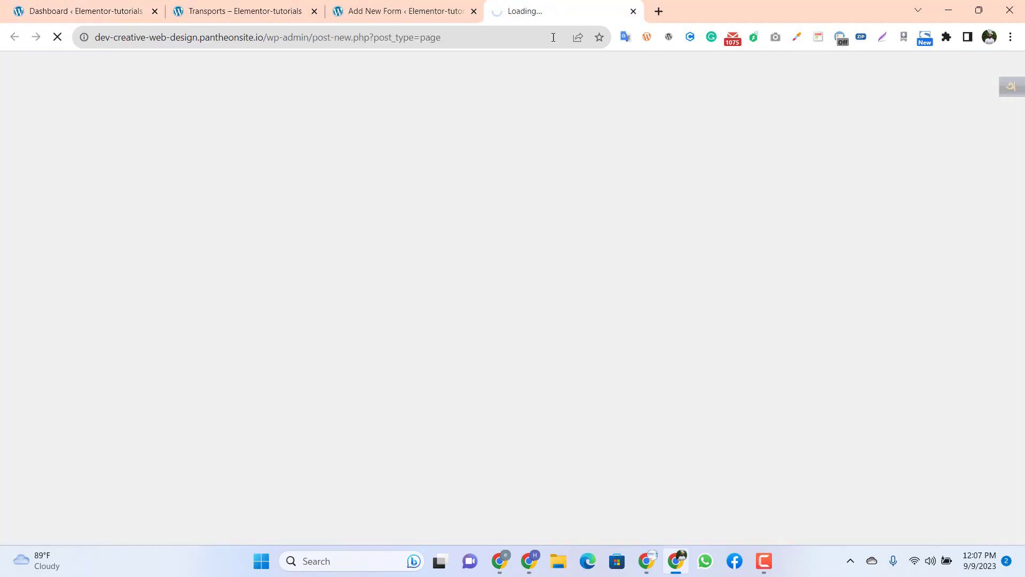
pyautogui.click(422, 5)
pyautogui.click(542, 4)
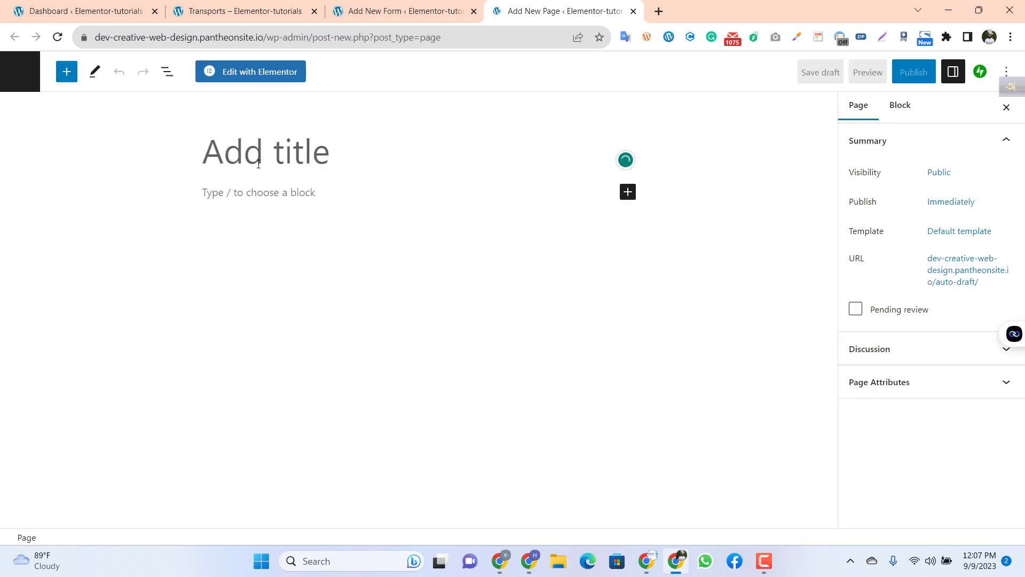
# Step: Title the new page "conditional form page"
pyautogui.write('co')
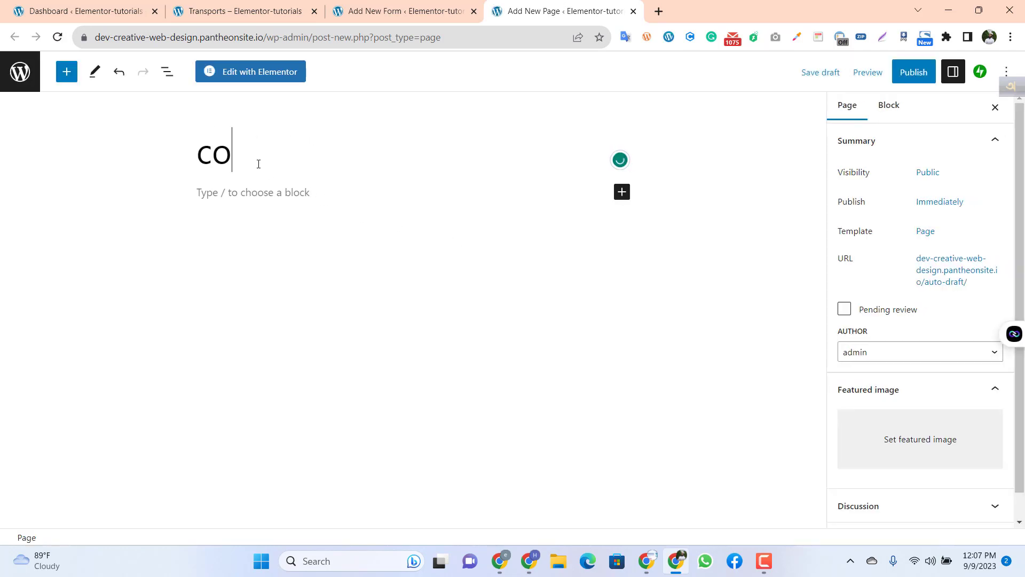
pyautogui.write('ndition')
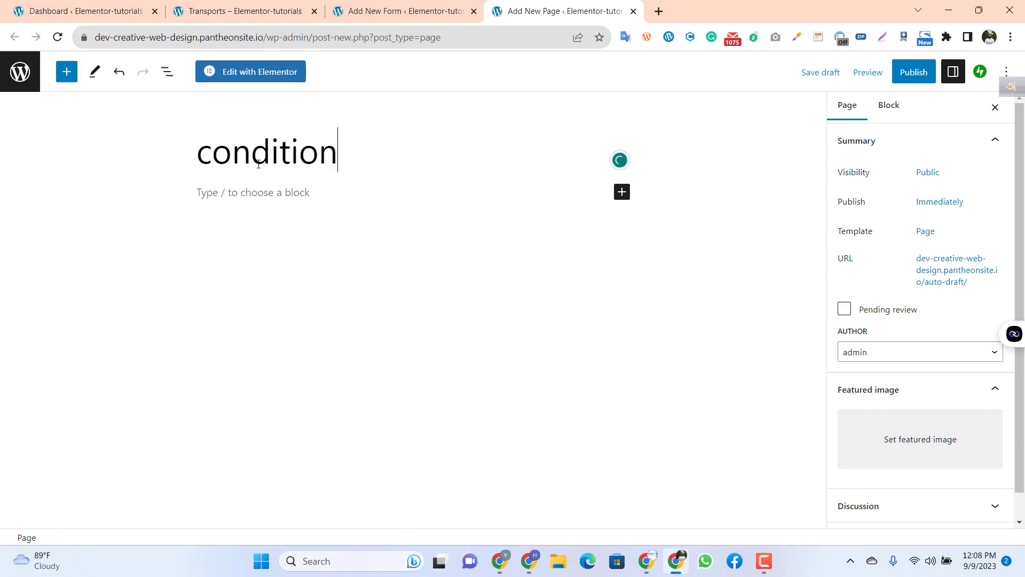
pyautogui.write('al form ')
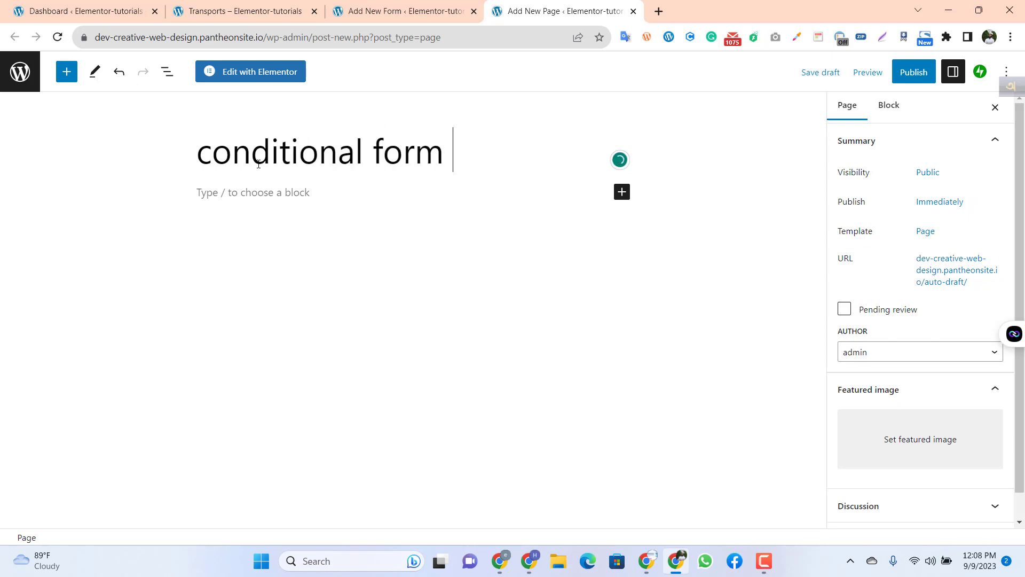
pyautogui.write('page')
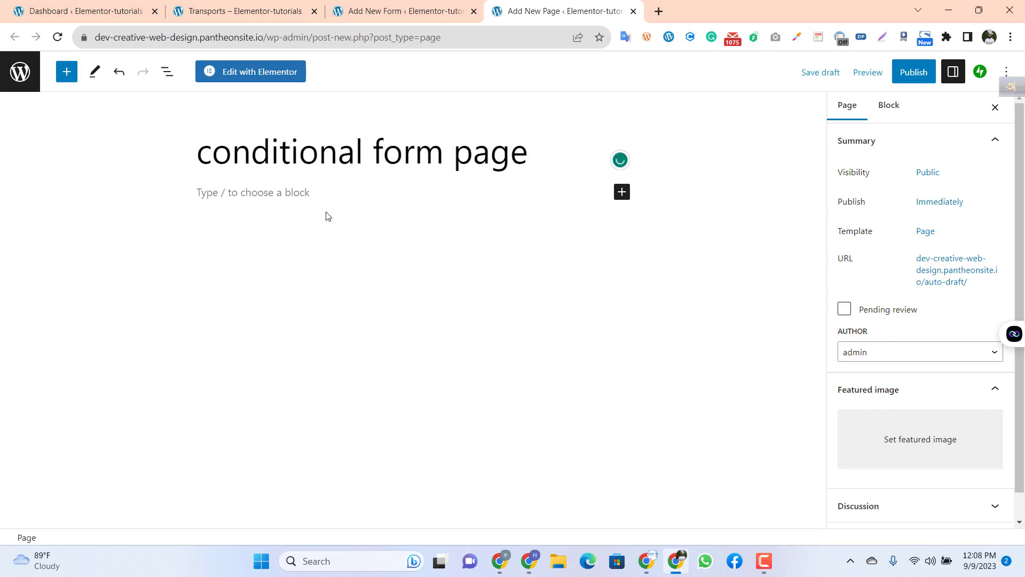
# Step: Open the conditional form page for editing in Elementor
pyautogui.click(913, 78)
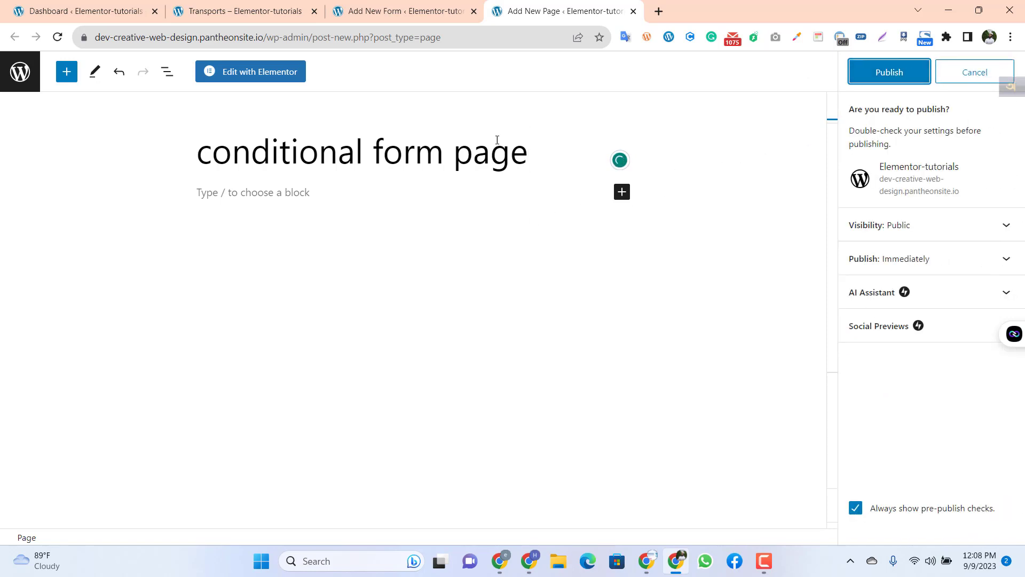
pyautogui.click(276, 80)
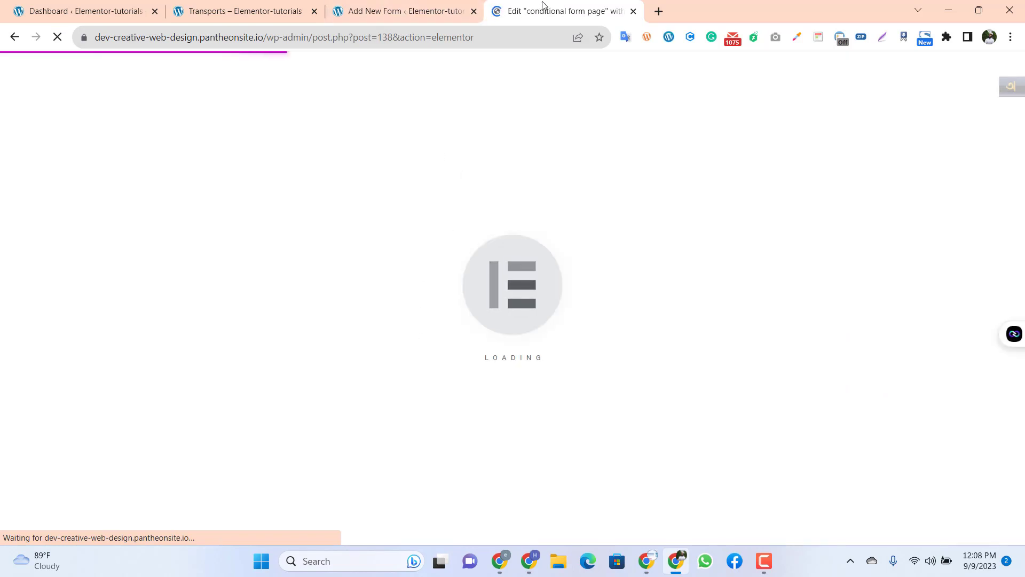
pyautogui.click(421, 11)
pyautogui.click(531, 8)
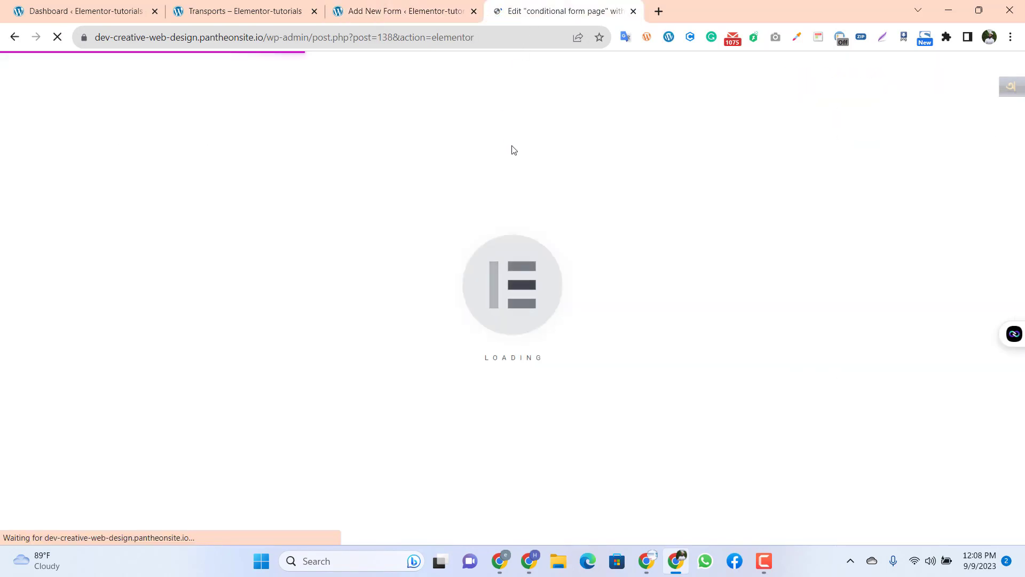
pyautogui.click(411, 8)
pyautogui.click(547, 10)
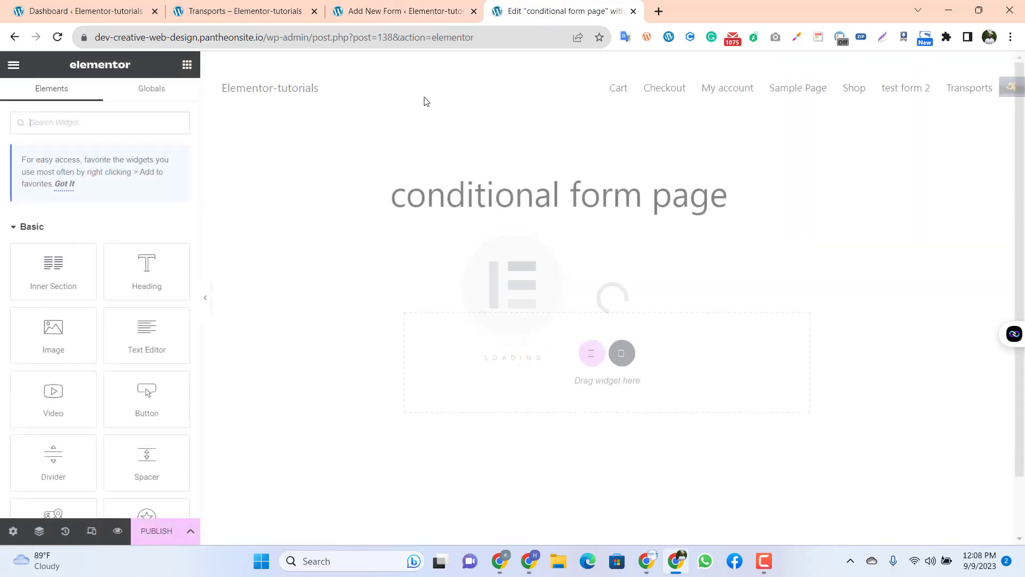
# Step: Add a section with a single-column structure below the page title
pyautogui.click(592, 354)
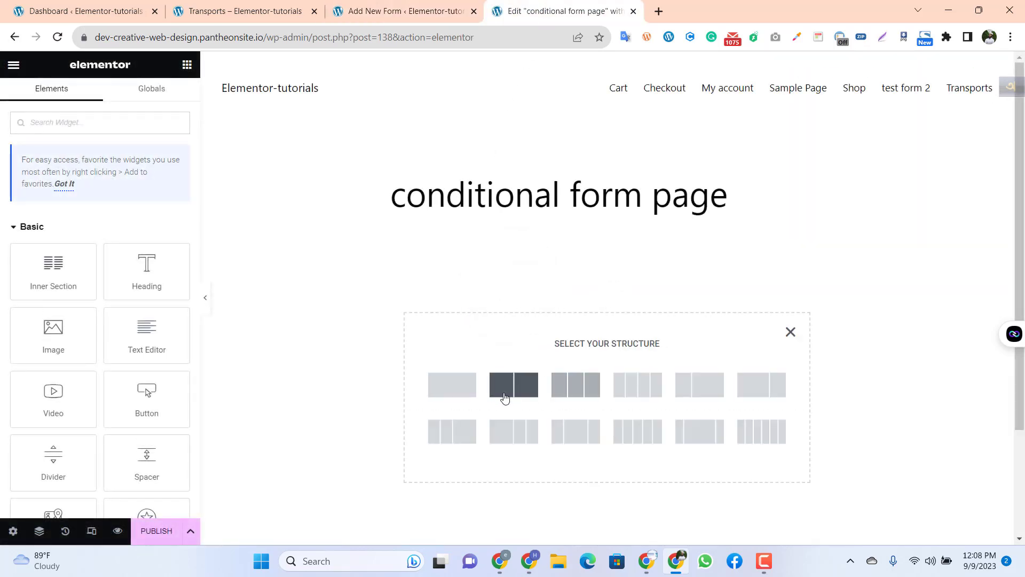
pyautogui.click(456, 393)
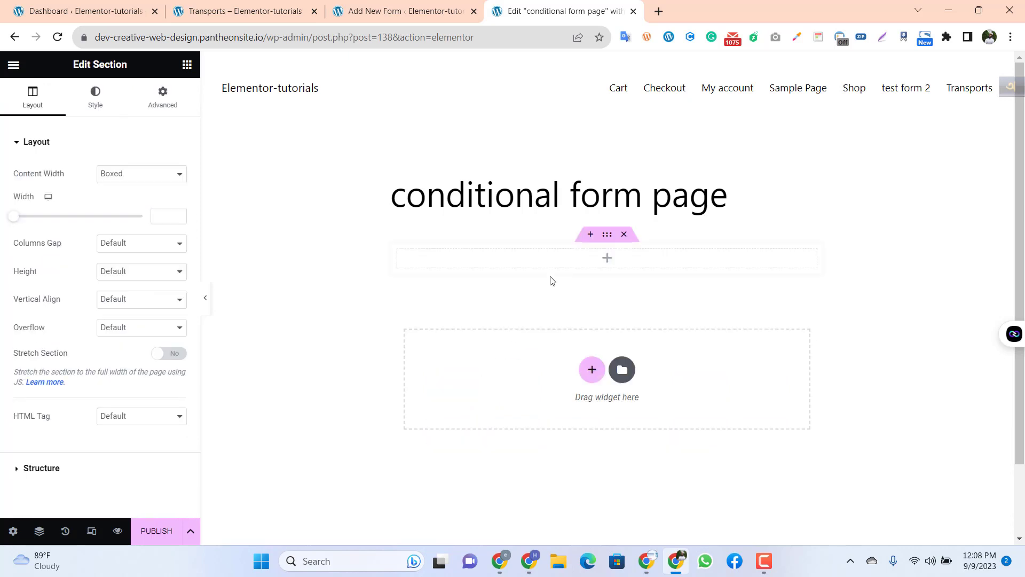
# Step: Place a JetForm widget in the new section and choose Conditional Form Tutor as its form
pyautogui.click(605, 259)
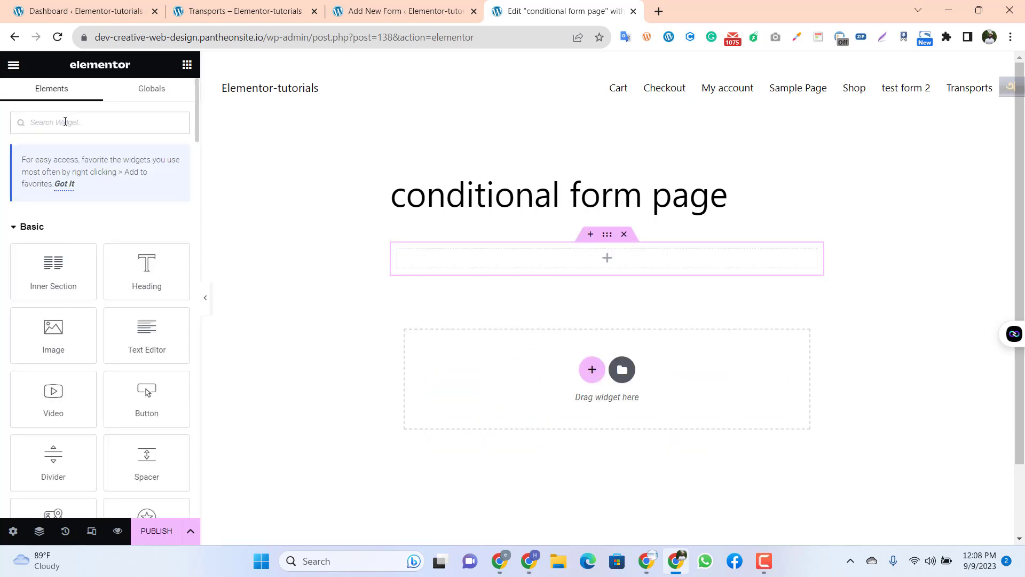
pyautogui.write('form')
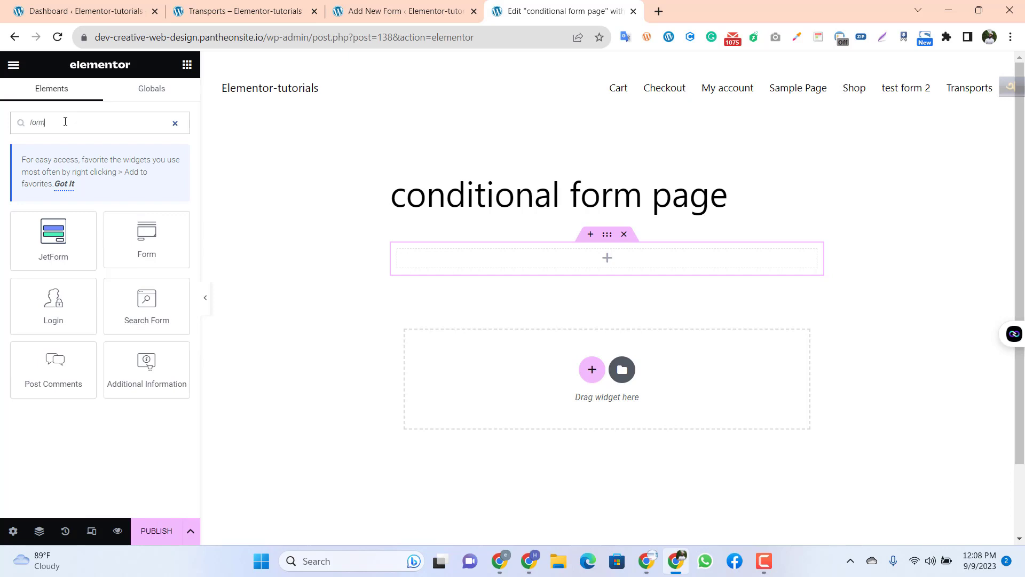
pyautogui.moveTo(54, 237); pyautogui.dragTo(477, 264)
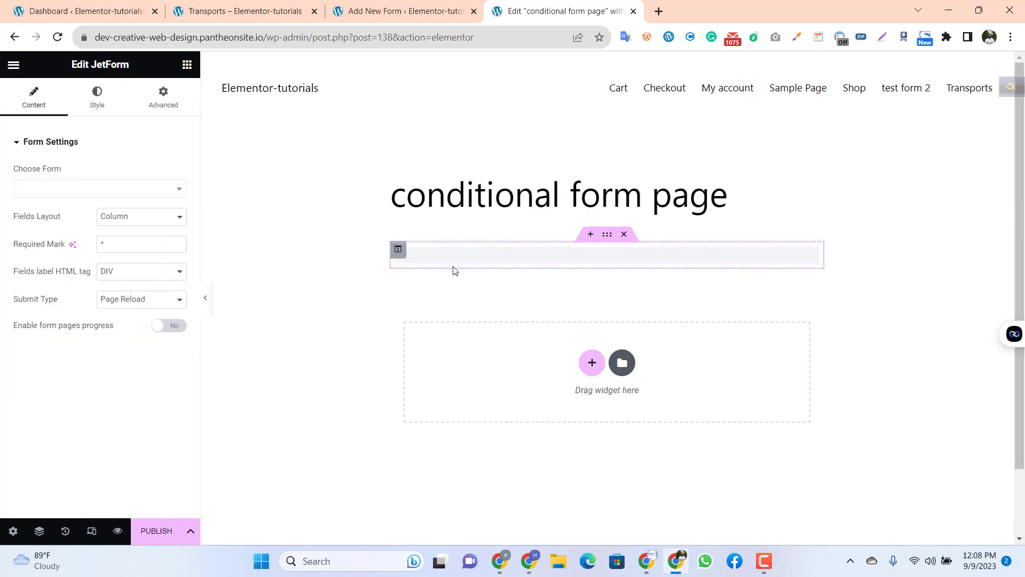
pyautogui.click(117, 190)
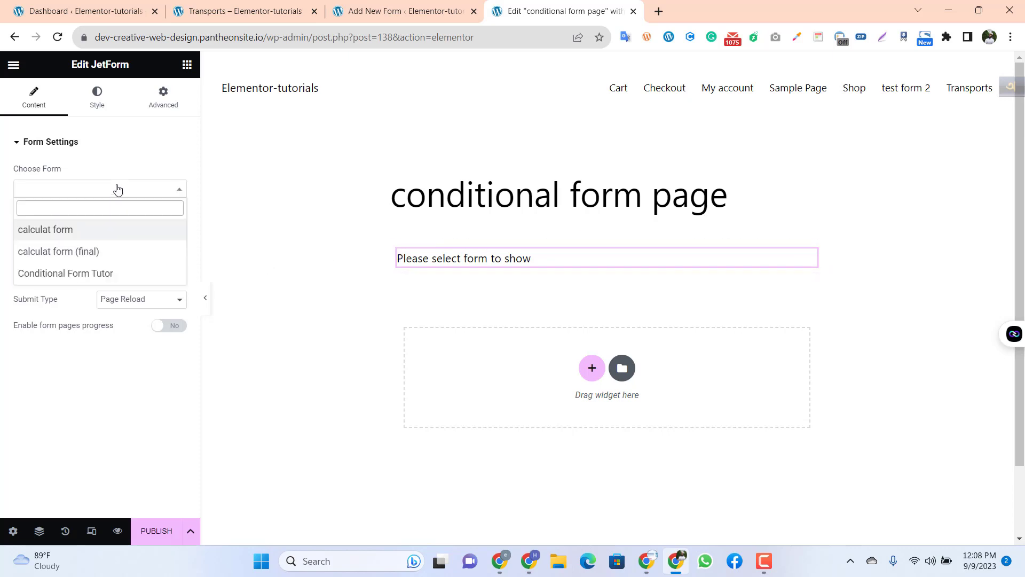
pyautogui.click(73, 275)
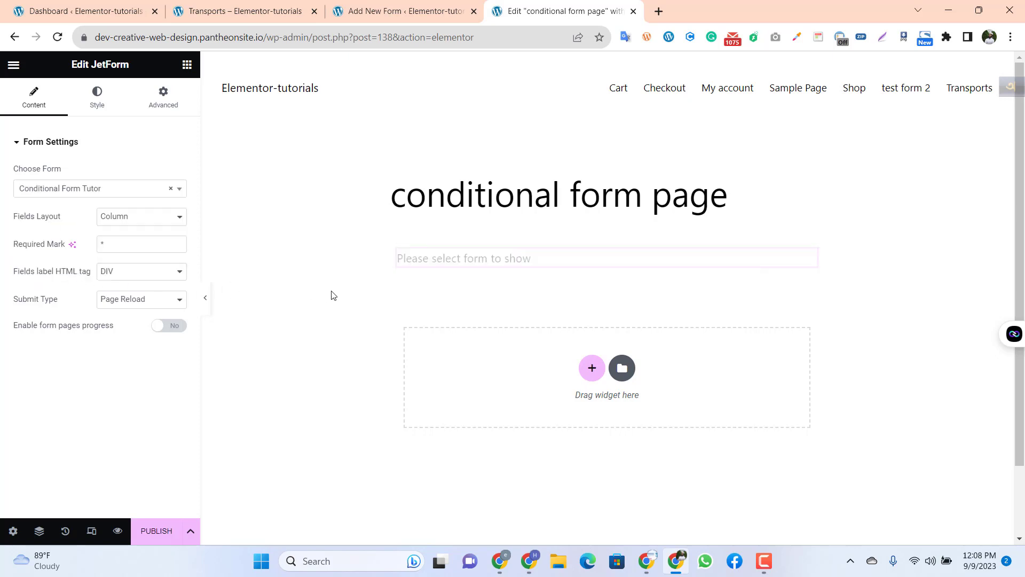
# Step: Publish the conditional form page and open its preview
pyautogui.scroll(-1, 474, 351)
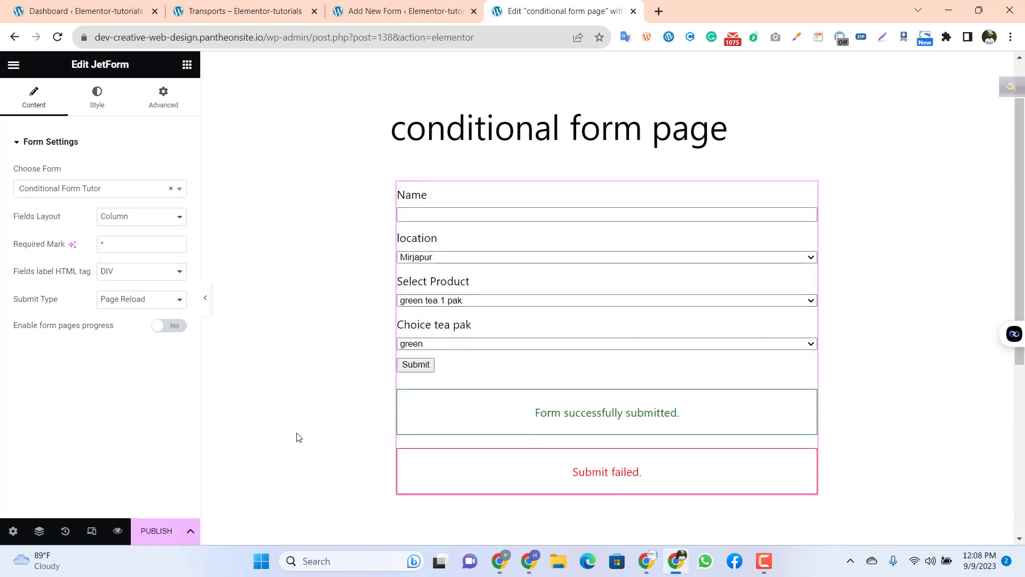
pyautogui.click(164, 536)
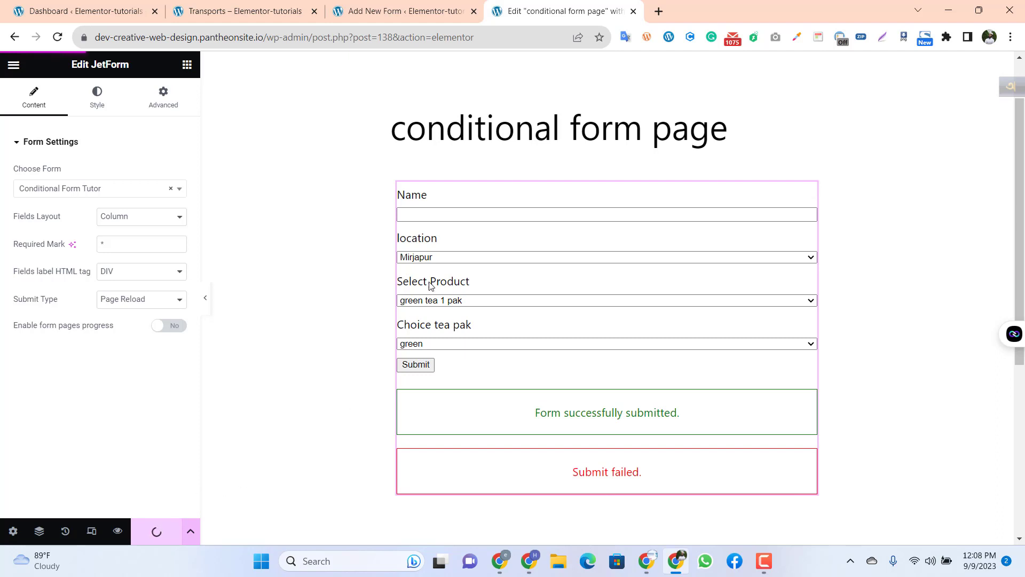
pyautogui.click(118, 531)
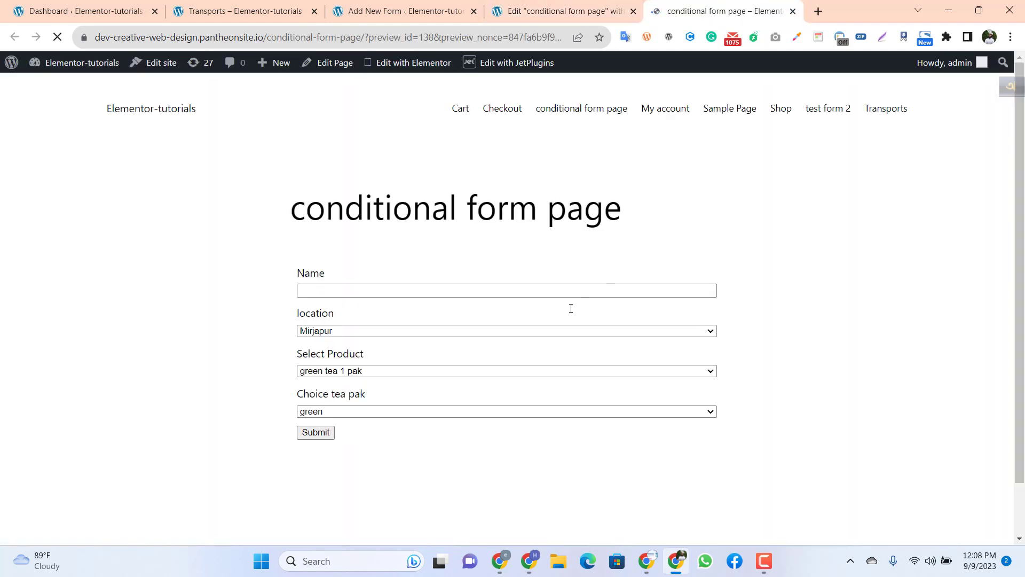
# Step: Test the location field on the previewed form by choosing Dhaka
pyautogui.click(339, 291)
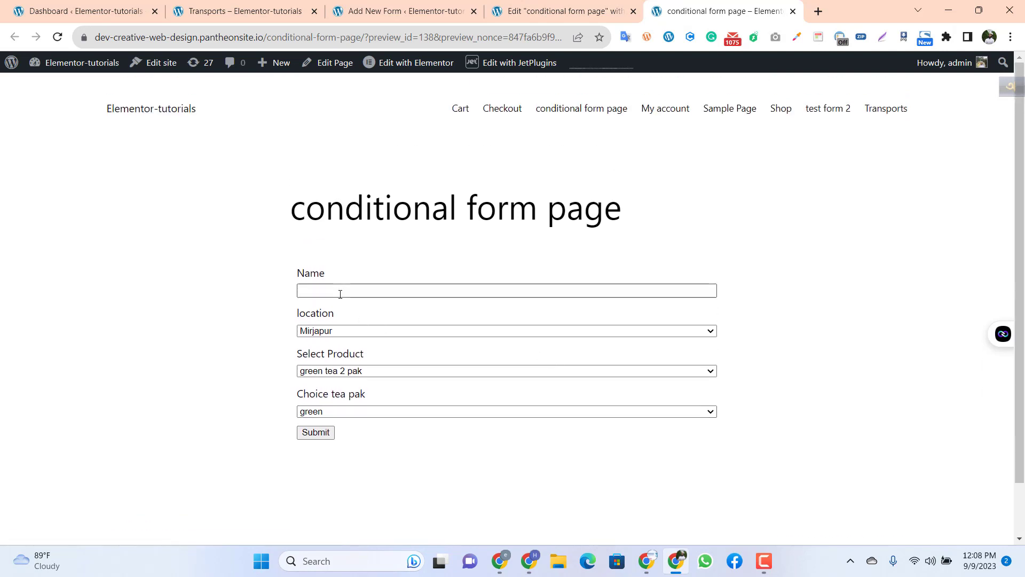
pyautogui.click(362, 320)
pyautogui.click(399, 330)
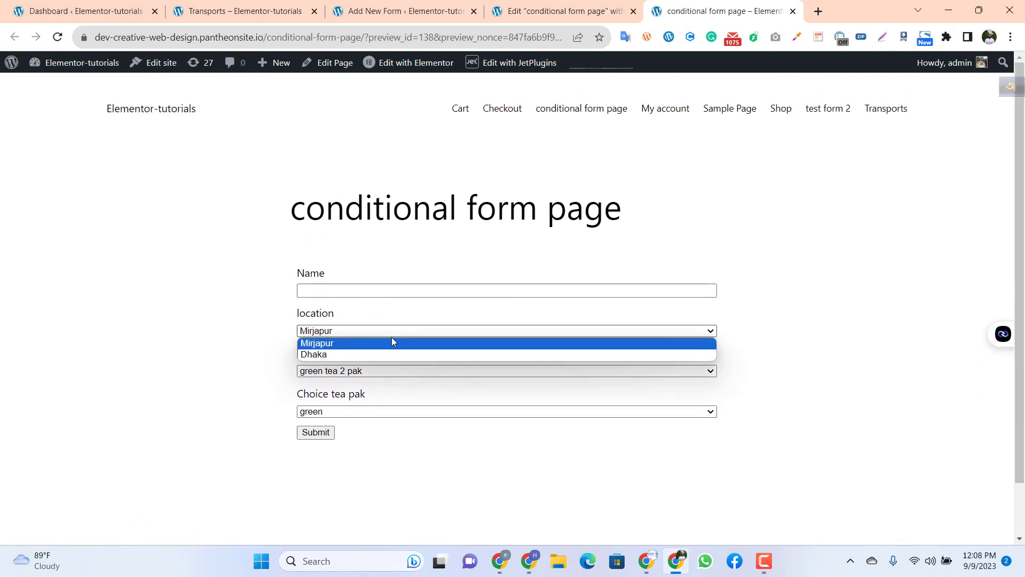
pyautogui.click(377, 353)
pyautogui.click(363, 332)
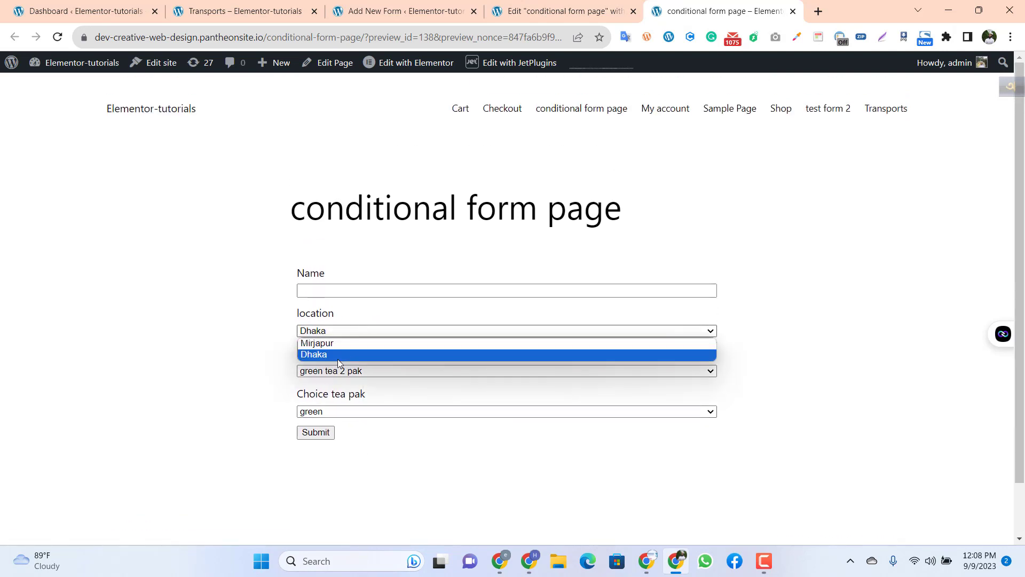
pyautogui.click(241, 362)
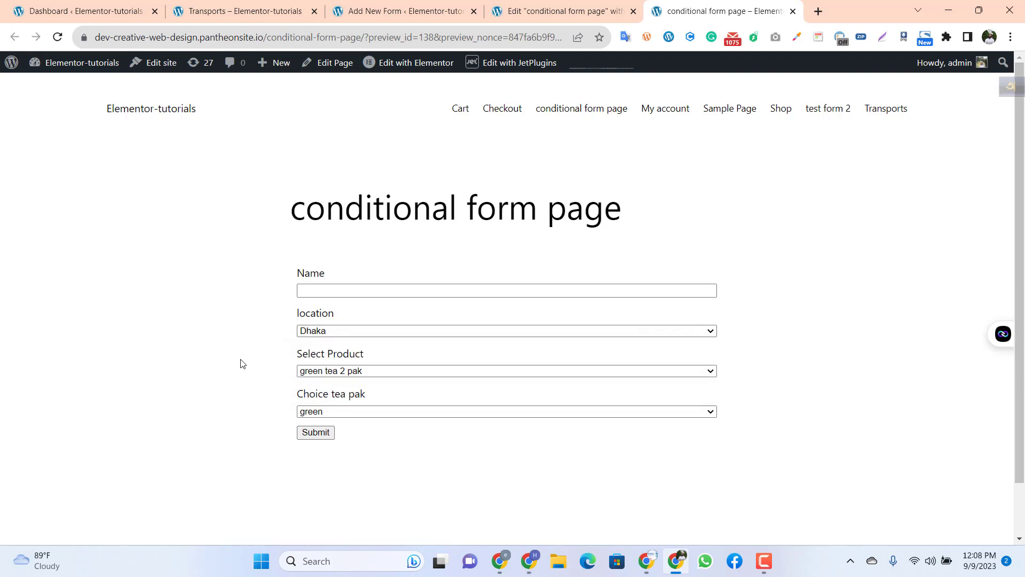
# Step: Check the Select Product options on the previewed form and choose red for Choice tea pak
pyautogui.click(373, 372)
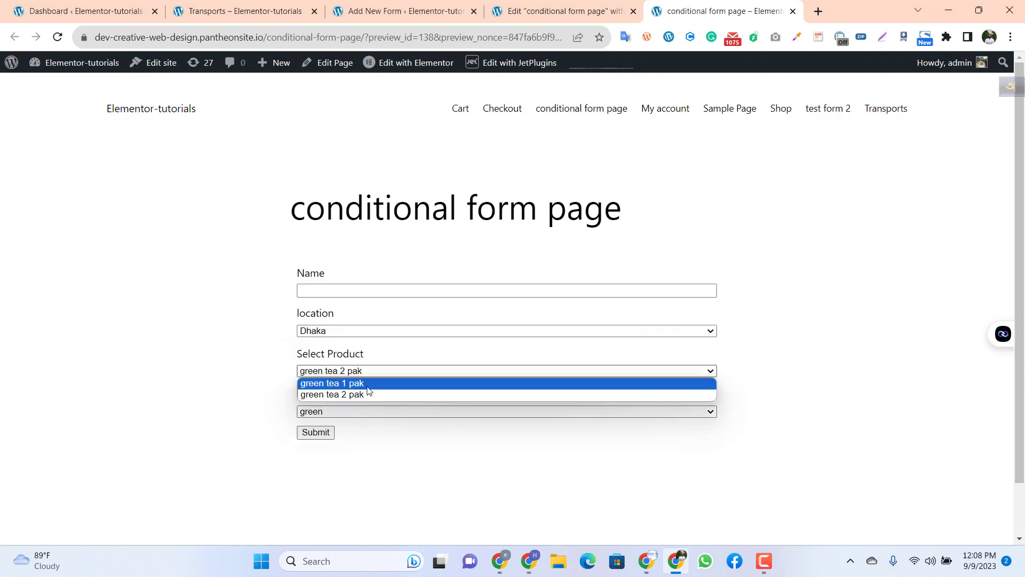
pyautogui.click(235, 391)
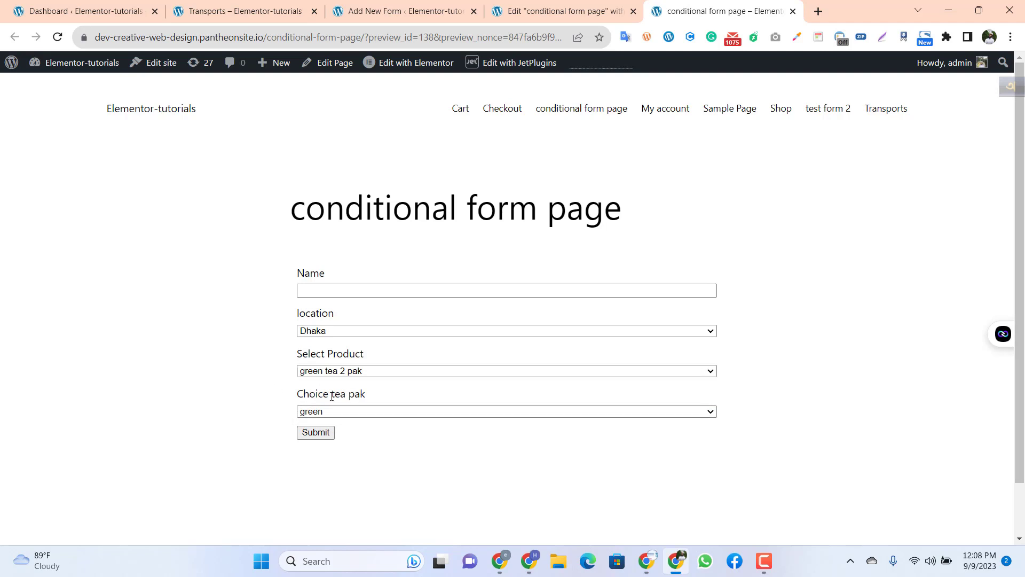
pyautogui.click(349, 412)
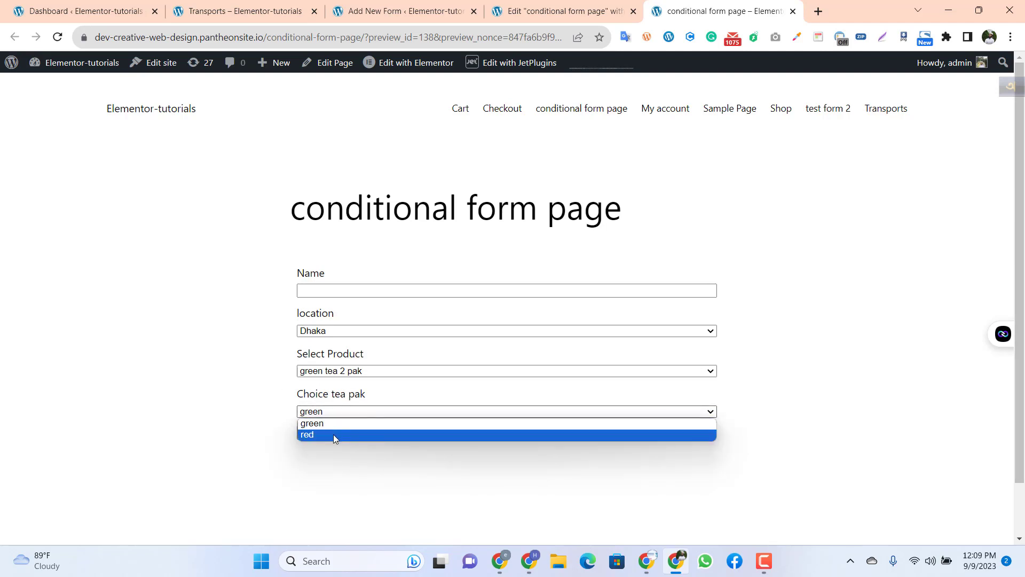
pyautogui.click(333, 434)
# Step: Switch the previewed form's location to Mirjapur and check which Select Product options are offered
pyautogui.click(361, 376)
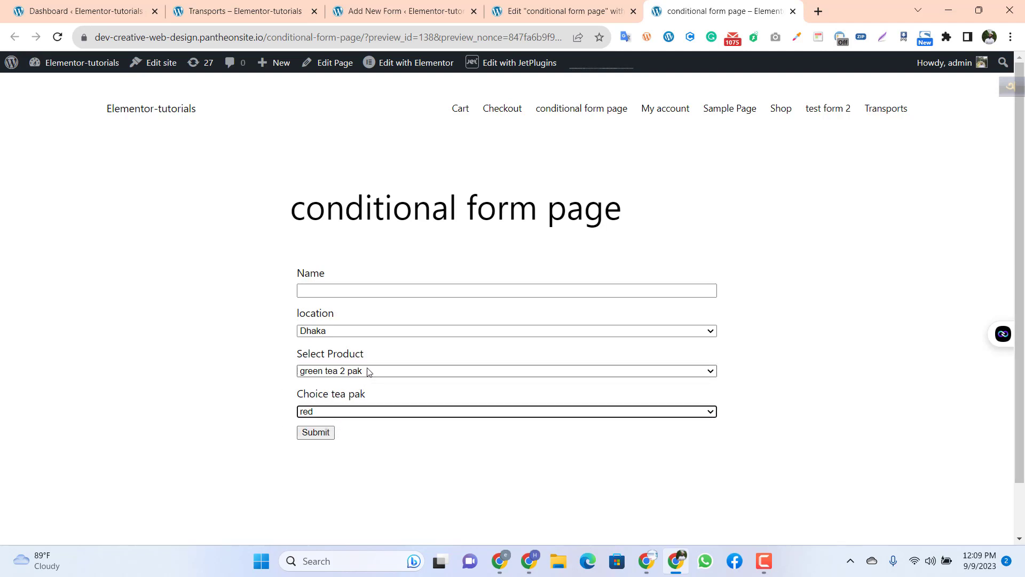
pyautogui.click(372, 369)
pyautogui.click(358, 413)
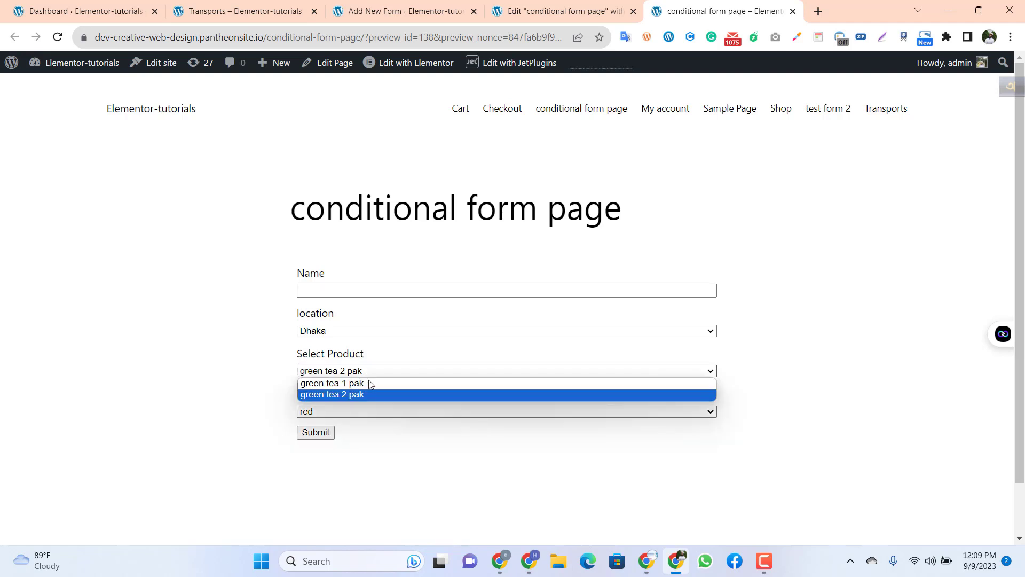
pyautogui.click(358, 332)
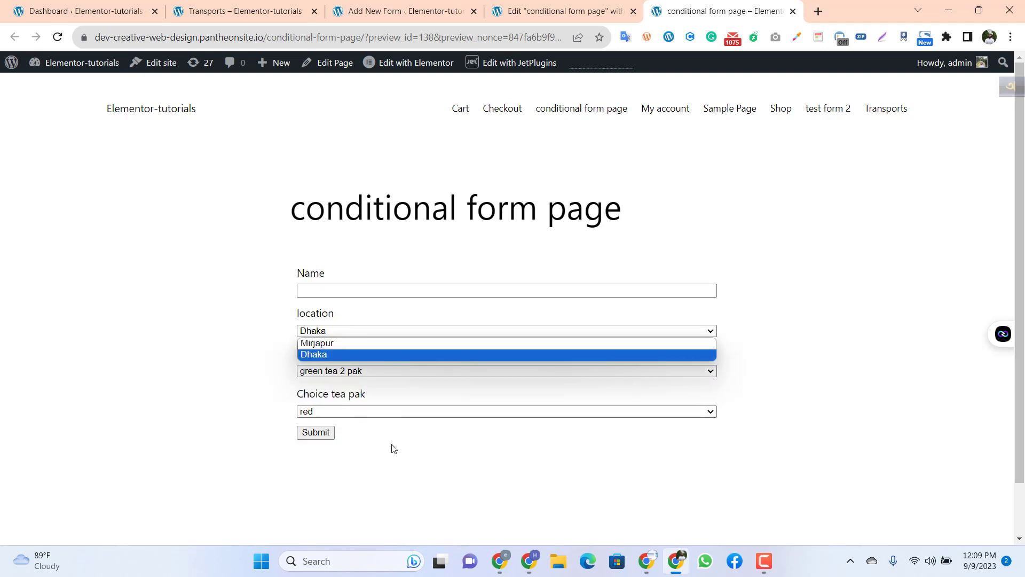
pyautogui.click(393, 448)
pyautogui.click(366, 332)
pyautogui.click(357, 342)
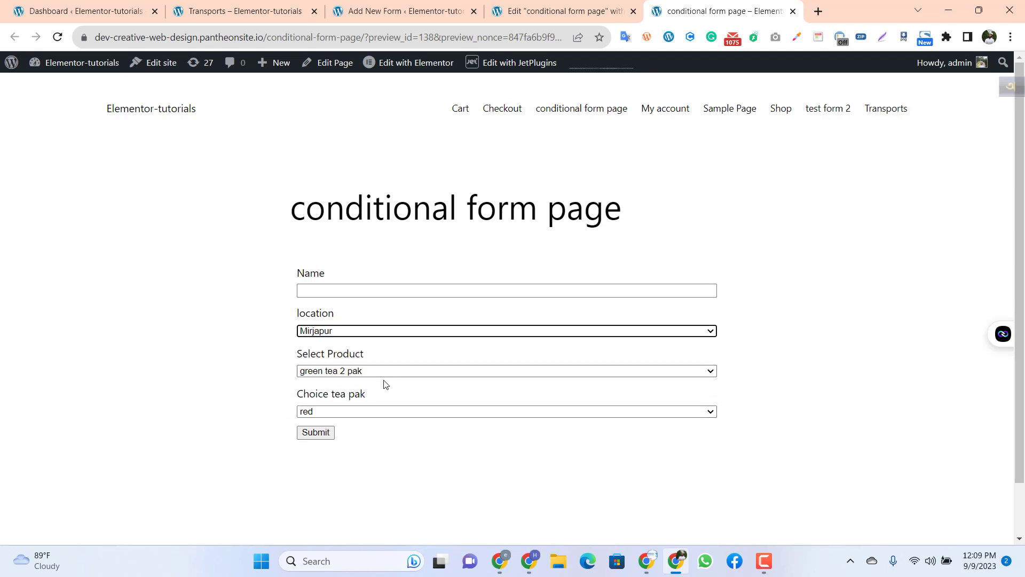
pyautogui.click(375, 372)
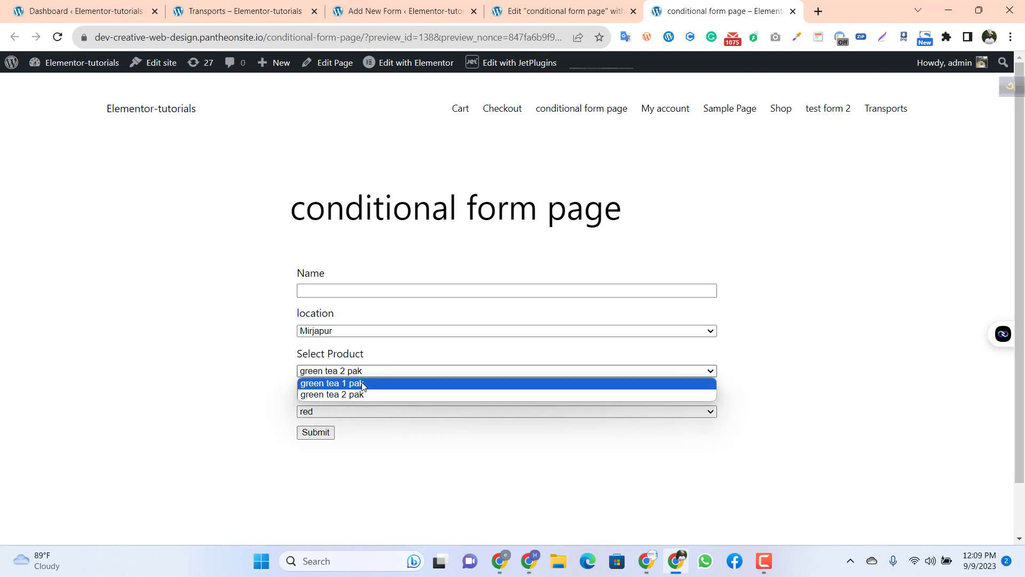
pyautogui.click(382, 407)
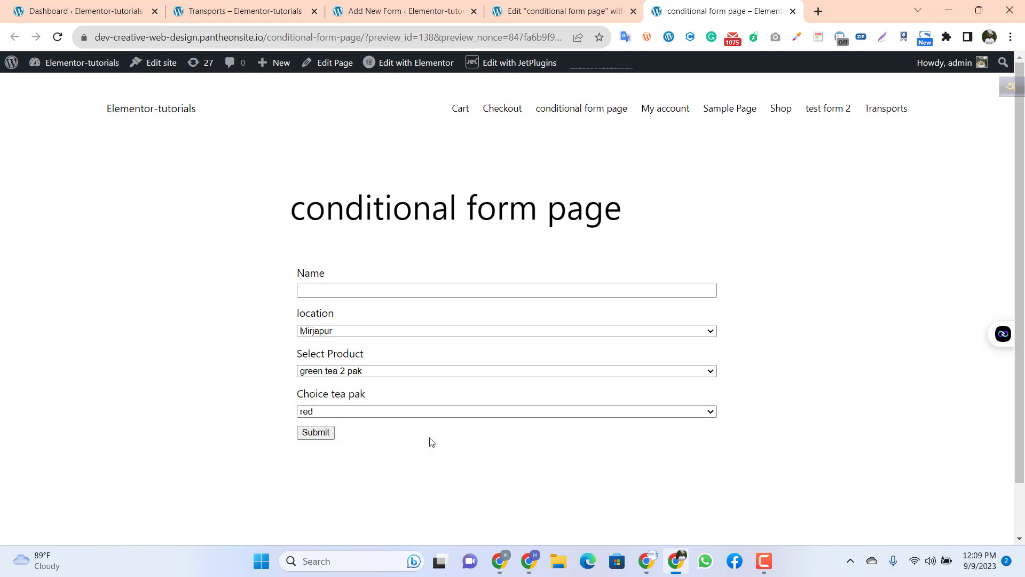
# Step: Set the previewed form's location back to Dhaka and check the Choice tea pak options
pyautogui.click(356, 332)
pyautogui.click(348, 353)
pyautogui.click(356, 412)
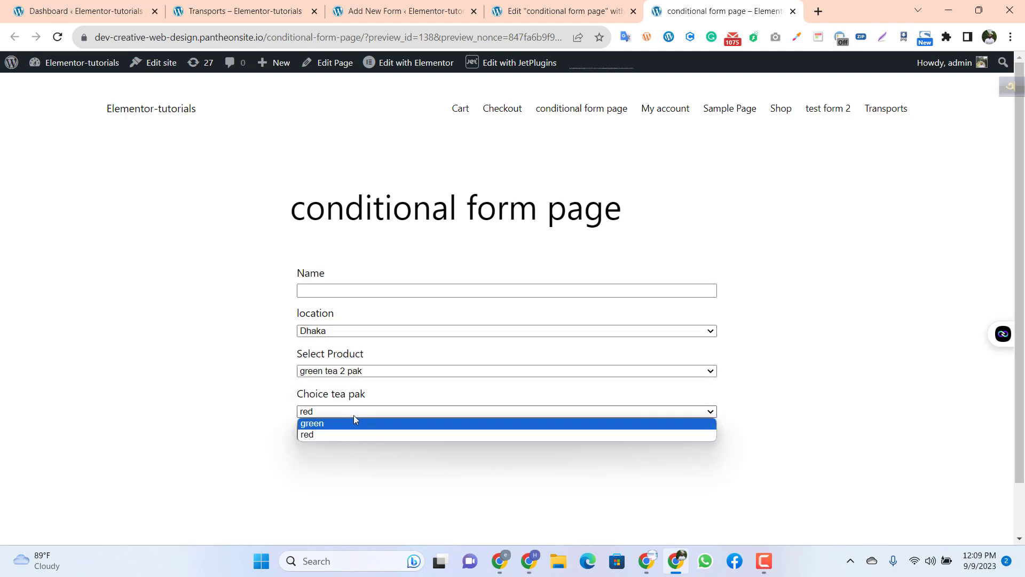
pyautogui.click(367, 463)
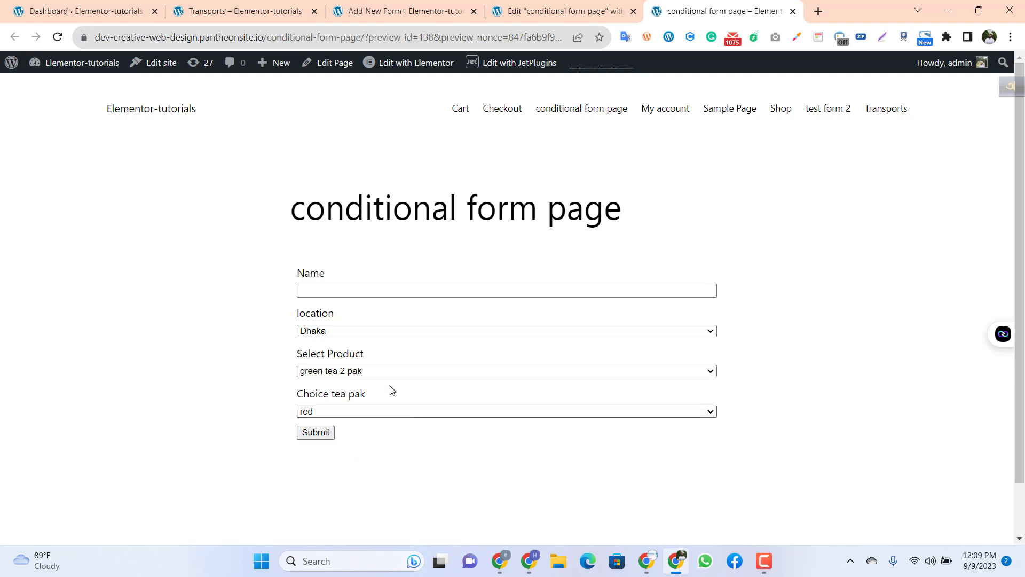
# Step: Return to the Conditional Form Tutor form editor and open the location field's manual options for editing
pyautogui.click(585, 10)
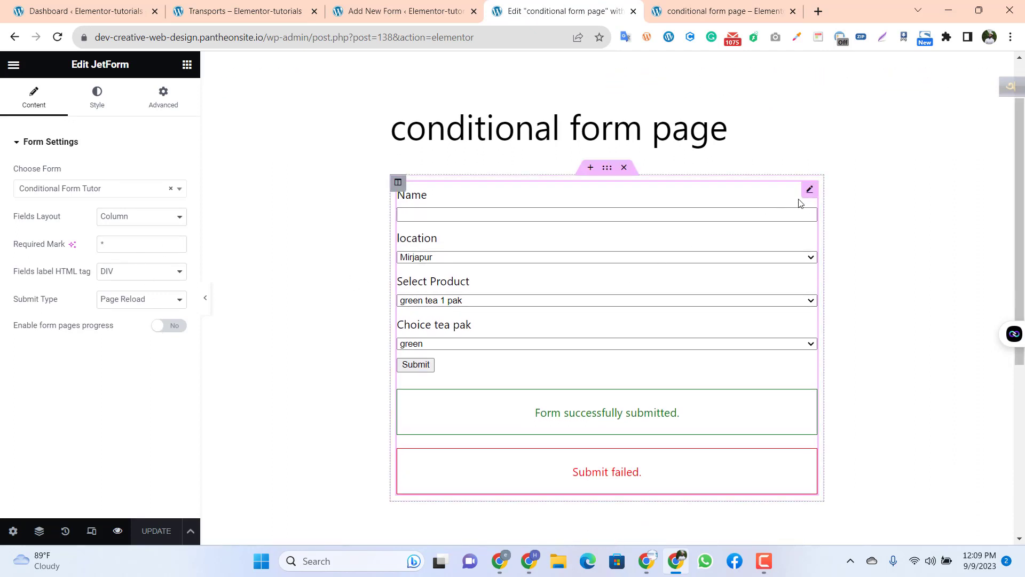
pyautogui.click(402, 11)
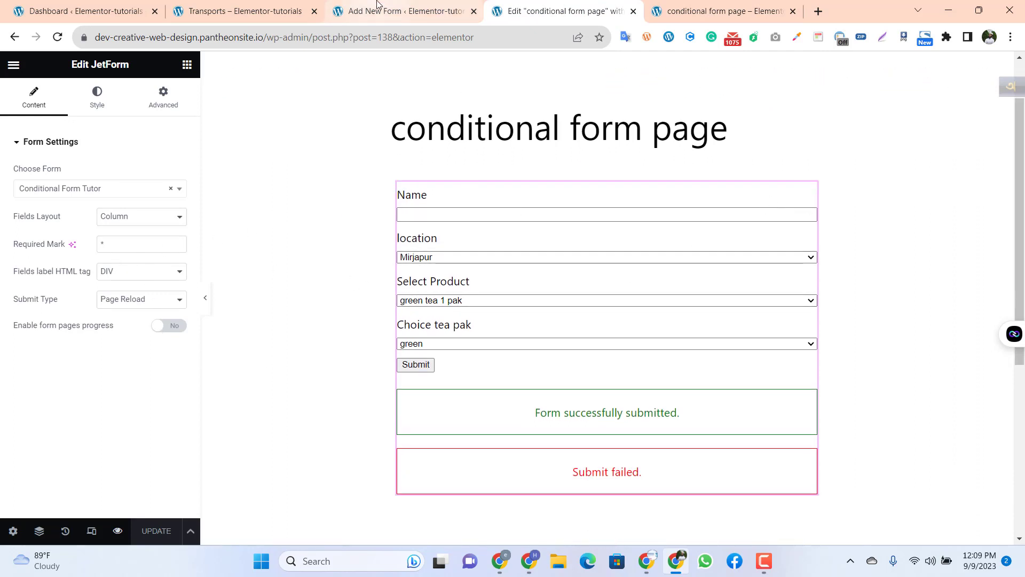
pyautogui.scroll(-1, 200, 362)
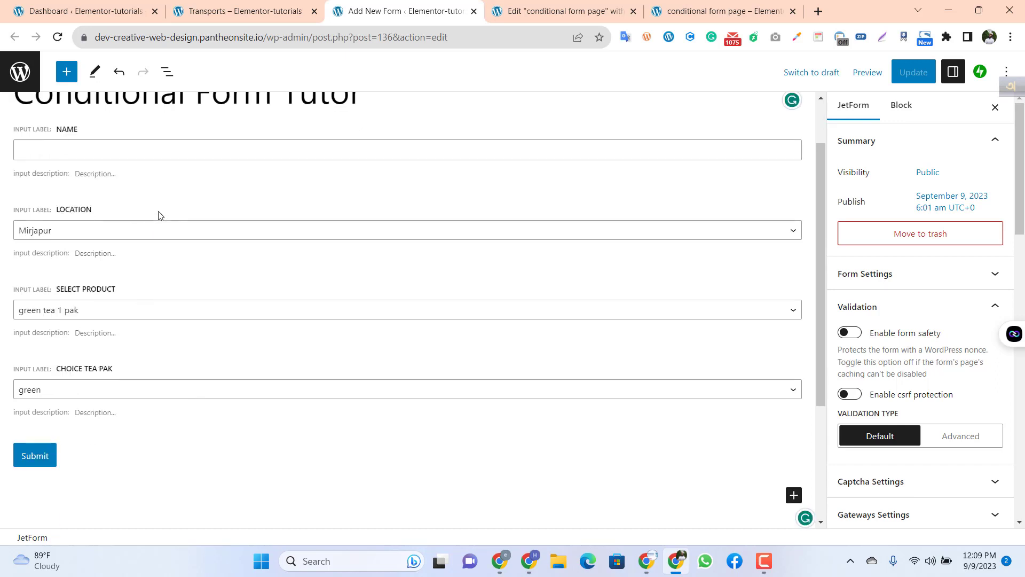
pyautogui.click(160, 233)
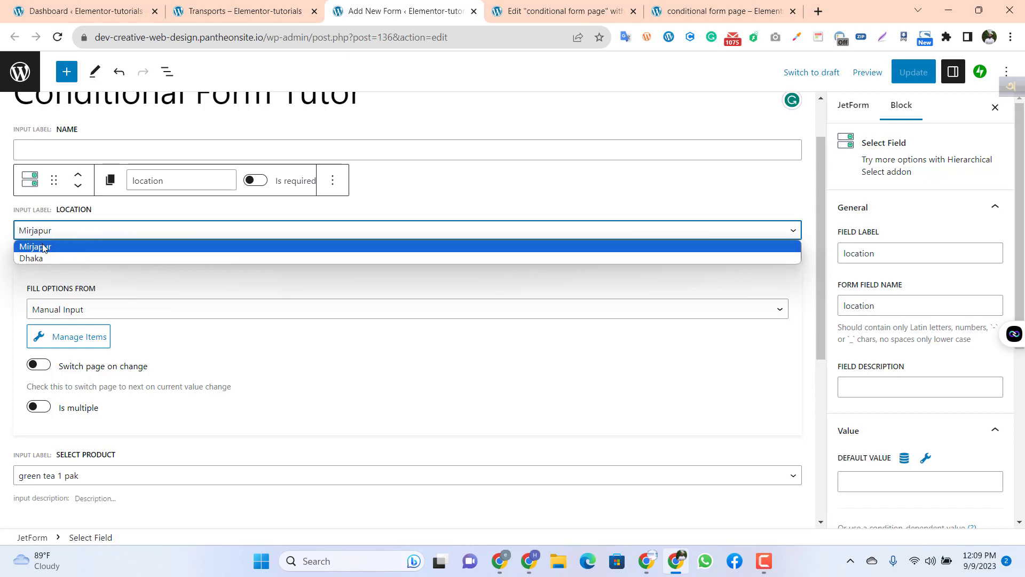
pyautogui.click(65, 345)
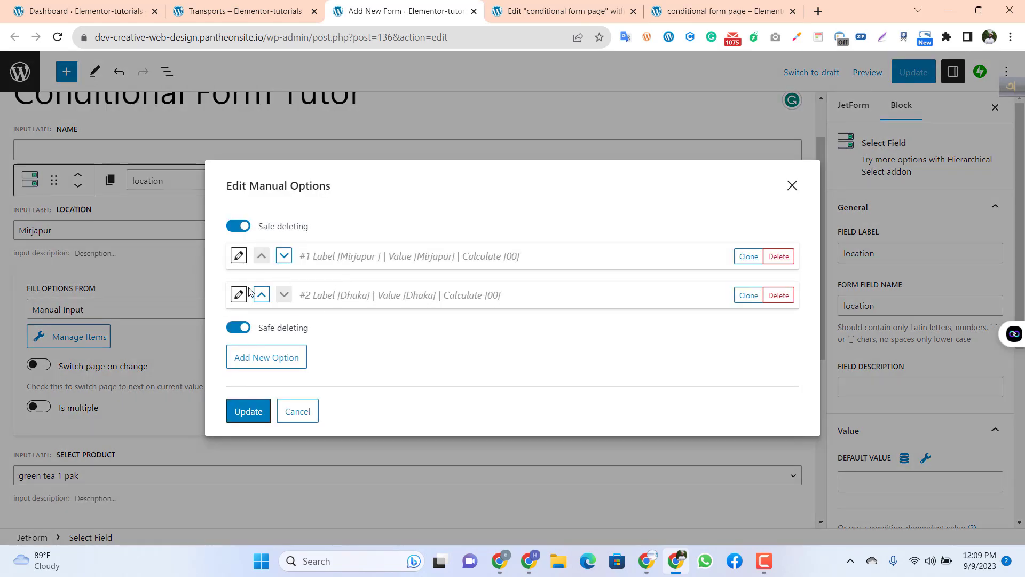
# Step: Add a location option with label and value "Select Location" and calculate value 00
pyautogui.click(258, 357)
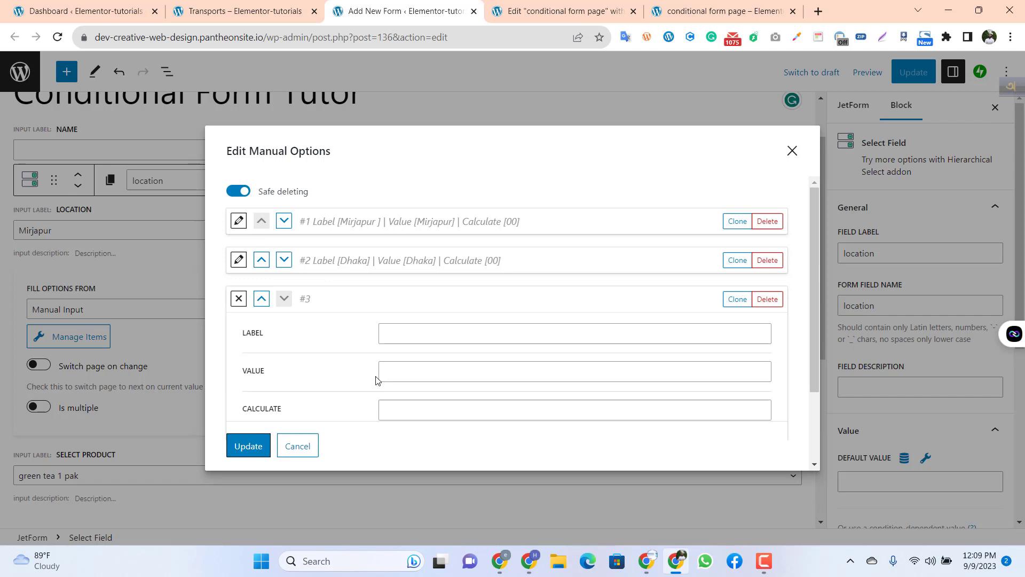
pyautogui.click(400, 334)
pyautogui.write('S')
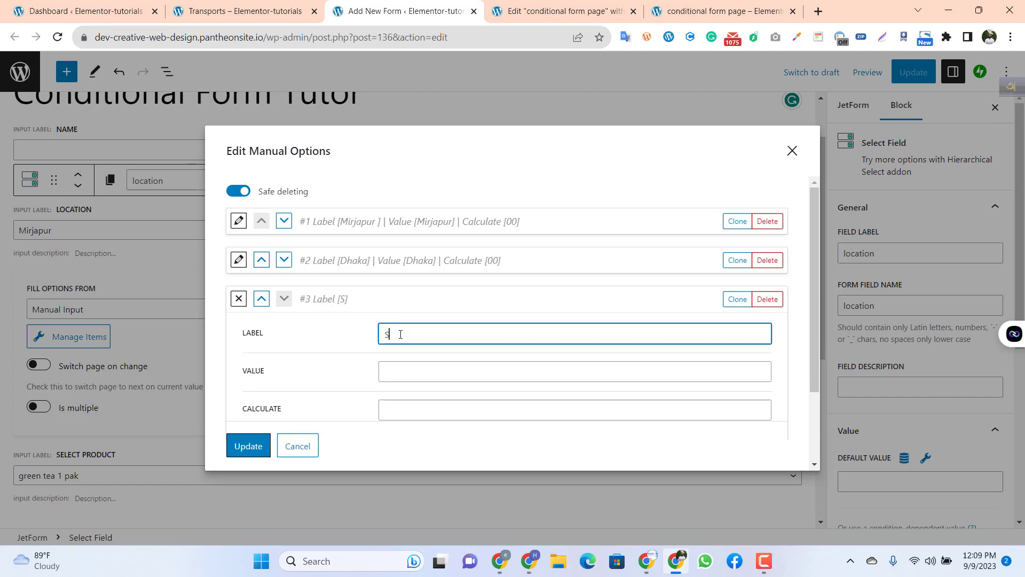
pyautogui.write('elect Location')
pyautogui.doubleClick(404, 334)
pyautogui.moveTo(446, 336); pyautogui.dragTo(352, 347)
pyautogui.hotkey('ctrl', 'c')
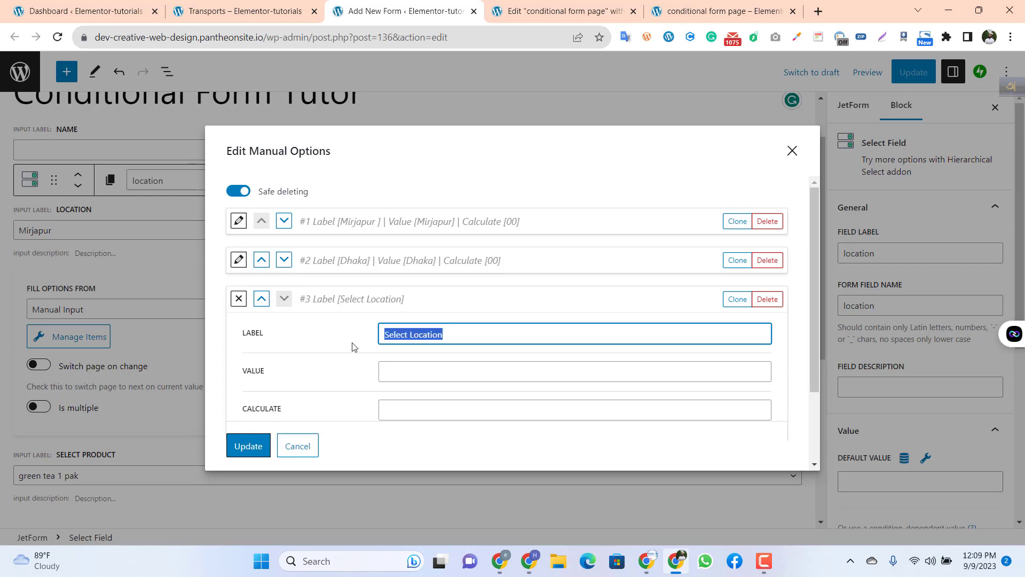
pyautogui.click(391, 372)
pyautogui.hotkey('ctrl', 'v')
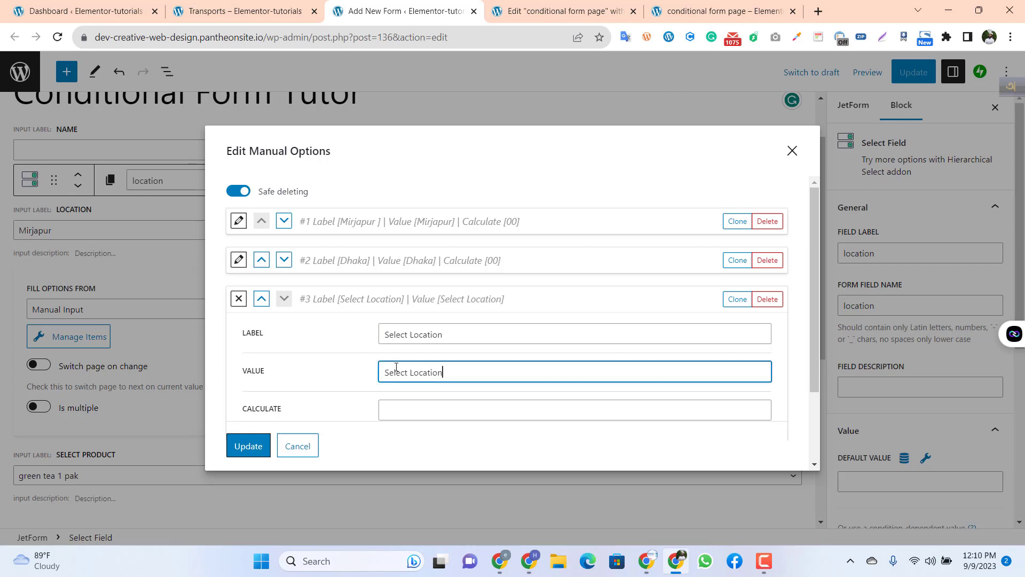
pyautogui.click(404, 407)
pyautogui.write('00')
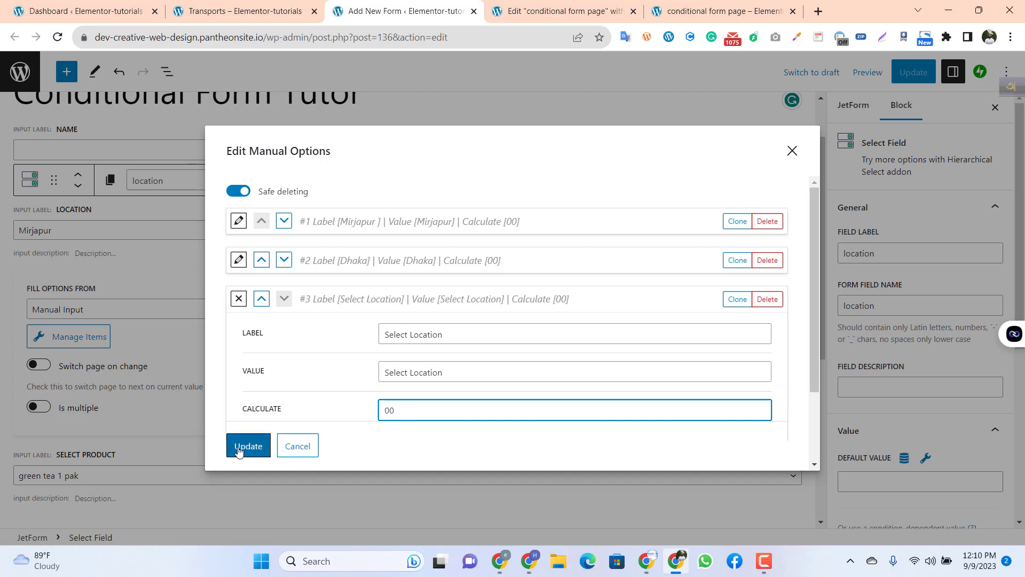
# Step: Move the "Select Location" option to first place, above Mirjapur and Dhaka
pyautogui.click(259, 302)
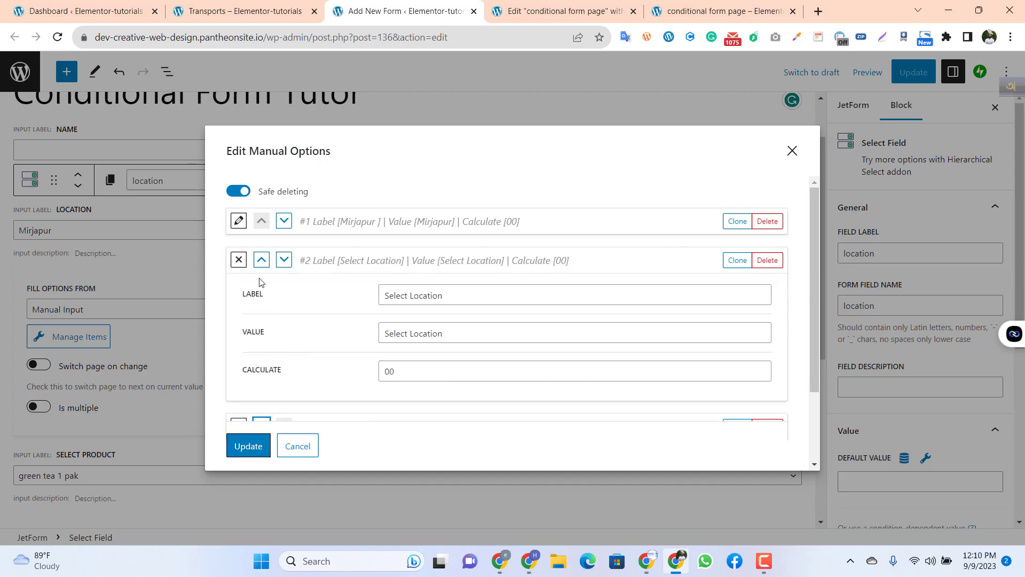
pyautogui.click(261, 262)
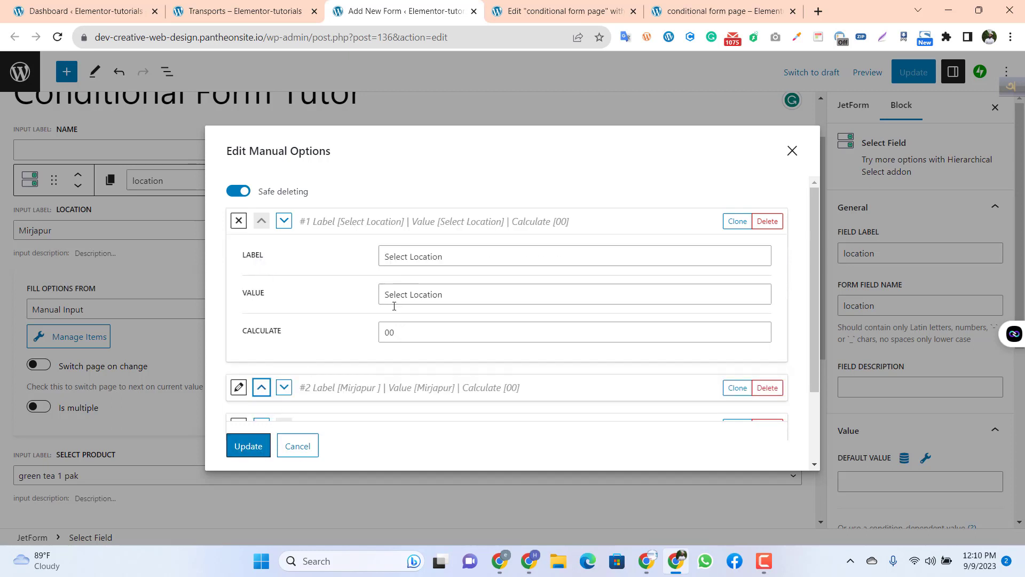
# Step: Save the location field's manual options and review the choices in its list
pyautogui.click(248, 446)
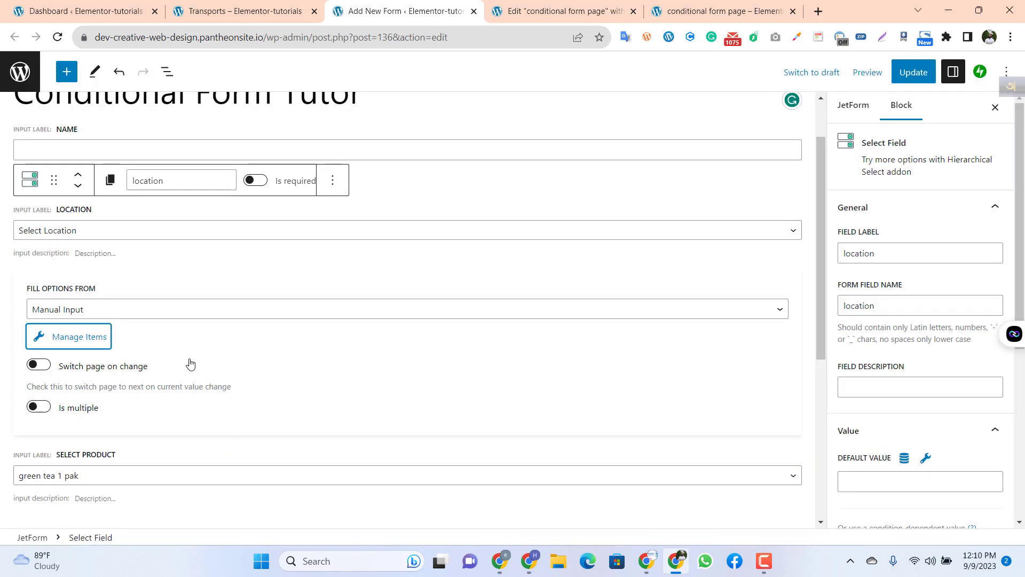
pyautogui.click(139, 312)
pyautogui.click(118, 271)
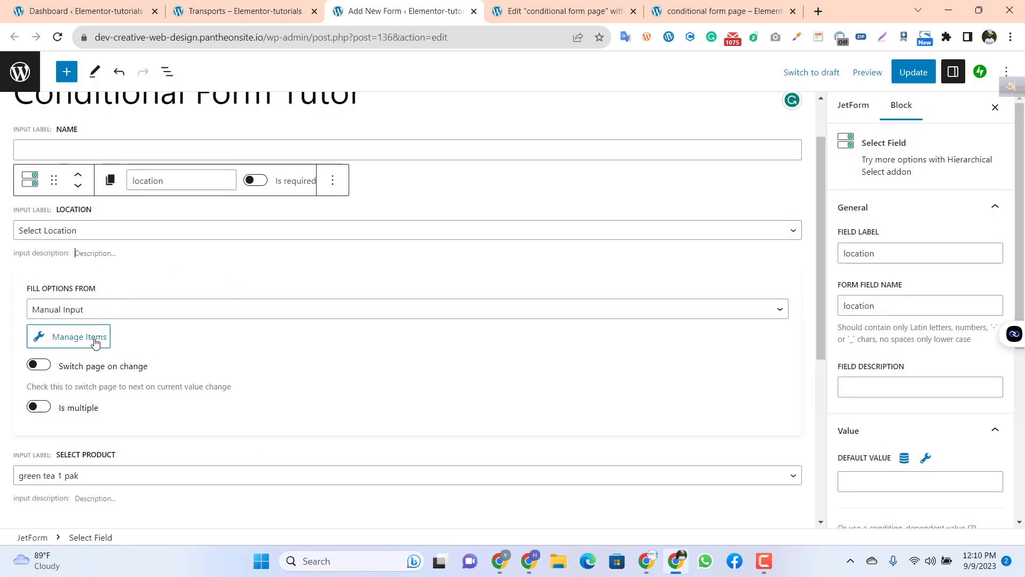
pyautogui.click(129, 235)
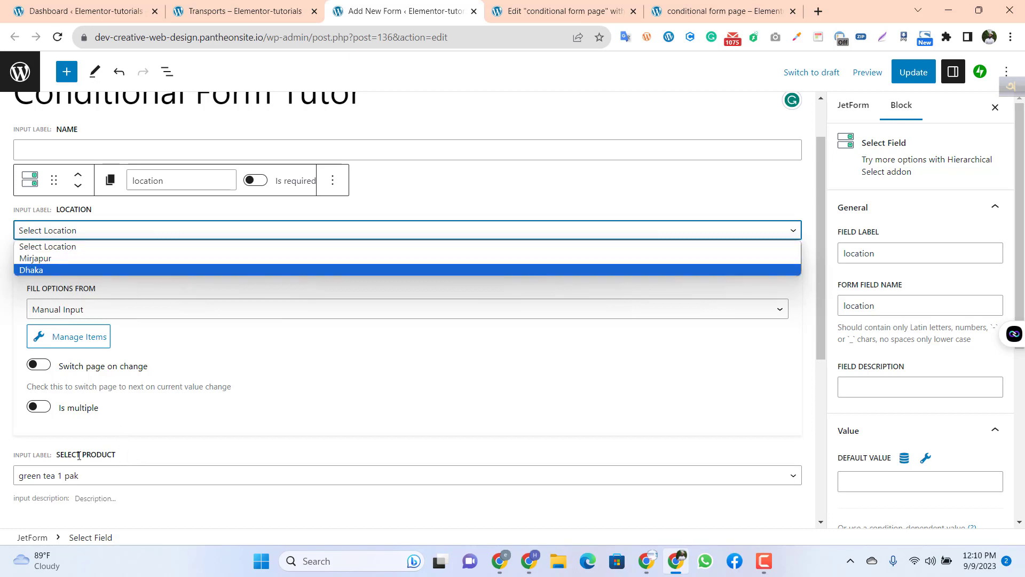
pyautogui.click(140, 300)
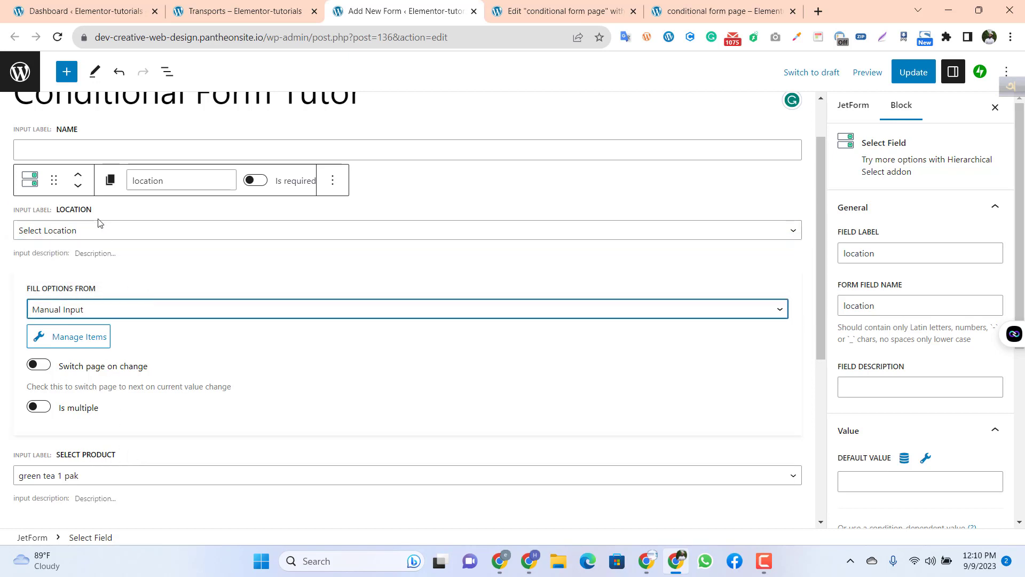
pyautogui.click(153, 230)
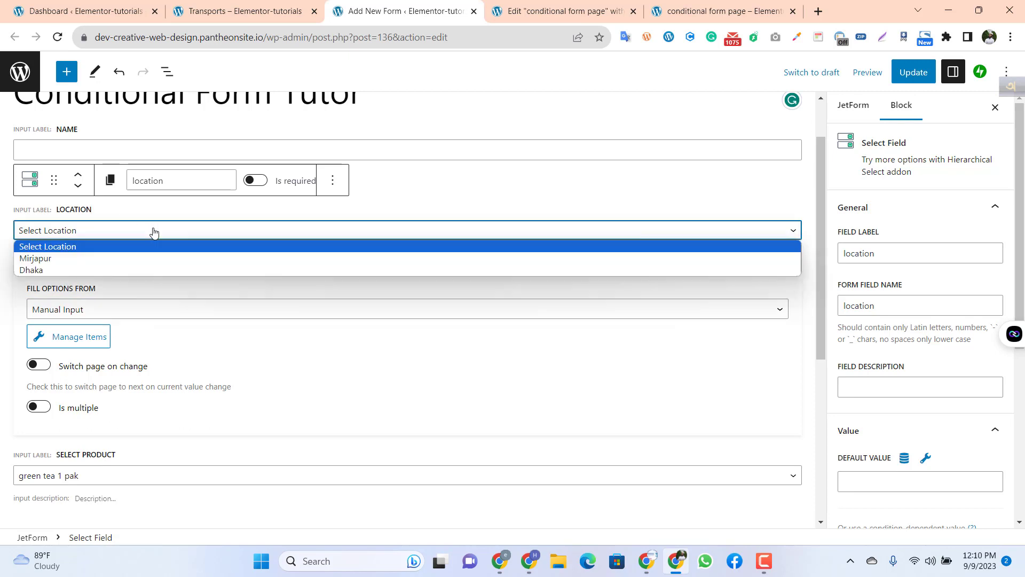
pyautogui.click(208, 302)
pyautogui.click(184, 216)
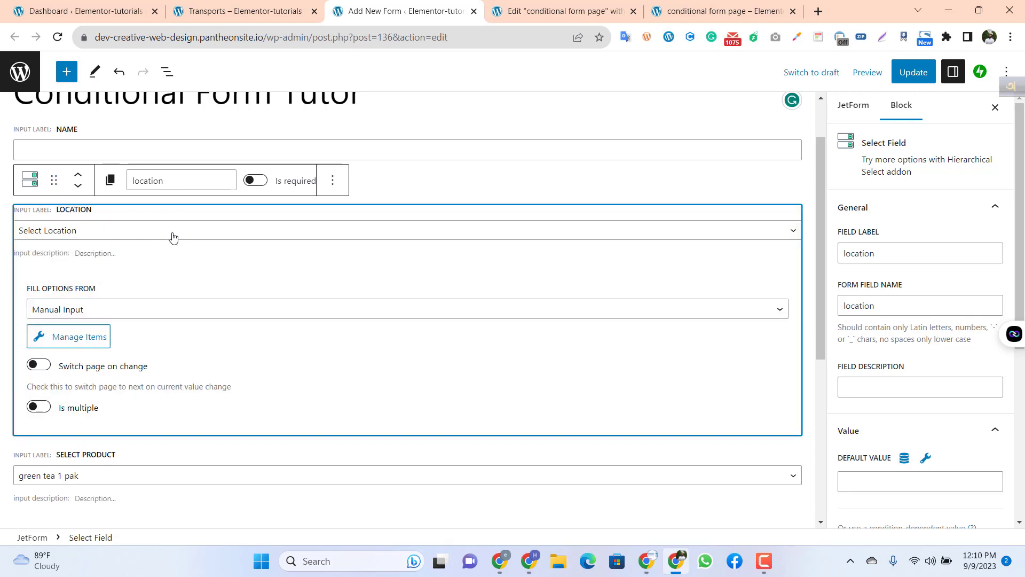
# Step: Transform the location field into a Conditional Block and view its available logic functions without adding a condition
pyautogui.click(30, 181)
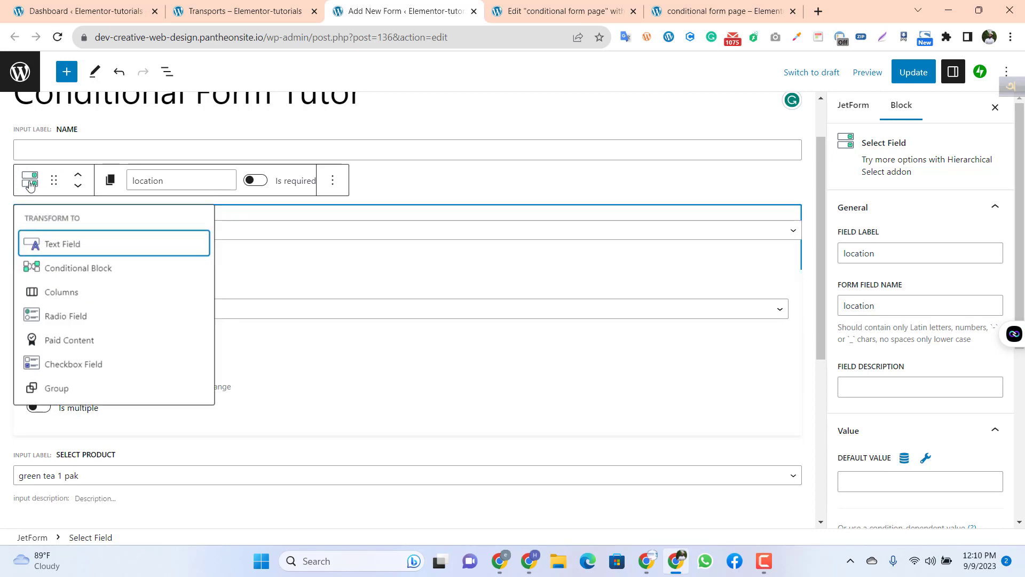
pyautogui.click(66, 272)
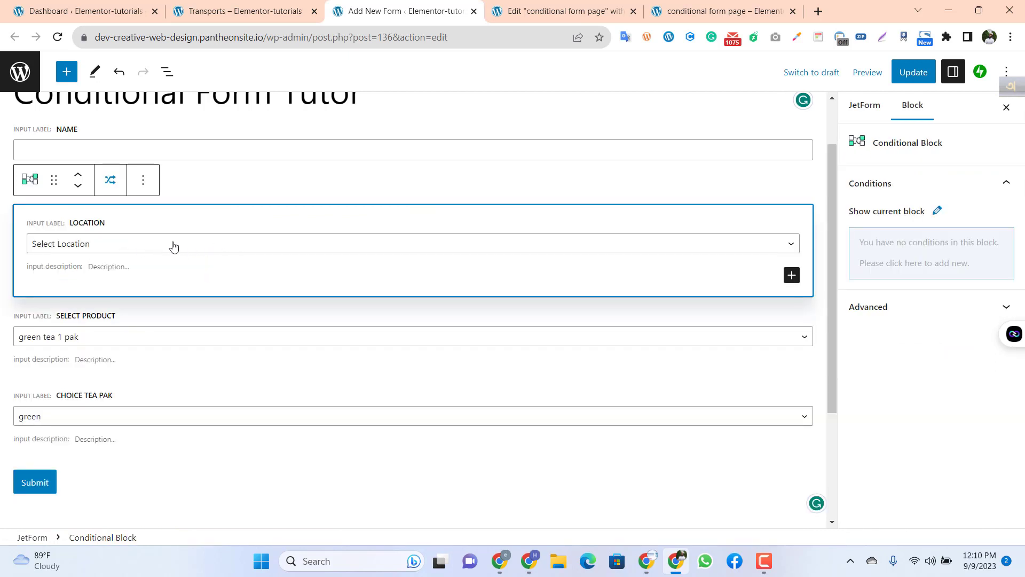
pyautogui.click(108, 185)
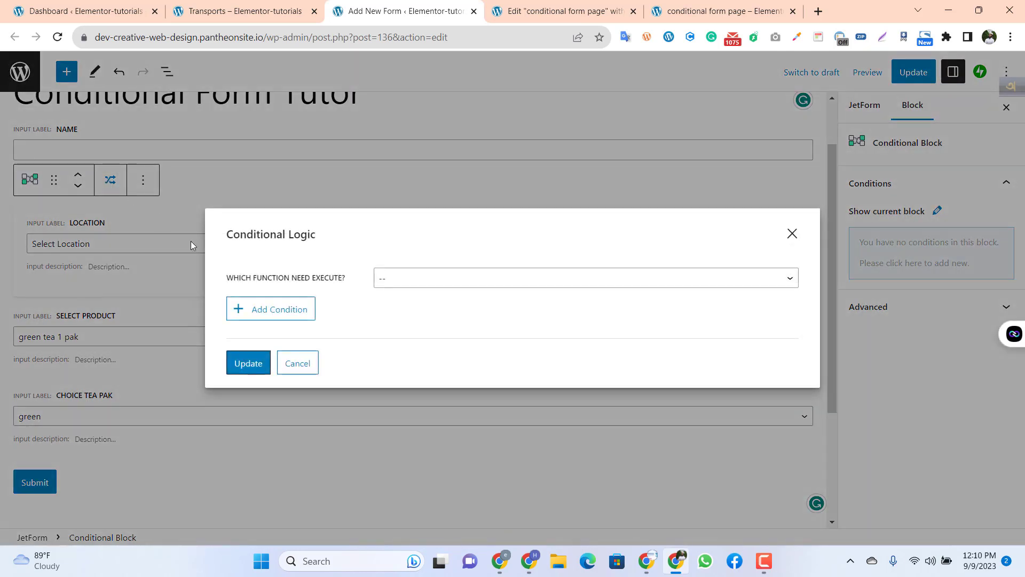
pyautogui.click(412, 285)
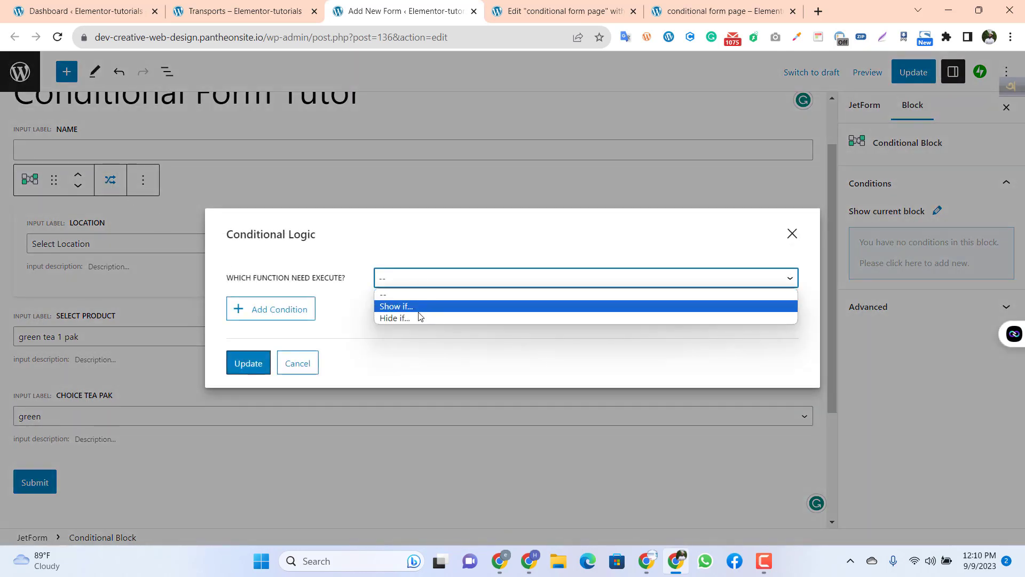
pyautogui.click(792, 232)
pyautogui.click(791, 232)
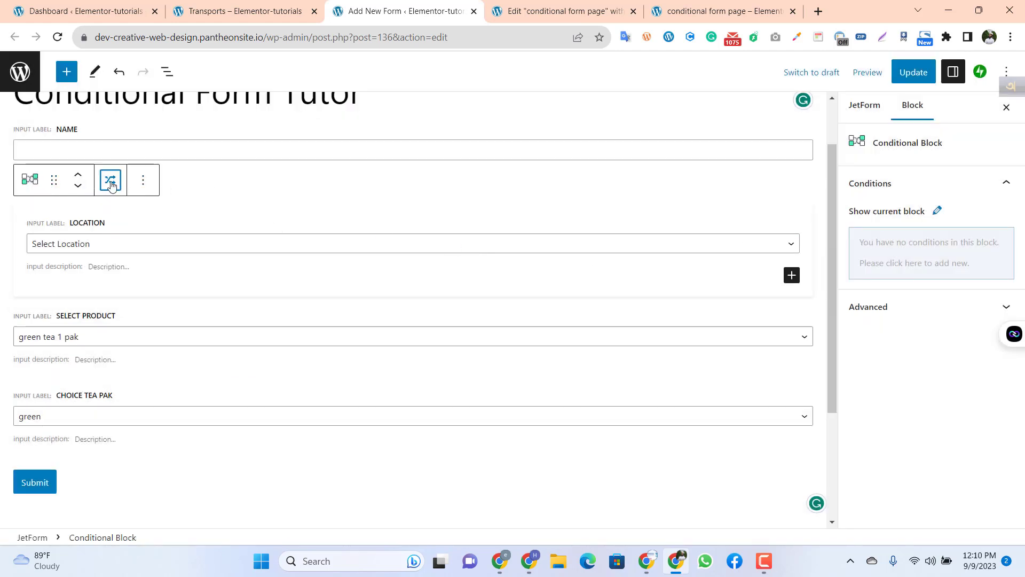
pyautogui.click(30, 179)
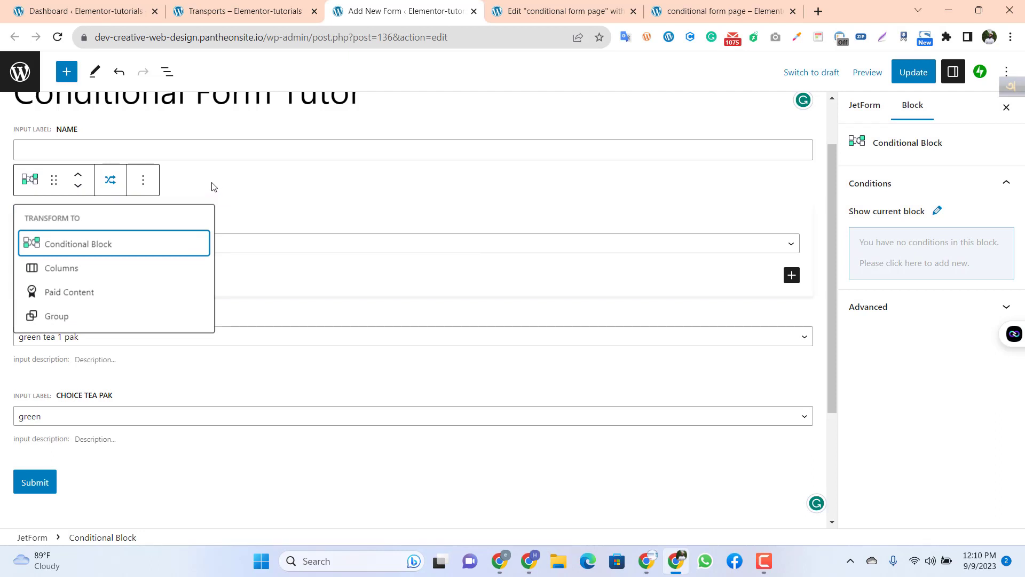
pyautogui.click(214, 206)
# Step: Check the Select Product field's options and transform that field into a Conditional Block
pyautogui.click(157, 347)
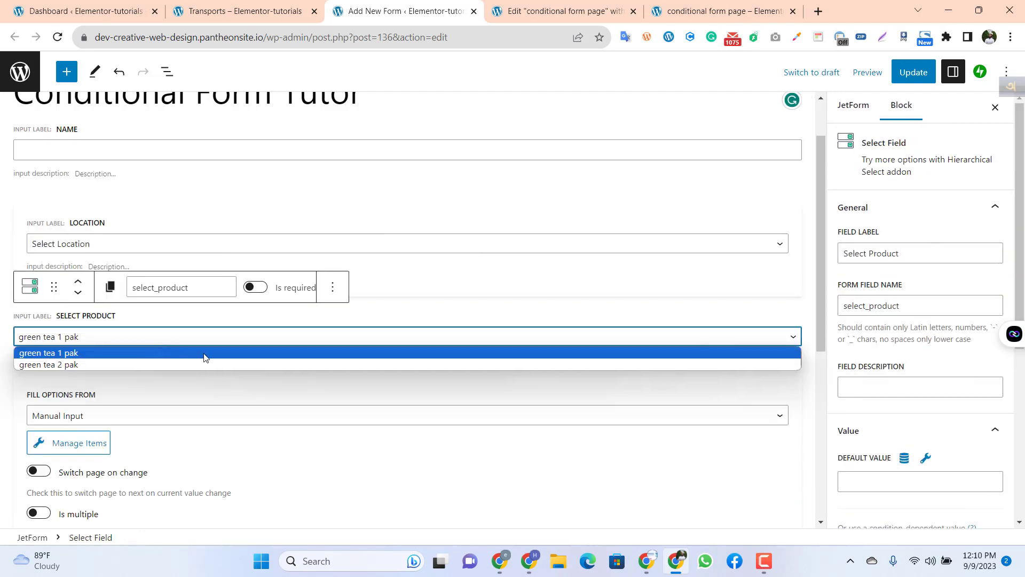
pyautogui.click(194, 393)
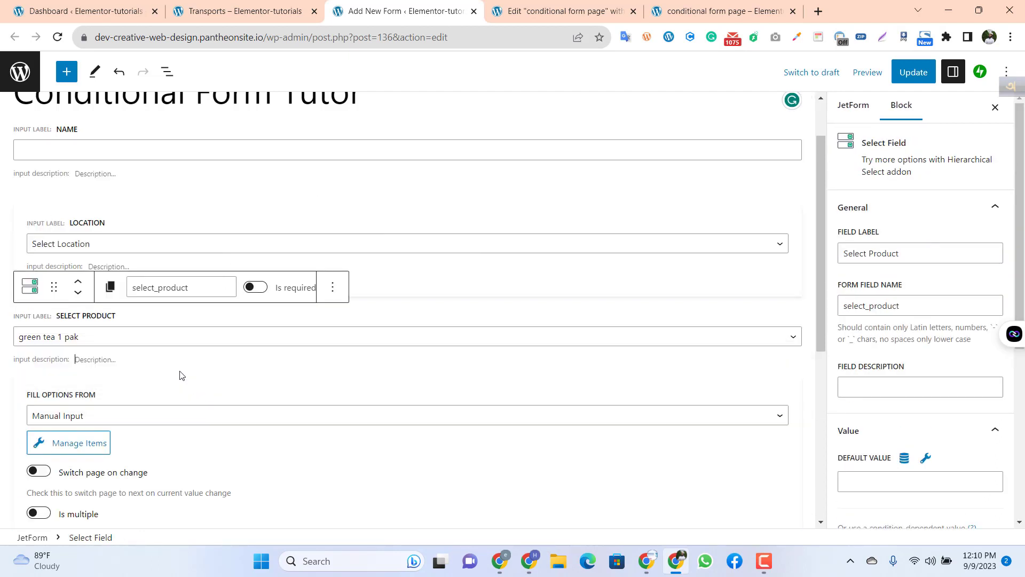
pyautogui.click(32, 288)
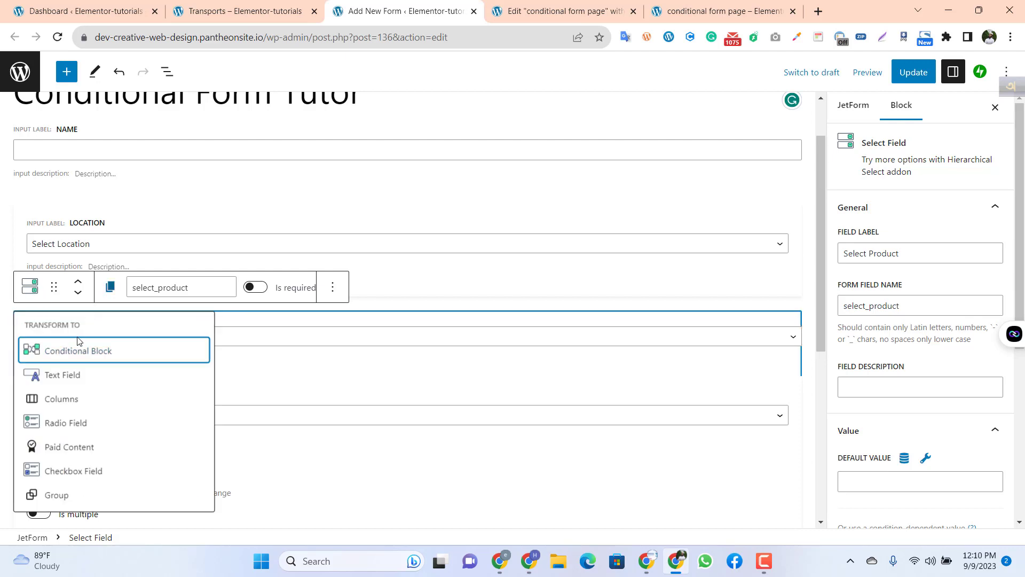
pyautogui.click(75, 352)
pyautogui.scroll(-2, 209, 357)
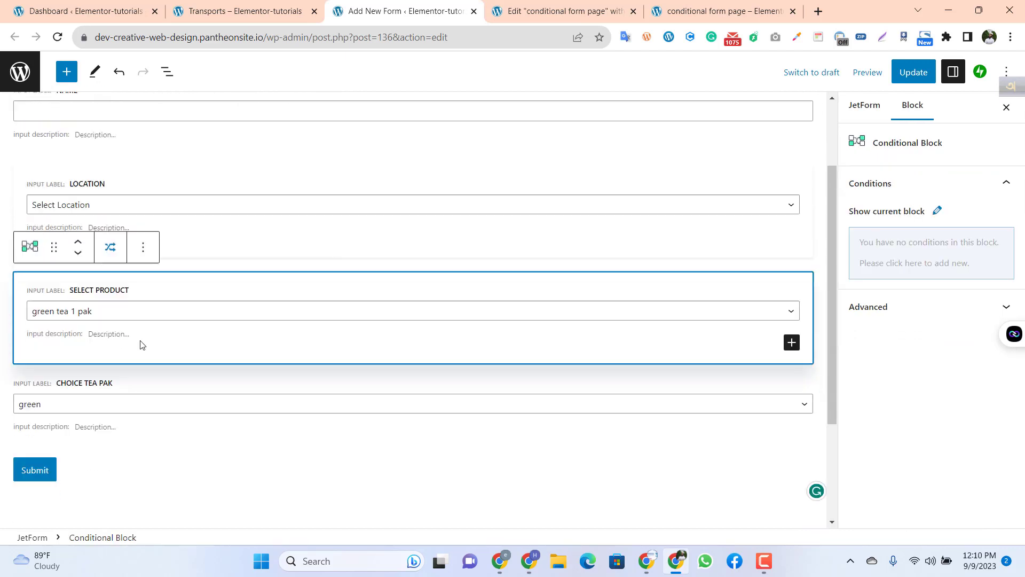
# Step: Set the Select Product block's conditional function to "Show if..." and add a new condition
pyautogui.click(111, 224)
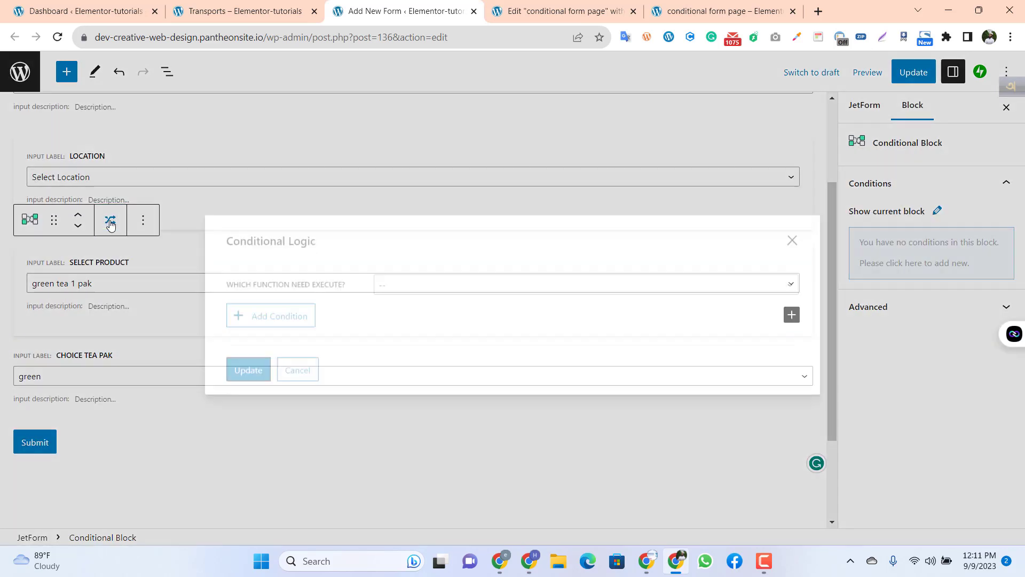
pyautogui.click(391, 281)
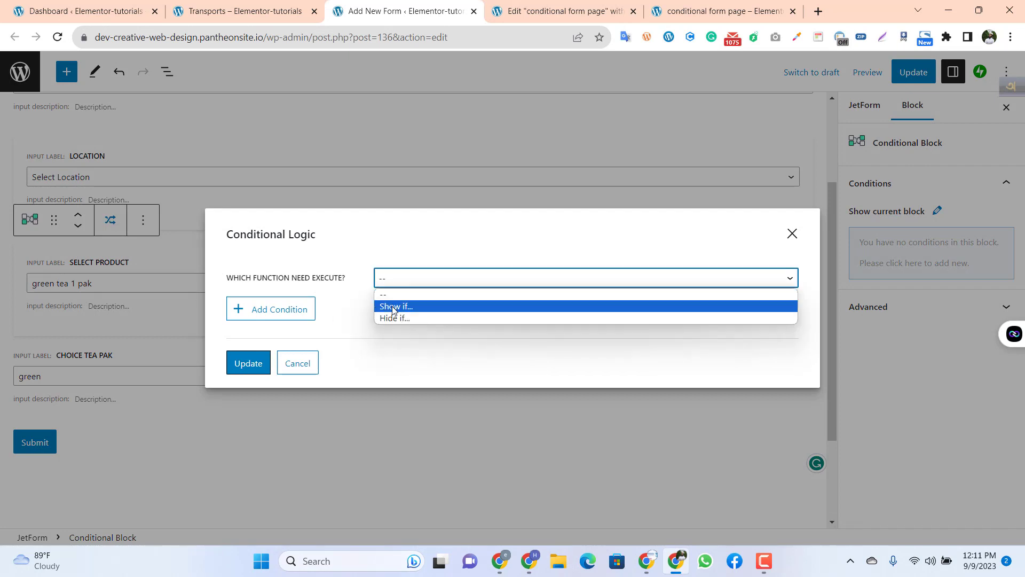
pyautogui.click(392, 308)
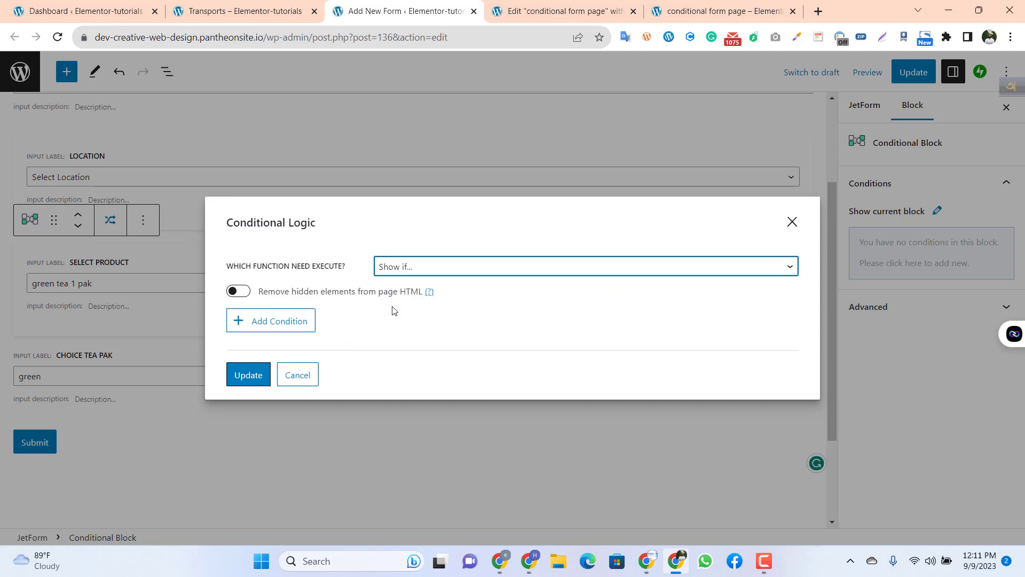
pyautogui.click(274, 323)
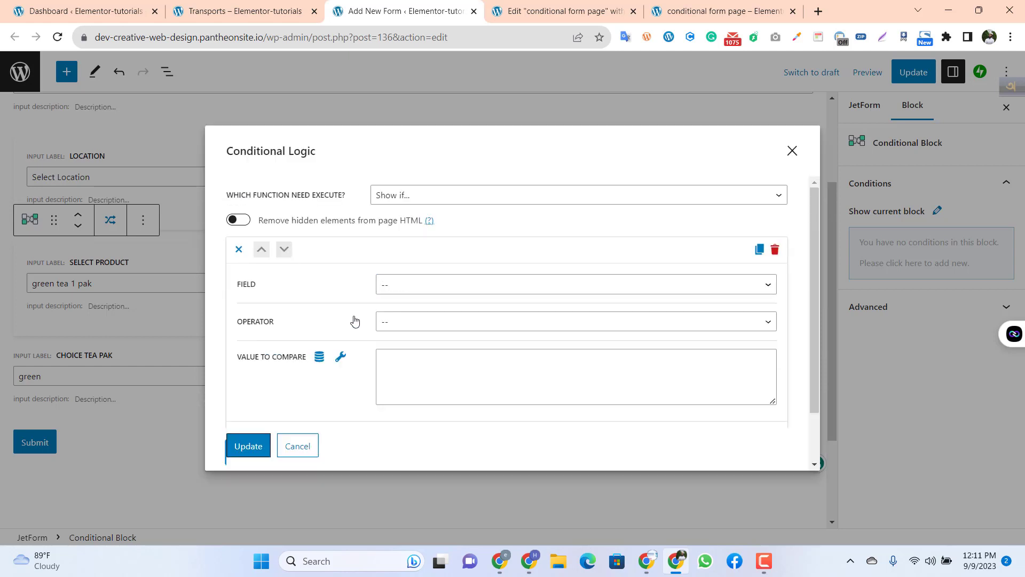
# Step: Define the Select Product block's condition as location Equal "Mirjapur"
pyautogui.click(393, 293)
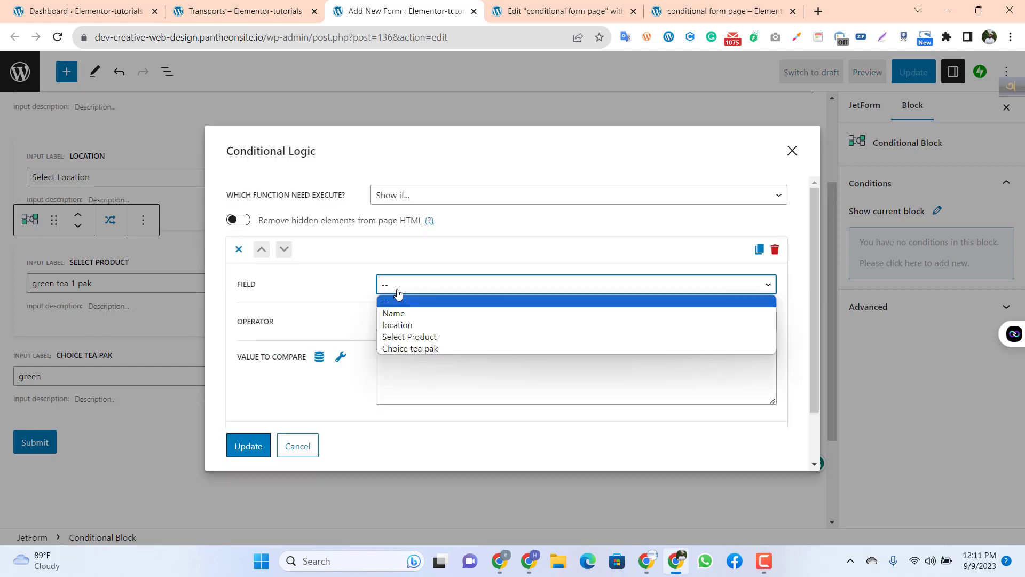
pyautogui.click(409, 326)
pyautogui.click(405, 322)
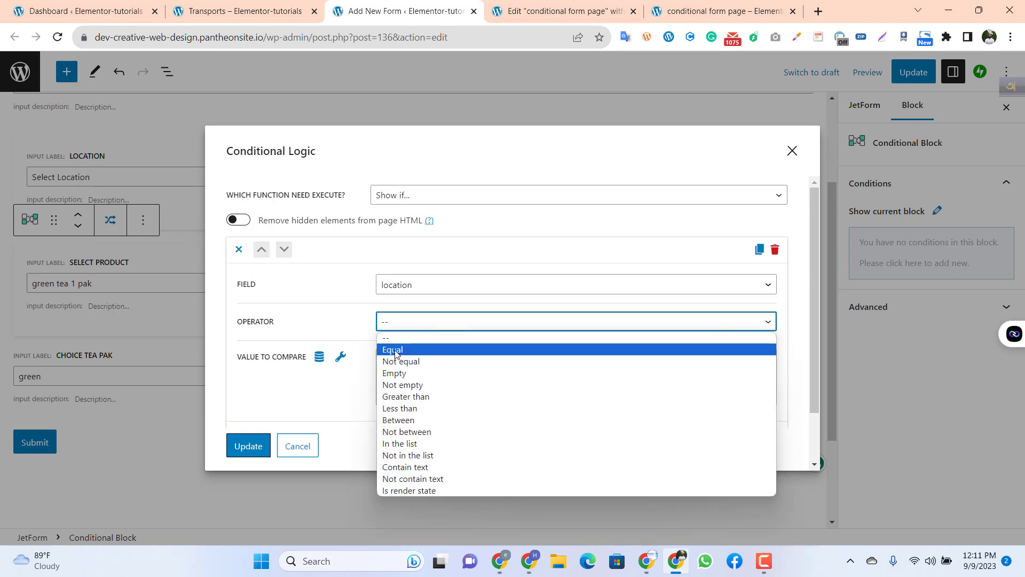
pyautogui.click(396, 350)
pyautogui.click(386, 356)
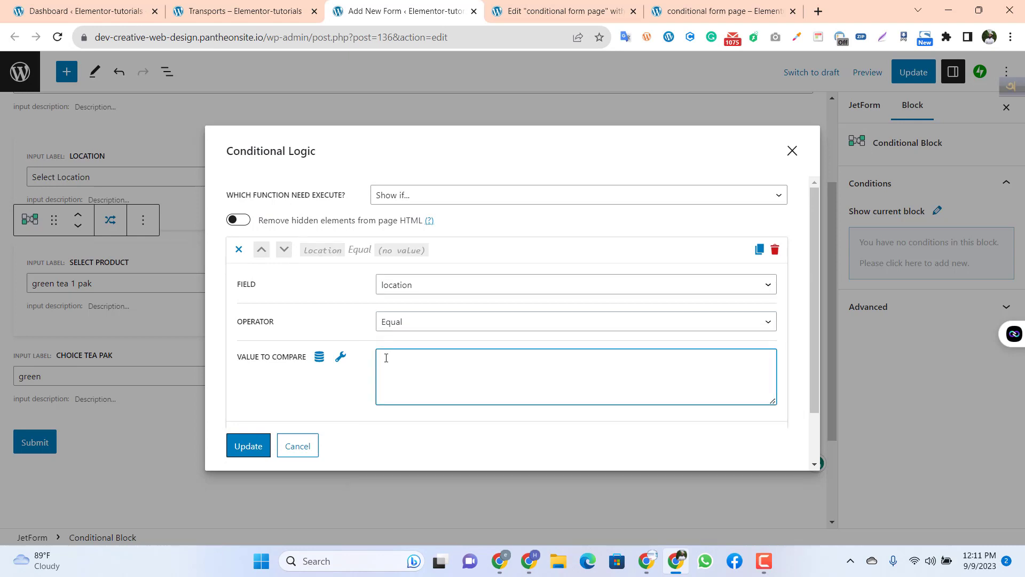
pyautogui.write('M')
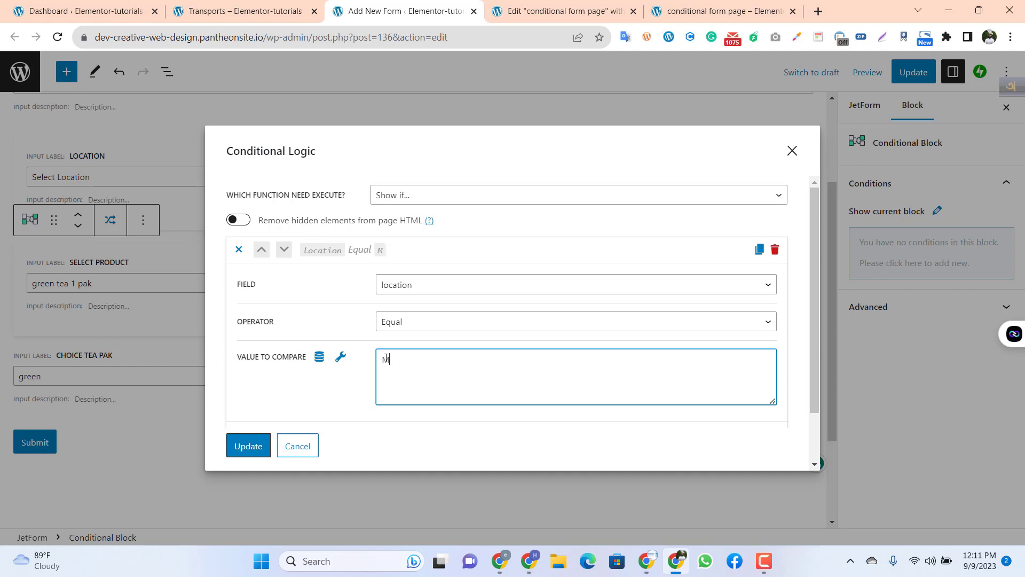
pyautogui.write('irjapur')
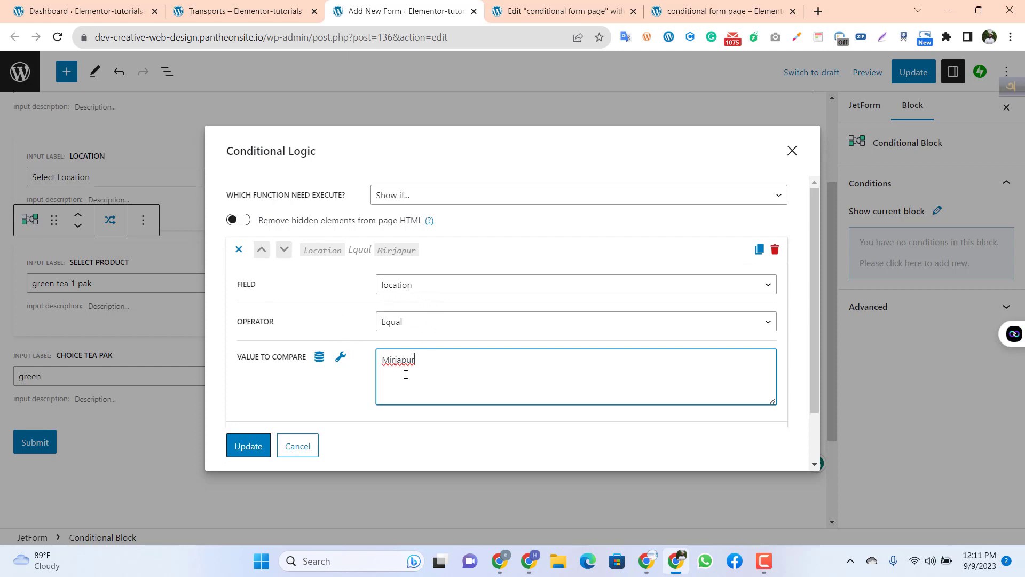
# Step: Review the condition's operator and comparison value, and save the Select Product block's conditional logic
pyautogui.moveTo(405, 374); pyautogui.dragTo(377, 380)
pyautogui.click(428, 326)
pyautogui.click(429, 327)
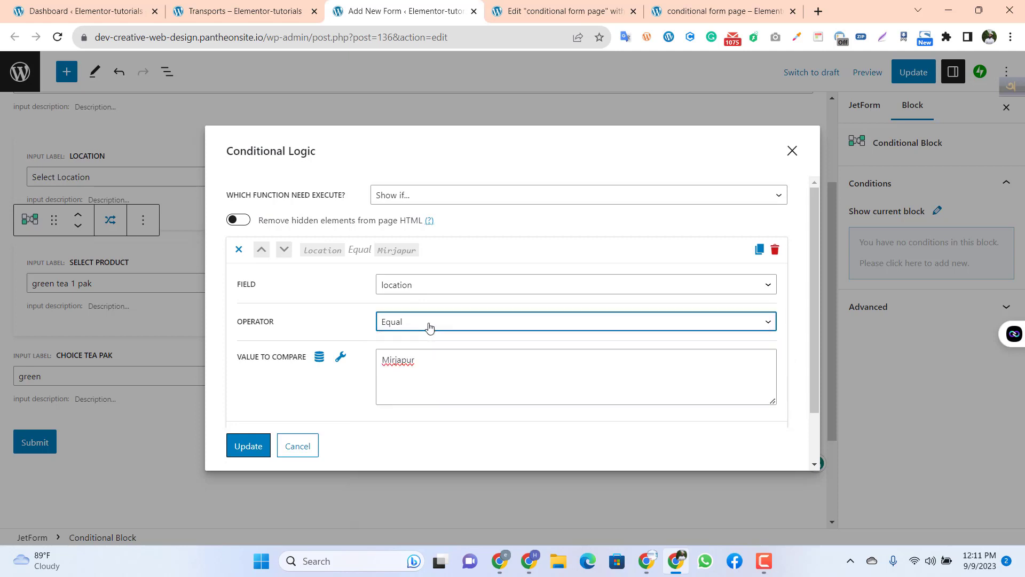
pyautogui.click(420, 371)
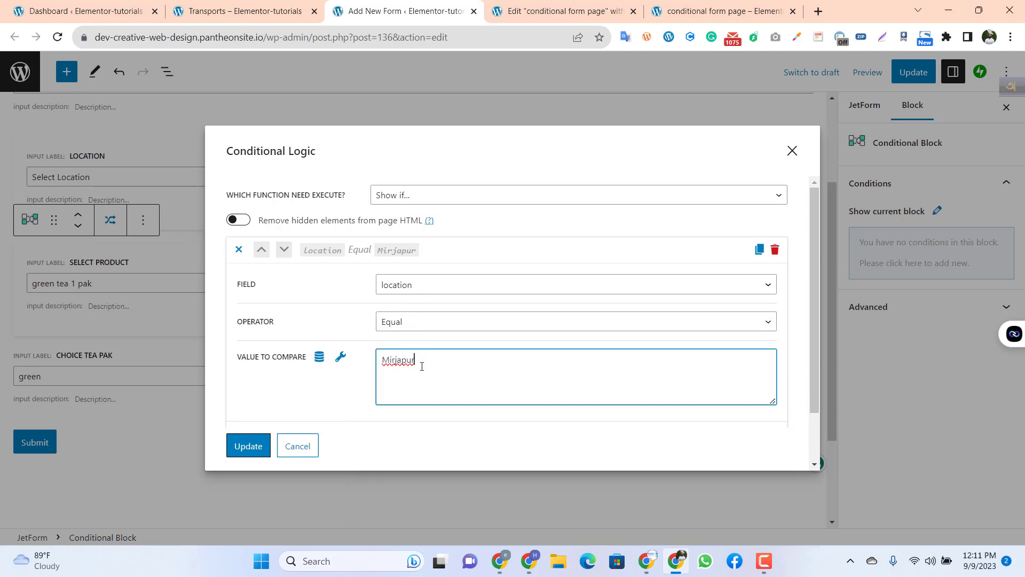
pyautogui.moveTo(421, 366); pyautogui.dragTo(376, 375)
pyautogui.click(423, 364)
pyautogui.click(452, 368)
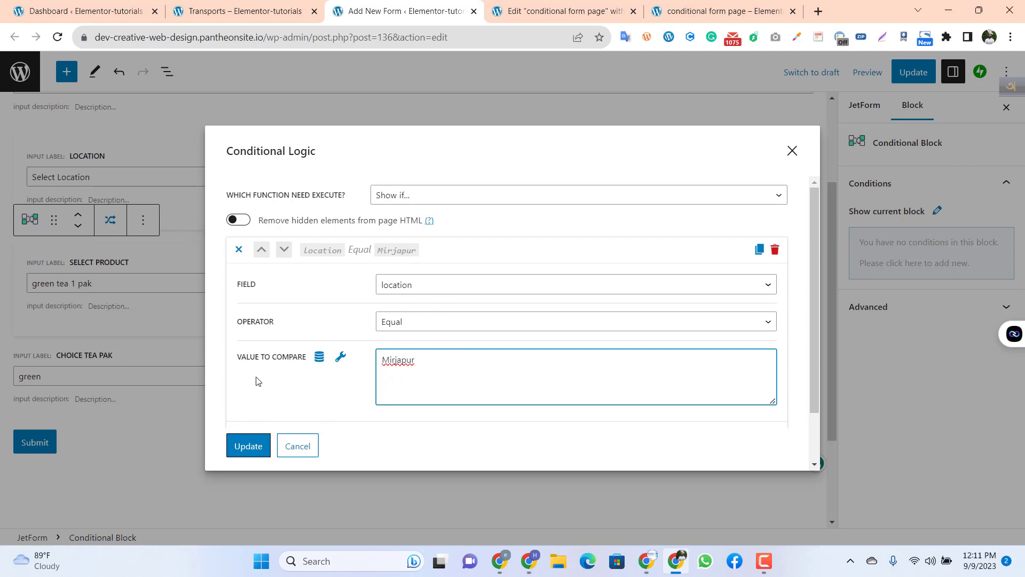
pyautogui.click(250, 446)
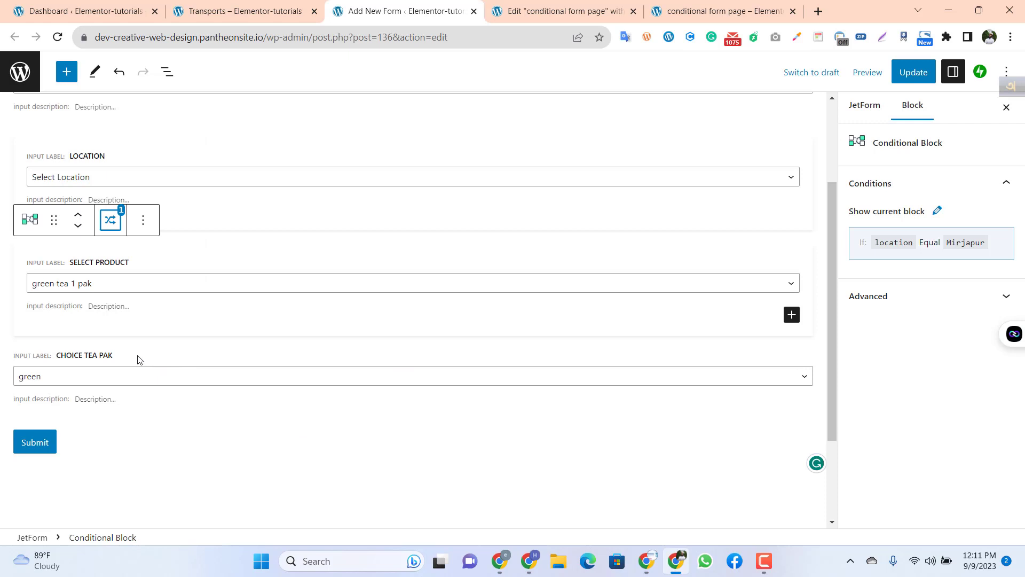
# Step: Transform the Choice tea pak field into a Conditional Block
pyautogui.click(138, 359)
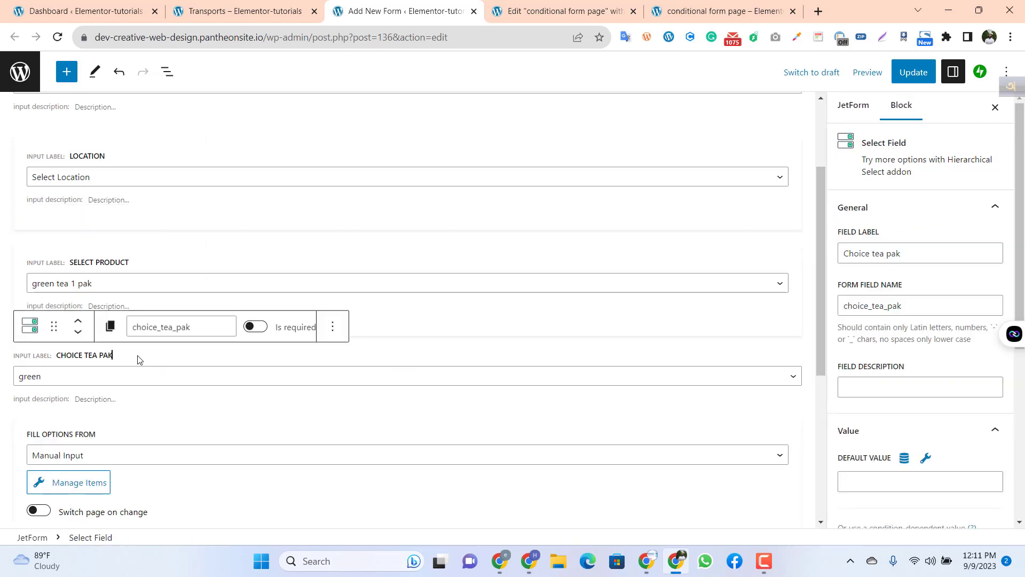
pyautogui.click(30, 327)
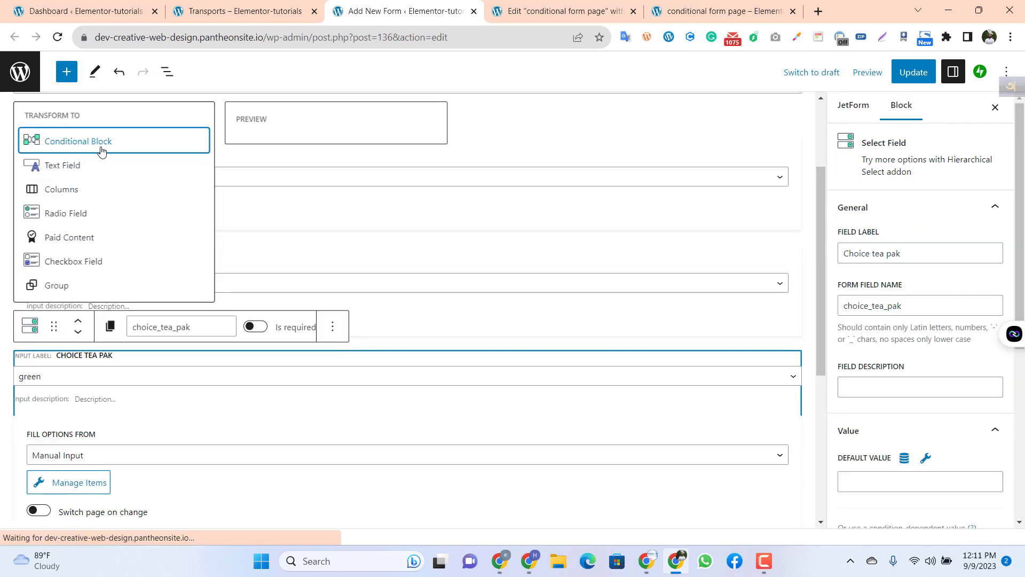
pyautogui.click(128, 141)
# Step: Set the Choice tea pak block's conditional function to "Show if..." and add a new condition
pyautogui.click(110, 325)
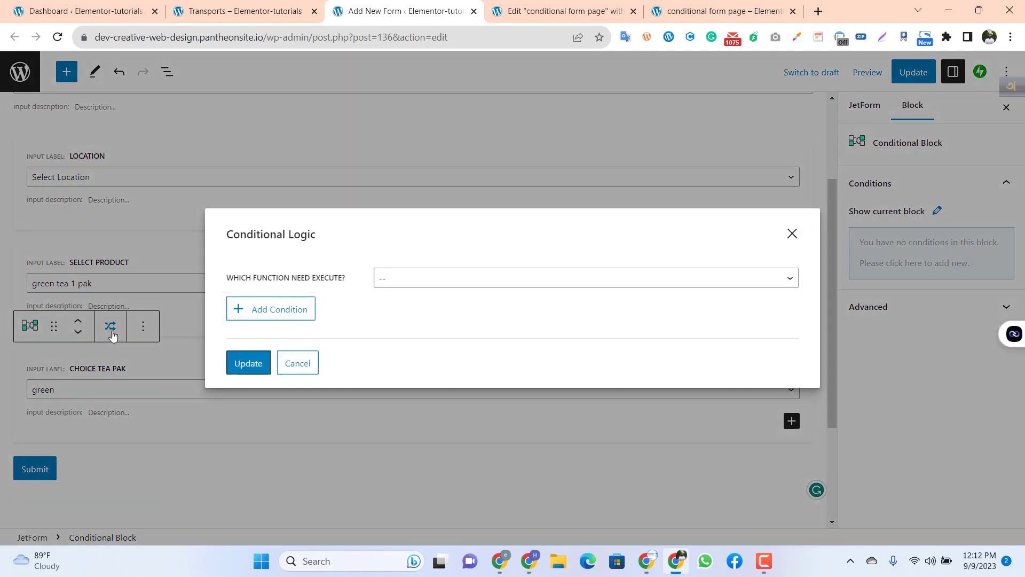
pyautogui.click(403, 281)
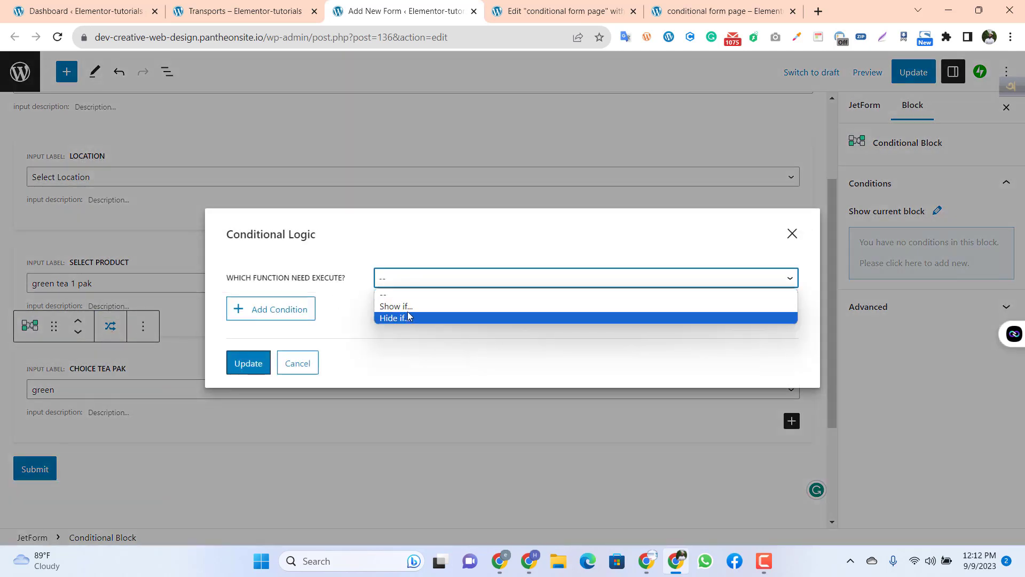
pyautogui.click(406, 306)
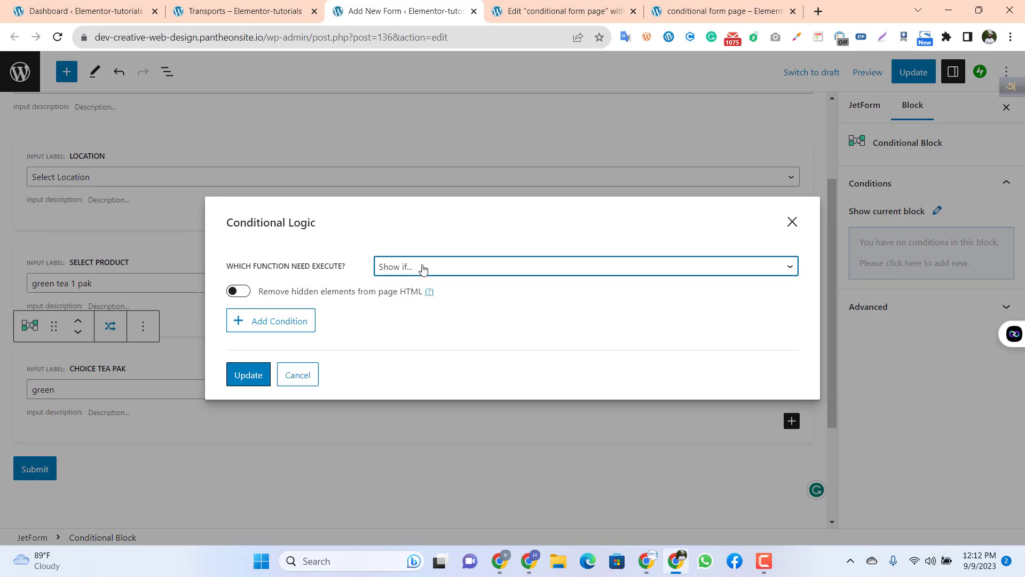
pyautogui.click(282, 332)
# Step: Define the Choice tea pak block's condition as location Equal "Dhaka" and save its conditional logic
pyautogui.click(421, 289)
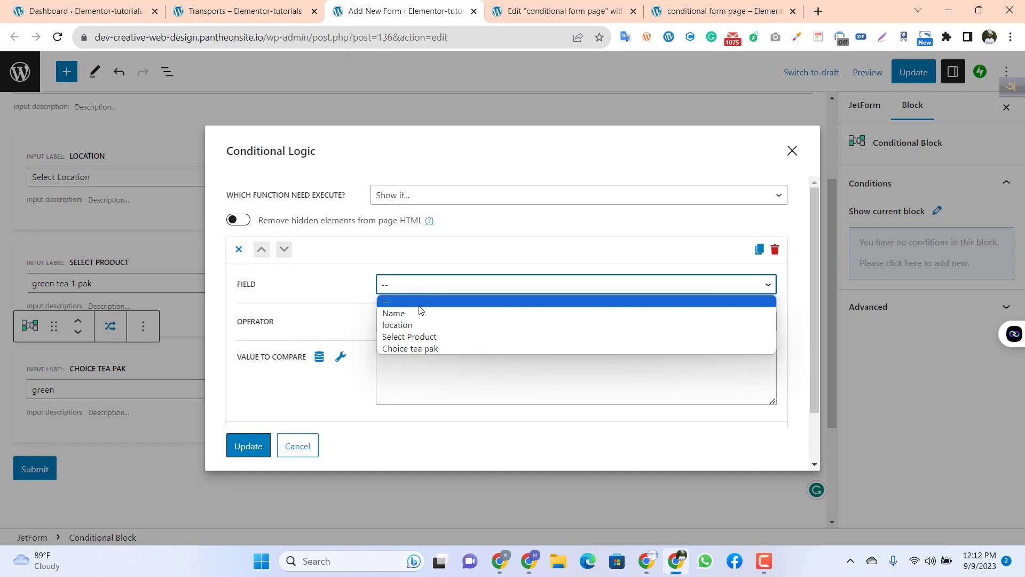
pyautogui.click(409, 325)
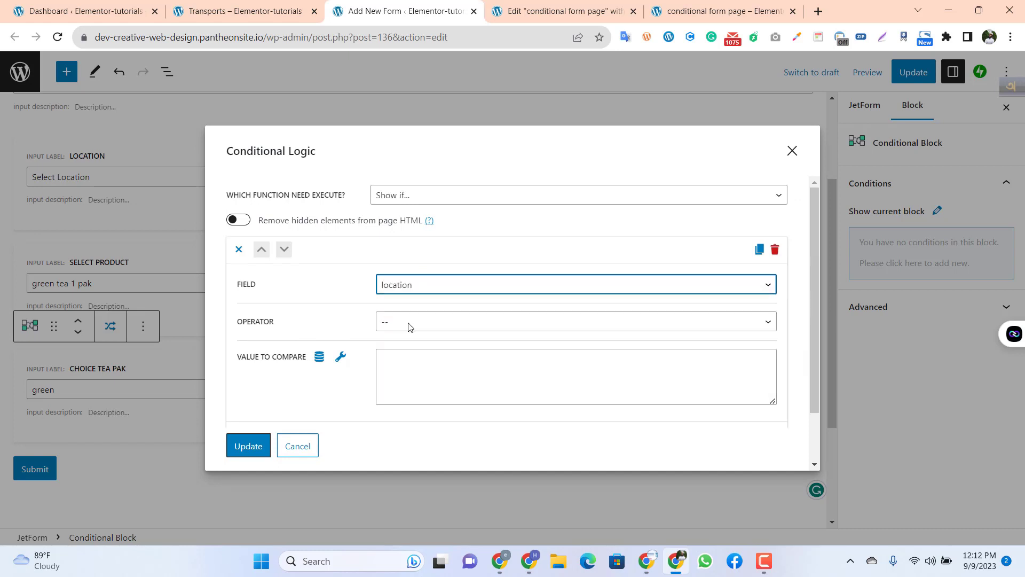
pyautogui.click(409, 324)
pyautogui.click(404, 349)
pyautogui.click(398, 363)
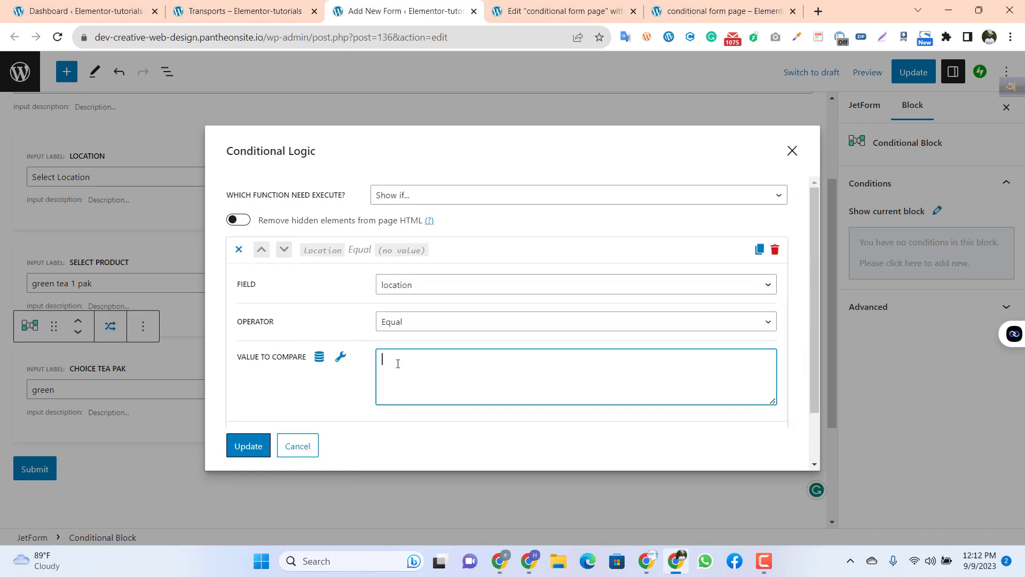
pyautogui.write('Dhaka')
pyautogui.click(249, 446)
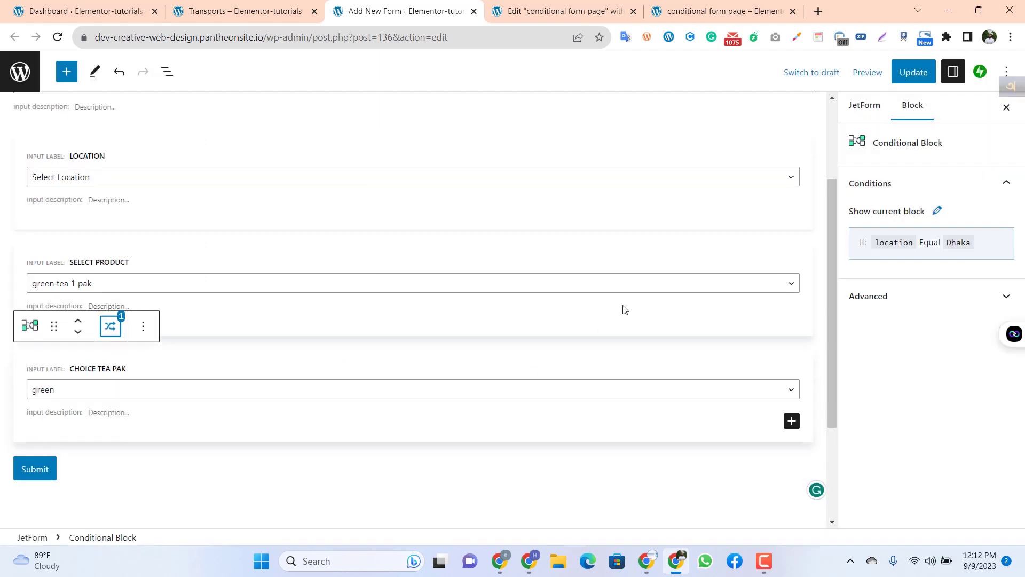
# Step: Update the form and reload the published conditional form page
pyautogui.click(915, 71)
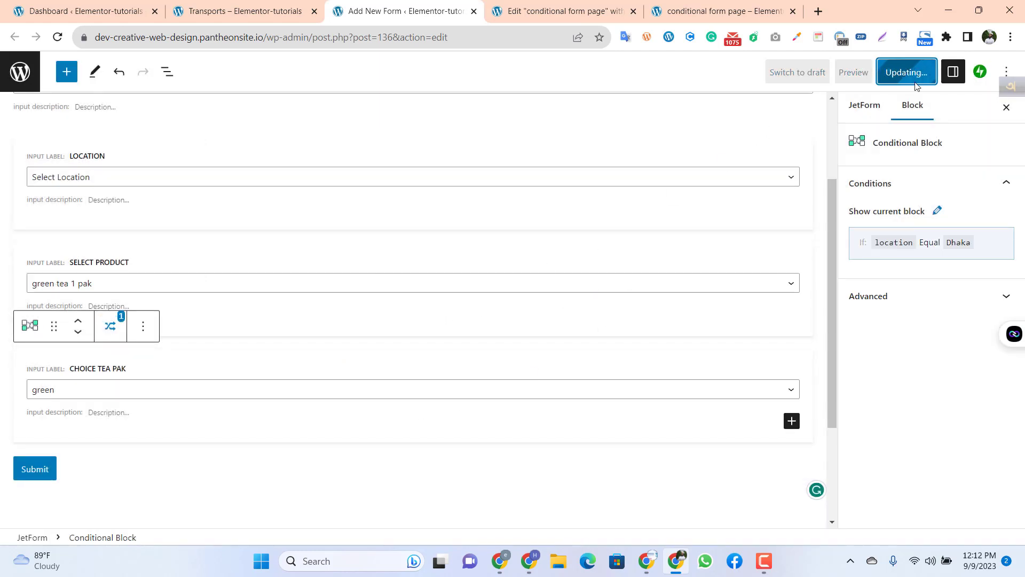
pyautogui.click(569, 12)
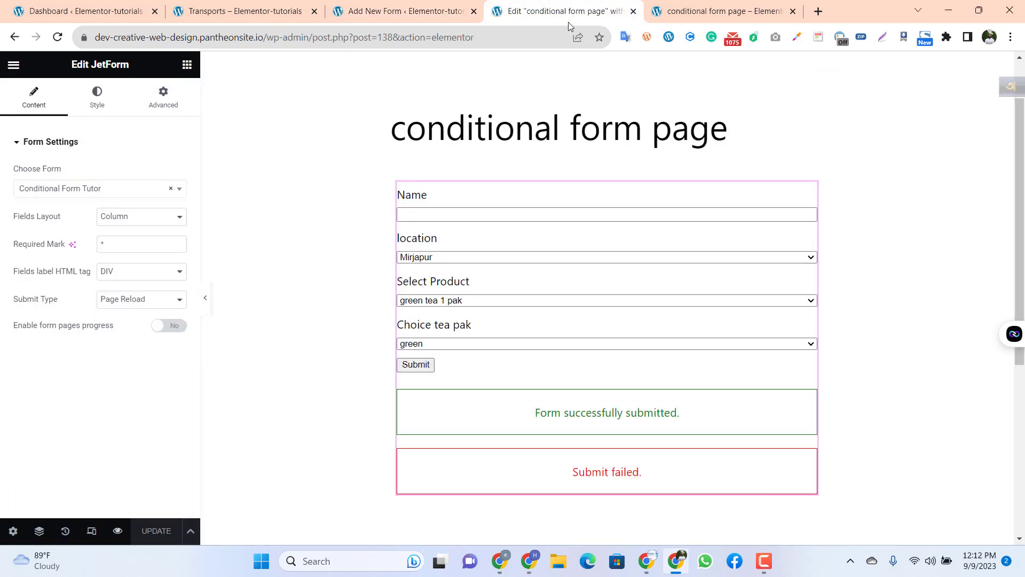
pyautogui.click(671, 18)
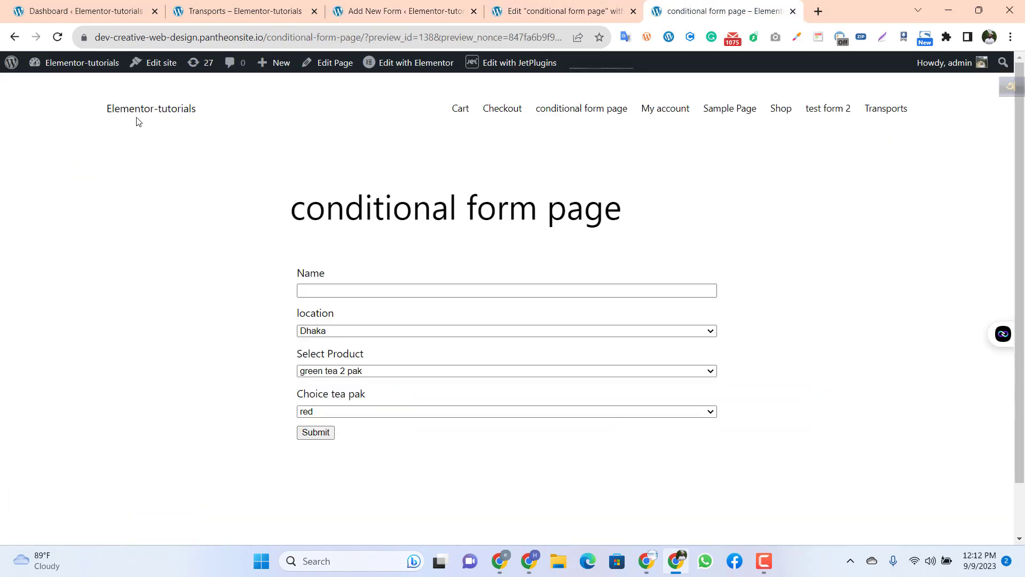
pyautogui.click(57, 36)
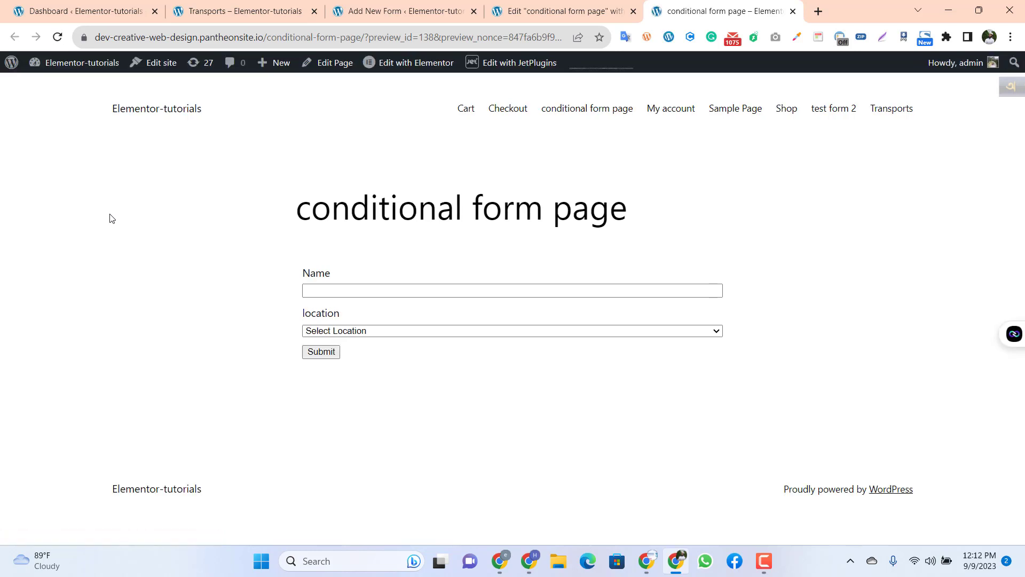
pyautogui.click(509, 9)
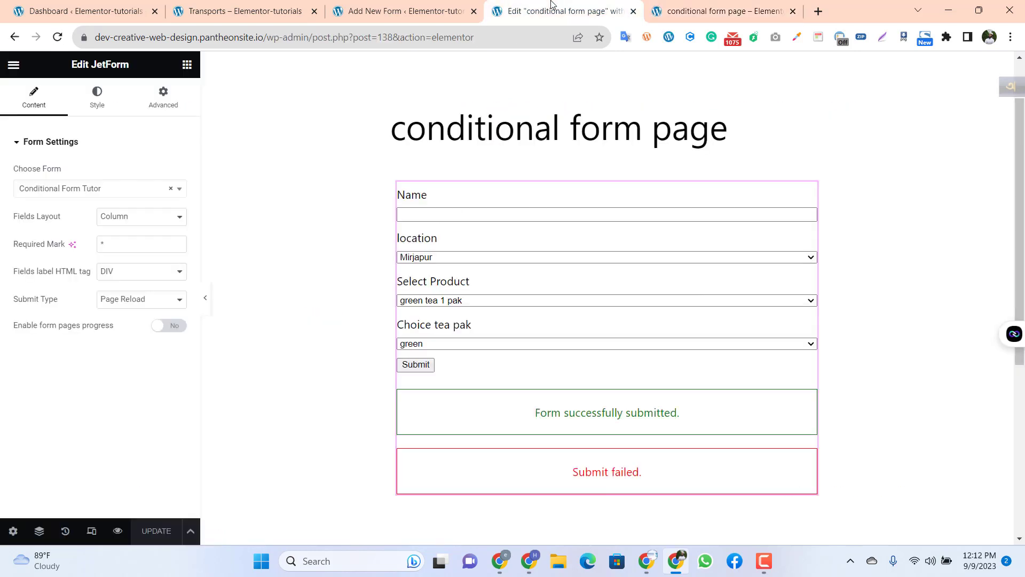
pyautogui.click(673, 9)
pyautogui.click(590, 10)
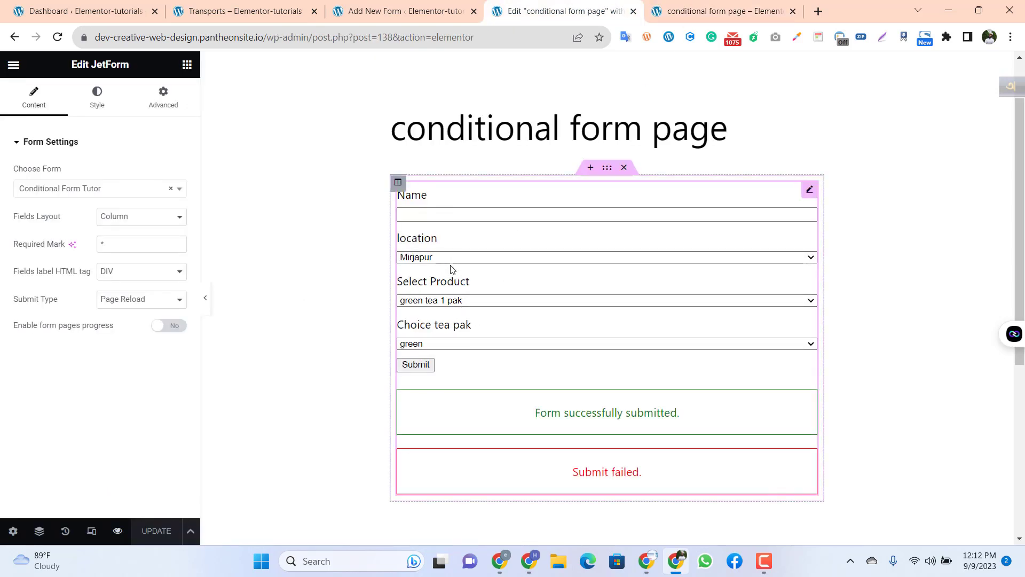
pyautogui.click(673, 10)
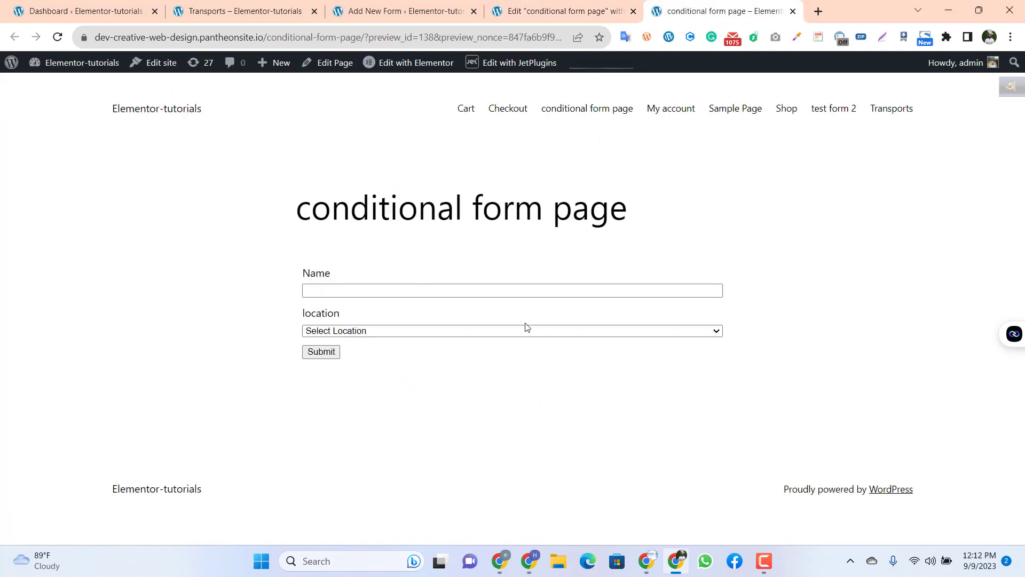
# Step: Fill in the name as "tutor" with Mirjapur as the location, and check the Select Product options
pyautogui.click(351, 291)
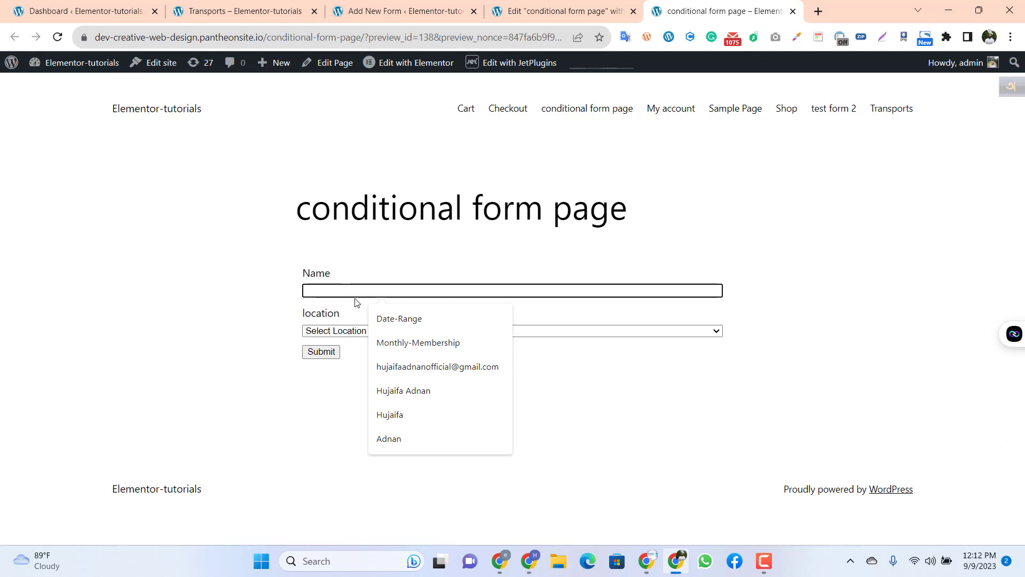
pyautogui.write('tutor')
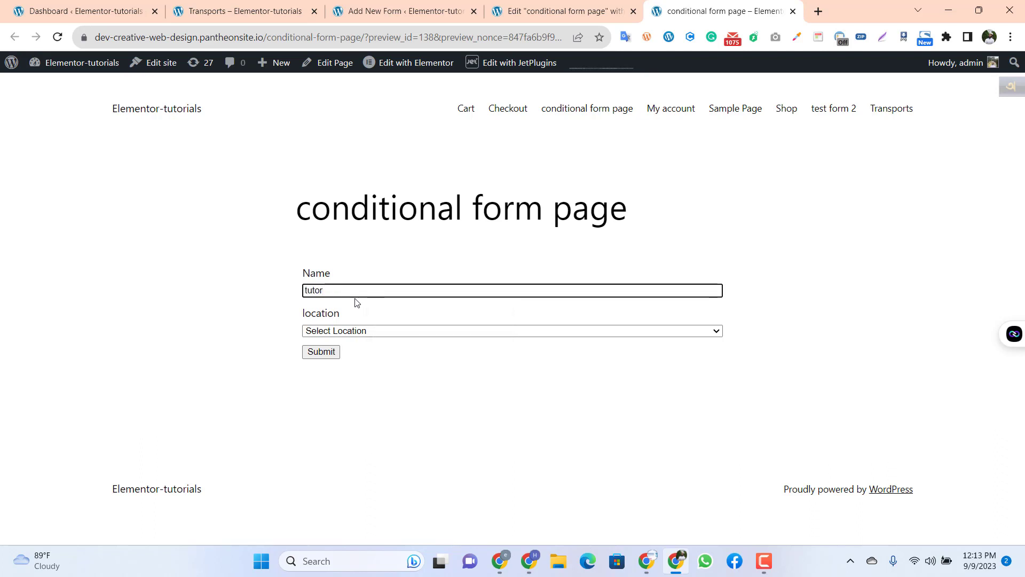
pyautogui.click(240, 300)
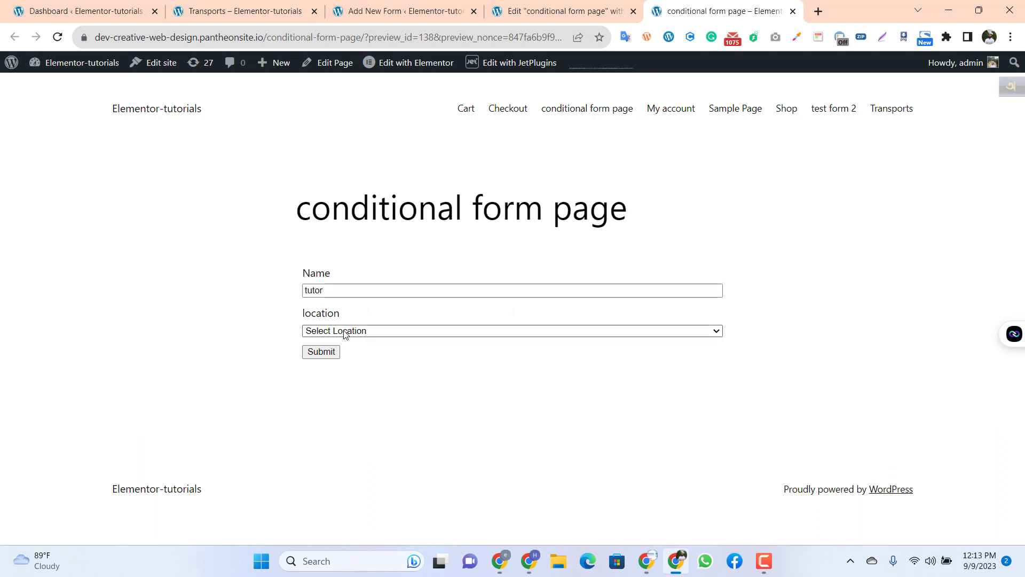
pyautogui.click(372, 332)
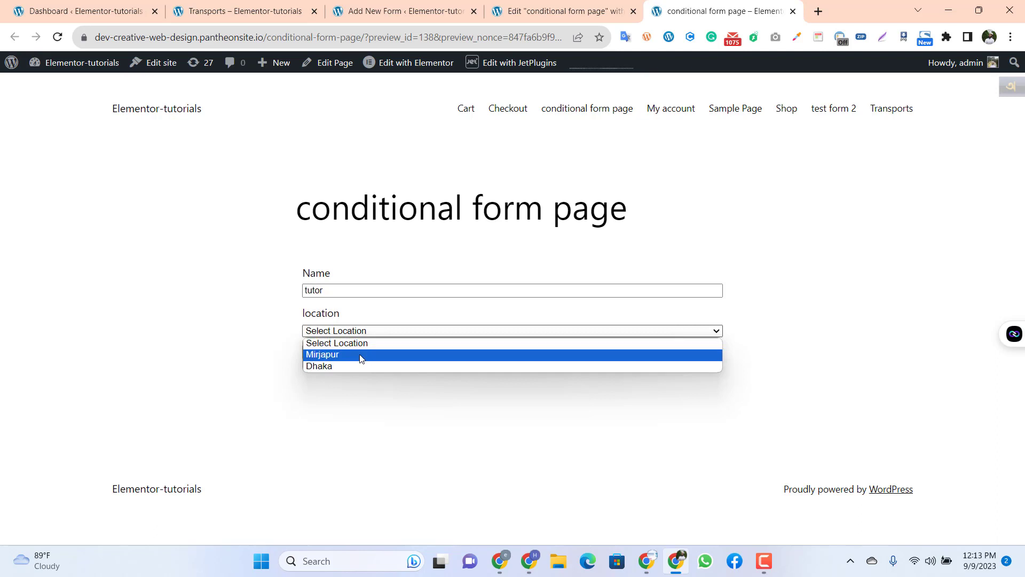
pyautogui.click(360, 355)
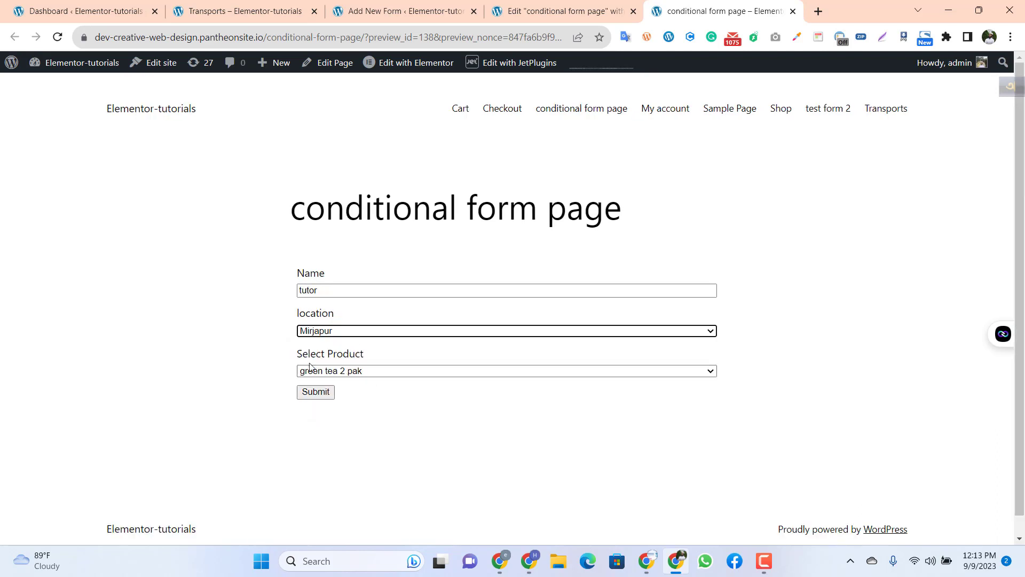
pyautogui.click(384, 372)
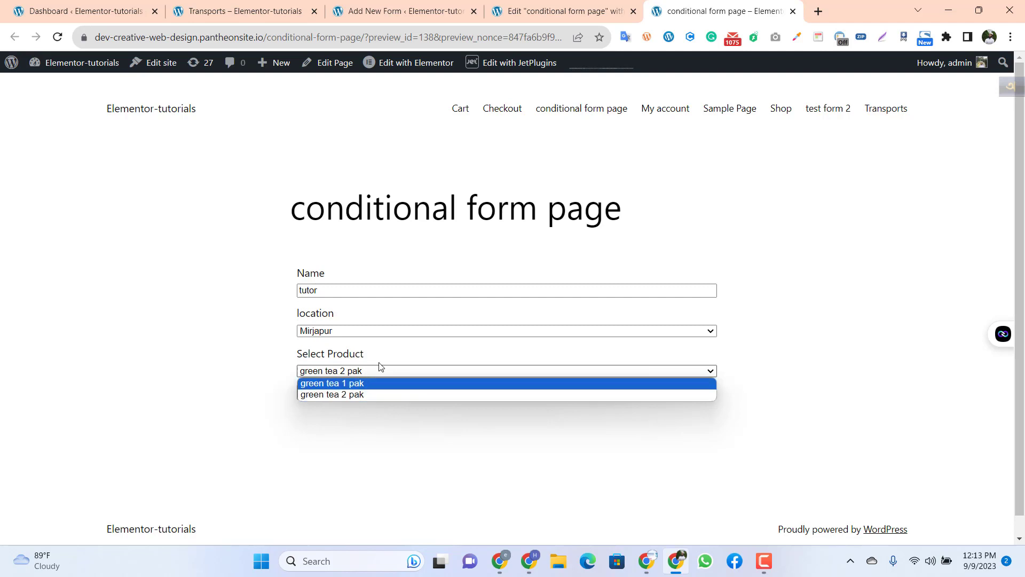
pyautogui.click(374, 370)
# Step: Change the form's location to Dhaka and check the options of the Choice tea pak field
pyautogui.click(377, 333)
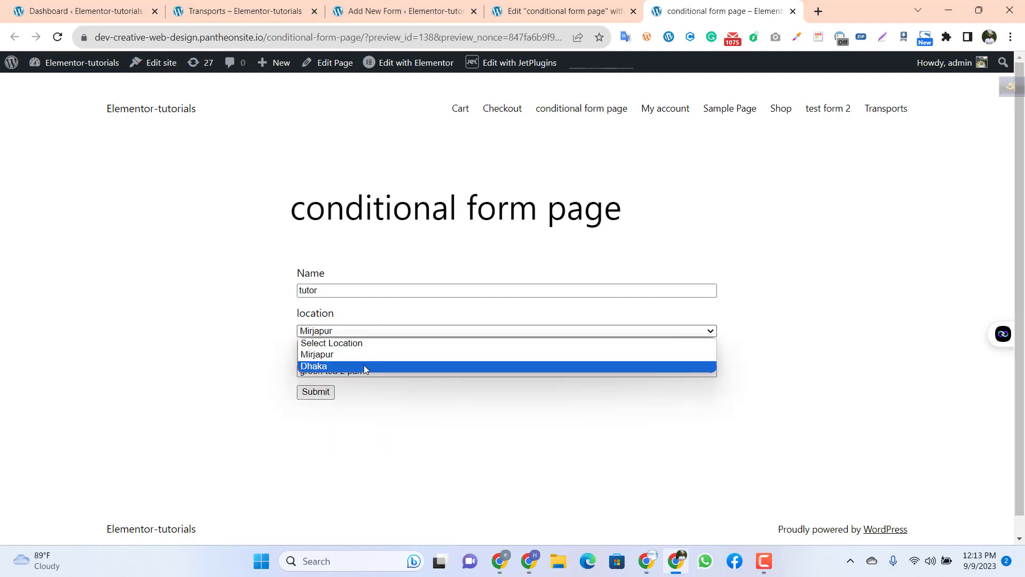
pyautogui.click(364, 365)
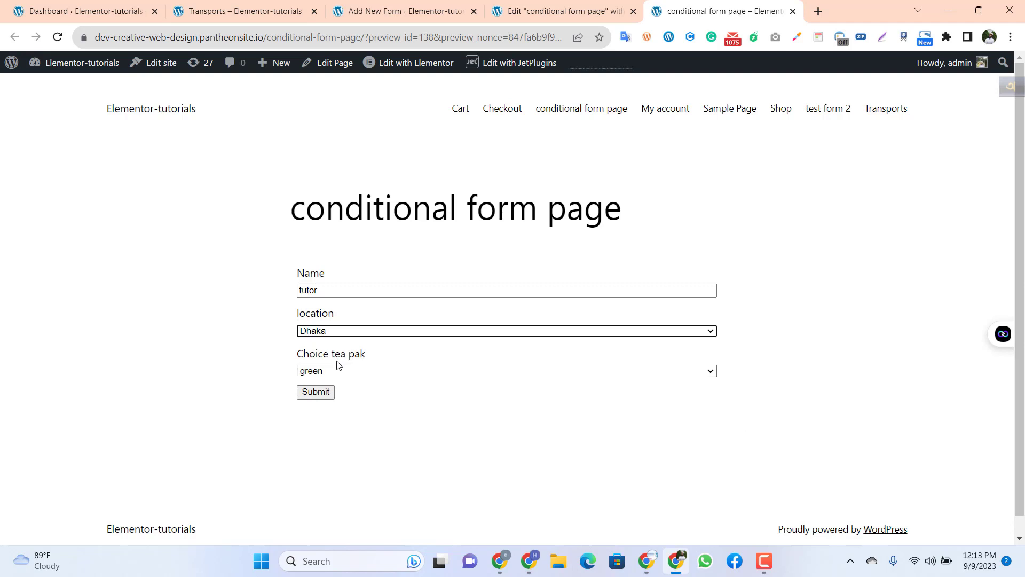
pyautogui.moveTo(335, 358); pyautogui.dragTo(396, 364)
pyautogui.click(356, 358)
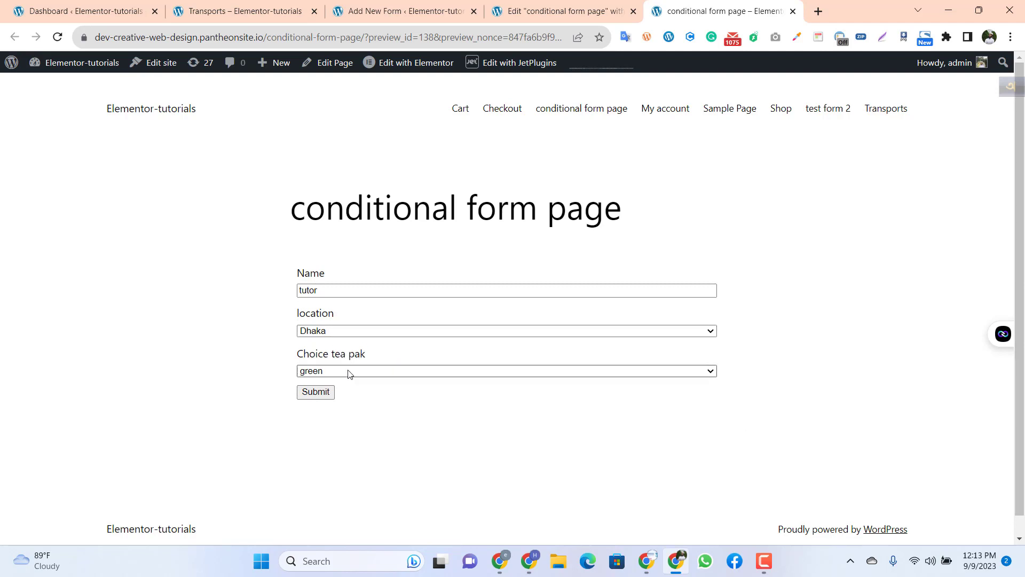
pyautogui.click(348, 372)
pyautogui.click(372, 441)
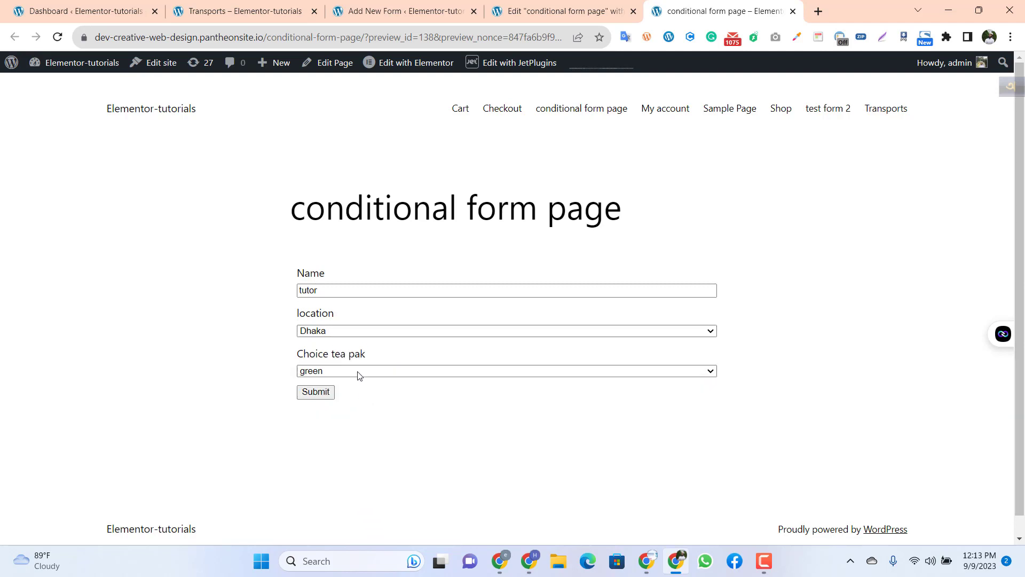
# Step: Examine the choices offered by the location field on the conditional form page
pyautogui.click(387, 331)
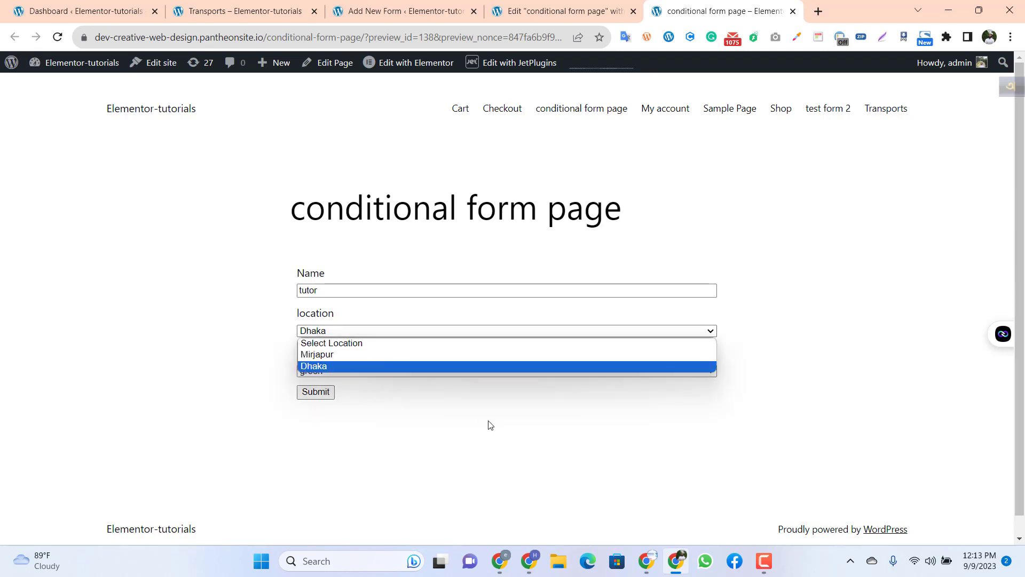
pyautogui.click(488, 423)
pyautogui.click(384, 331)
pyautogui.click(432, 431)
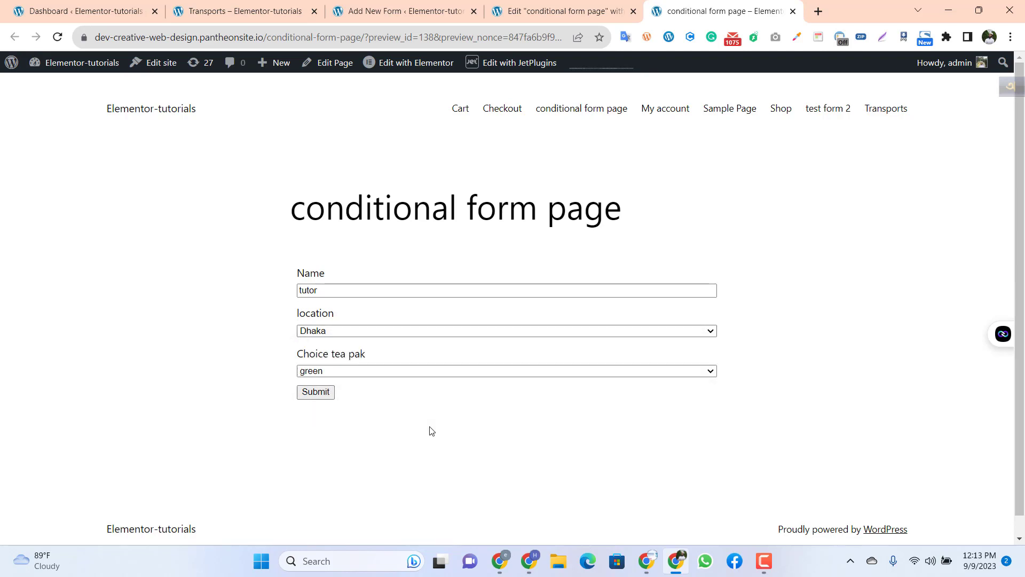
pyautogui.click(361, 331)
pyautogui.click(361, 336)
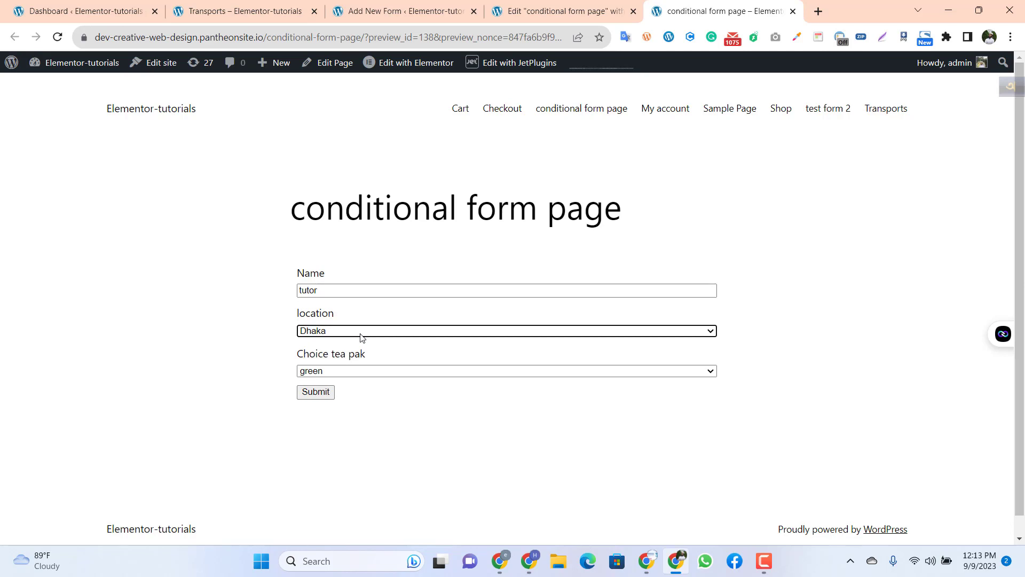
pyautogui.click(362, 335)
pyautogui.click(362, 335)
# Step: Compare the form in the Elementor editor with the fields displayed on the live conditional form page
pyautogui.click(551, 6)
pyautogui.scroll(2, 512, 267)
pyautogui.click(694, 11)
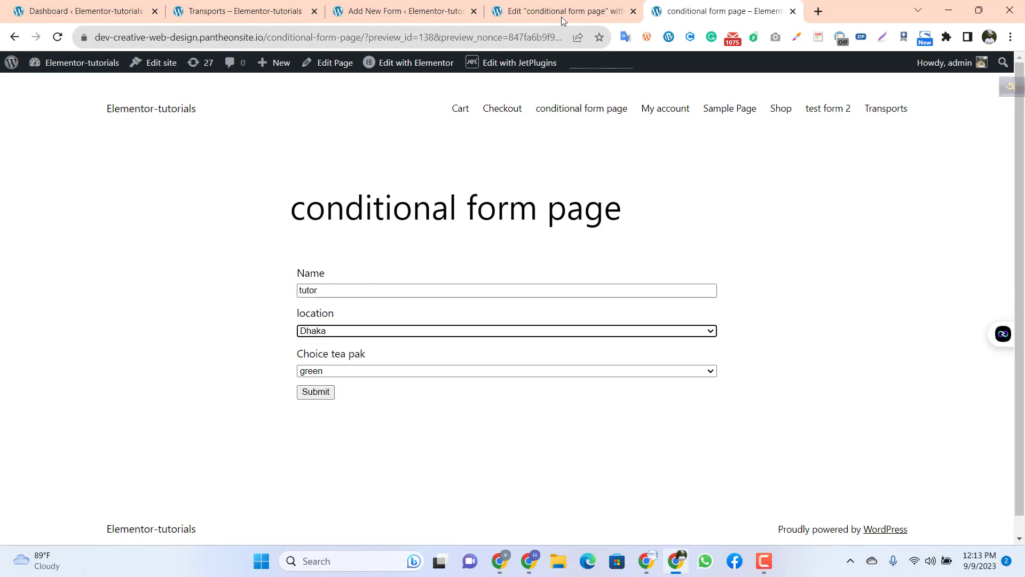
pyautogui.click(395, 4)
pyautogui.click(535, 8)
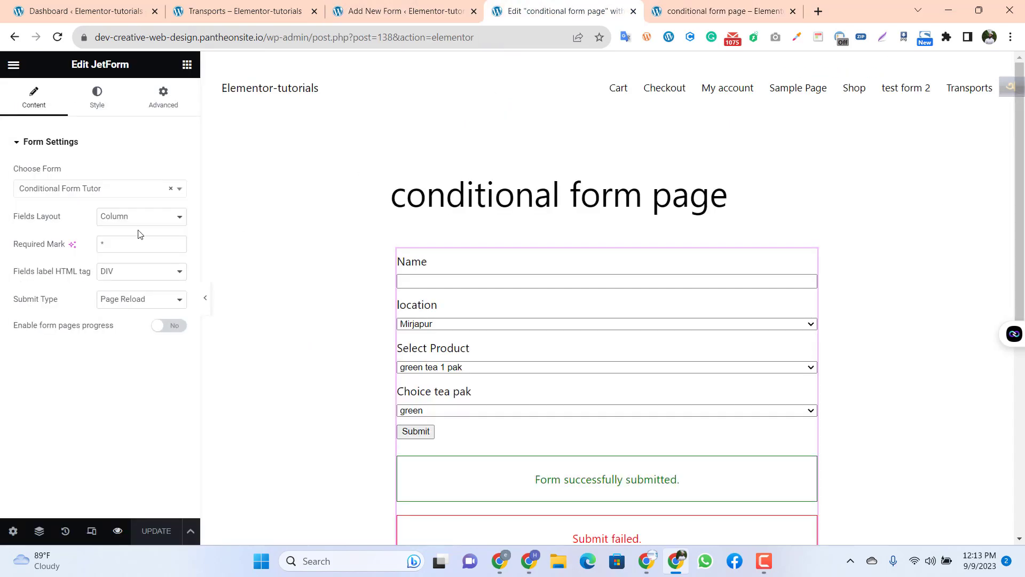
pyautogui.click(704, 5)
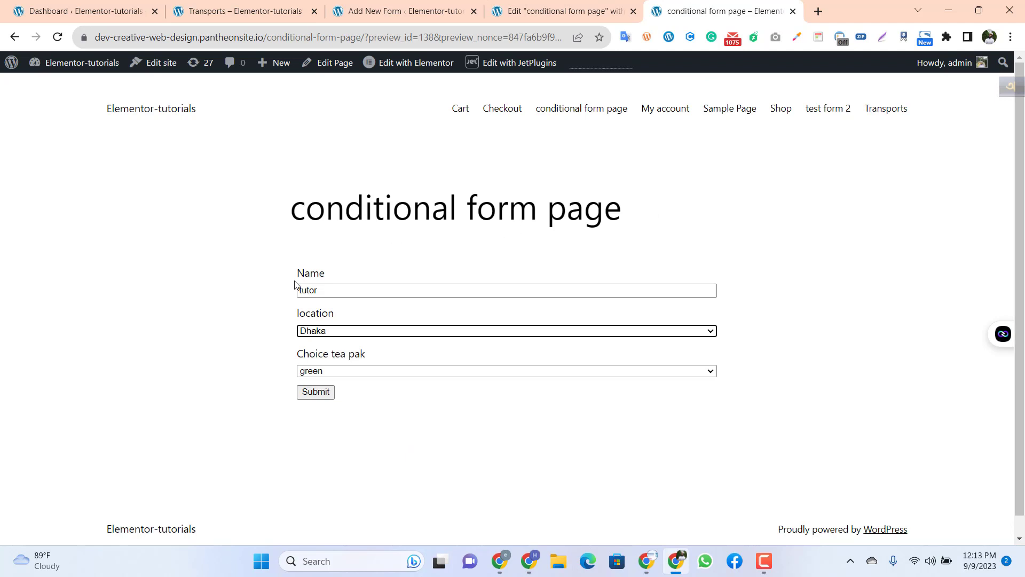
pyautogui.moveTo(283, 281); pyautogui.dragTo(695, 389)
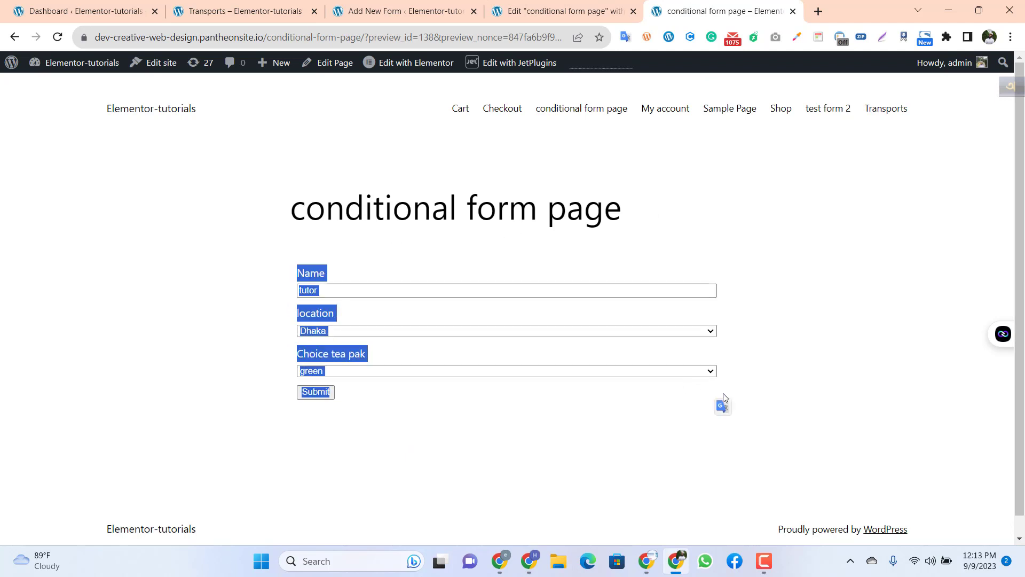
pyautogui.click(724, 401)
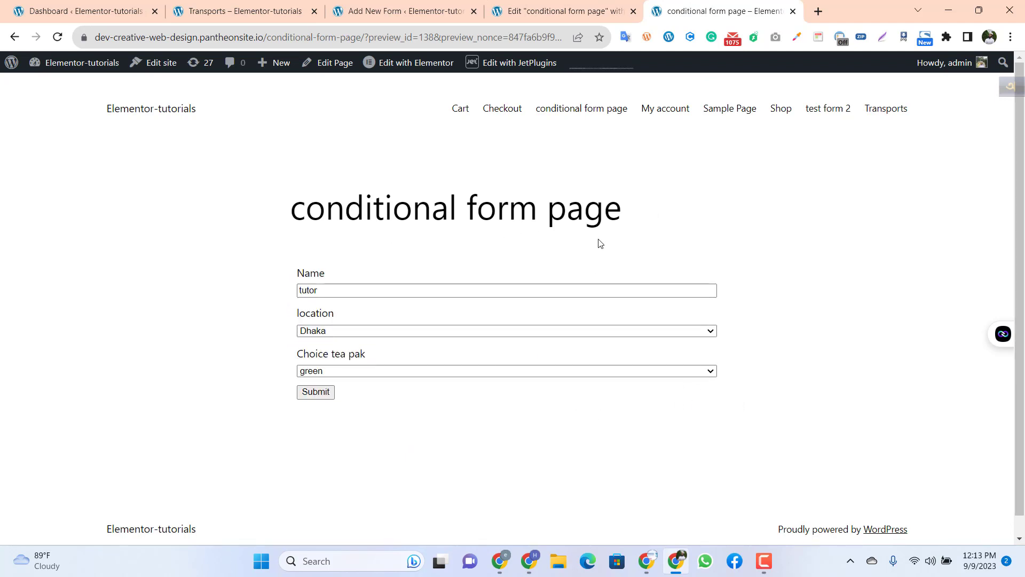